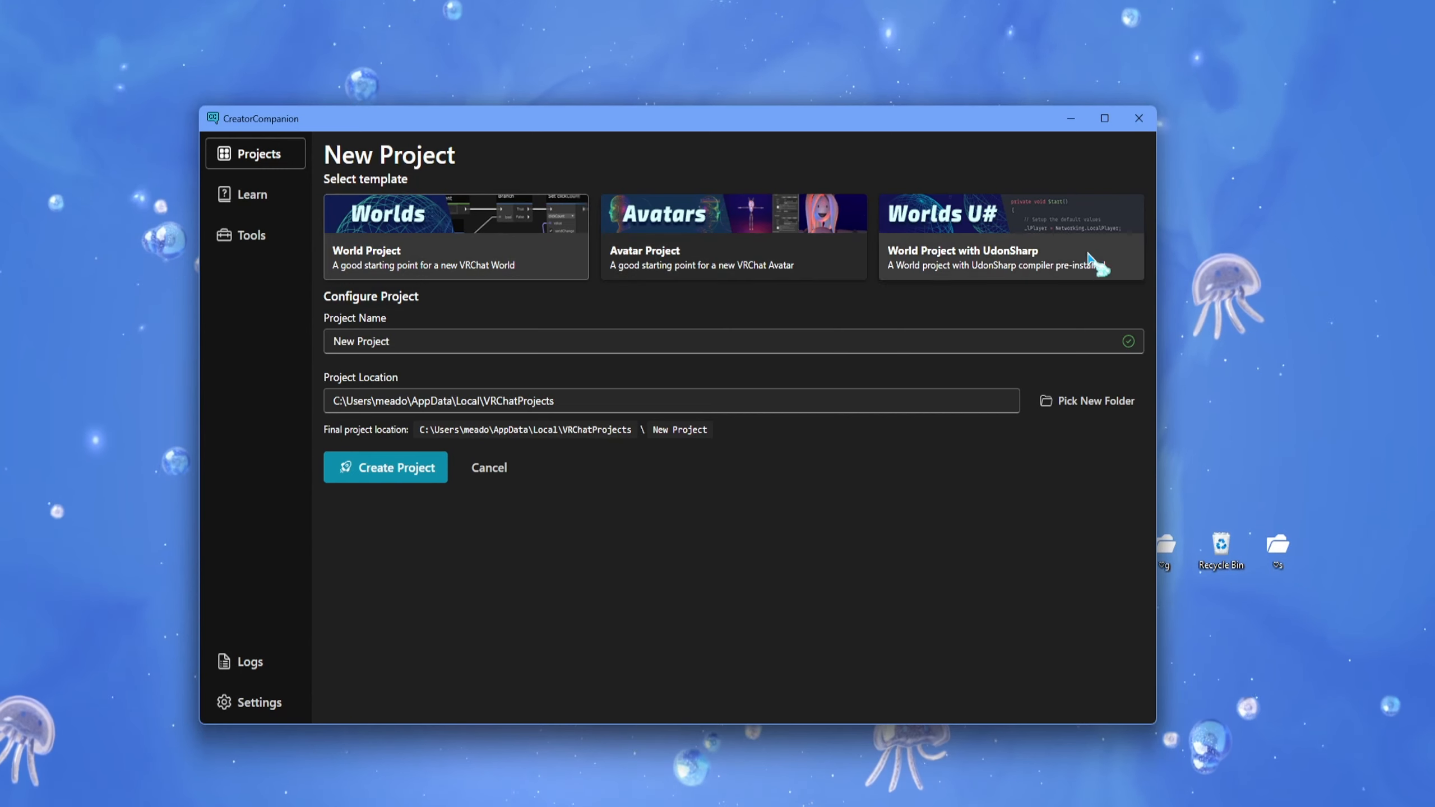
# - Create a new project named Irfnbs from the Avatar Project template in the default location
pyautogui.click(884, 227)
pyautogui.click(674, 274)
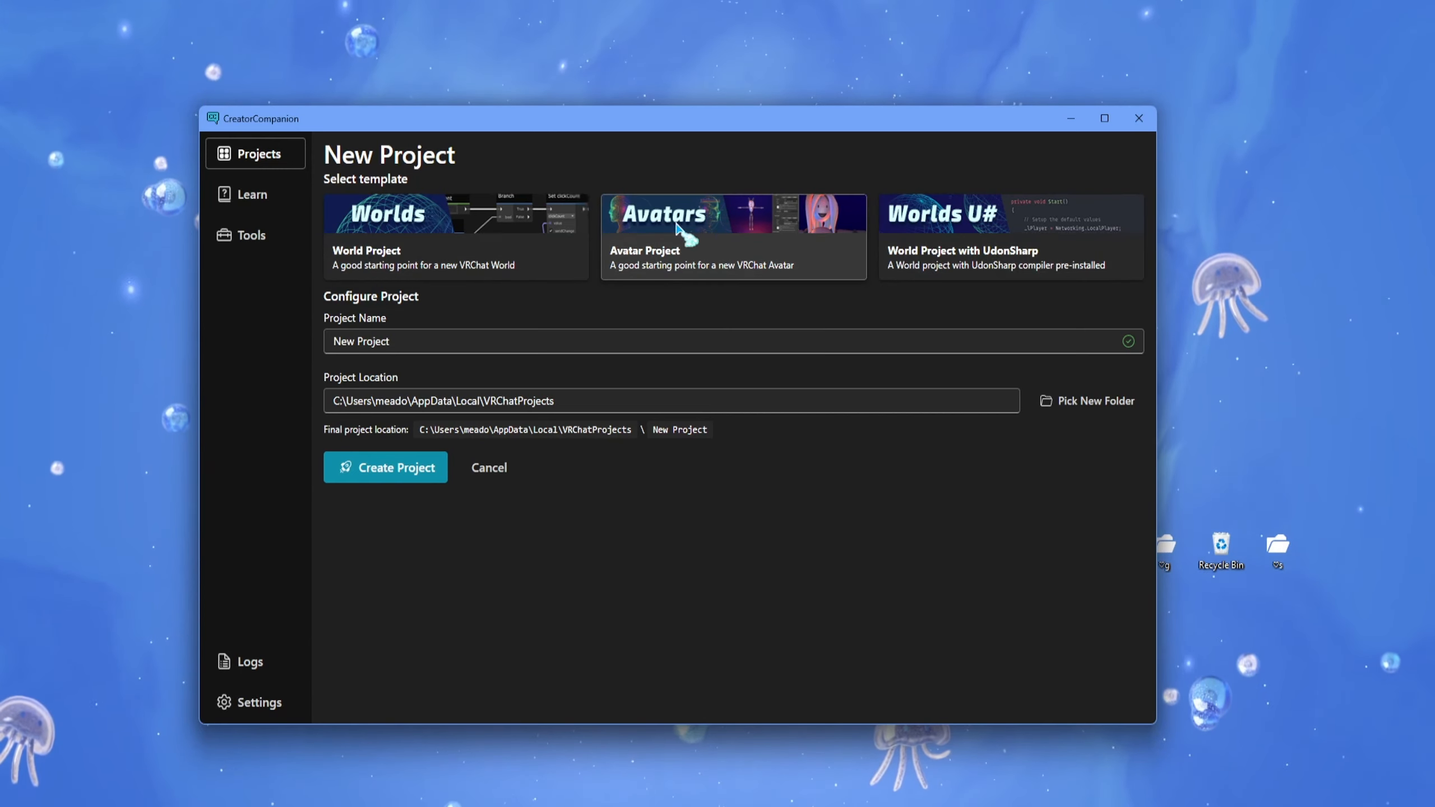
pyautogui.click(497, 341)
pyautogui.press('BackSpace')
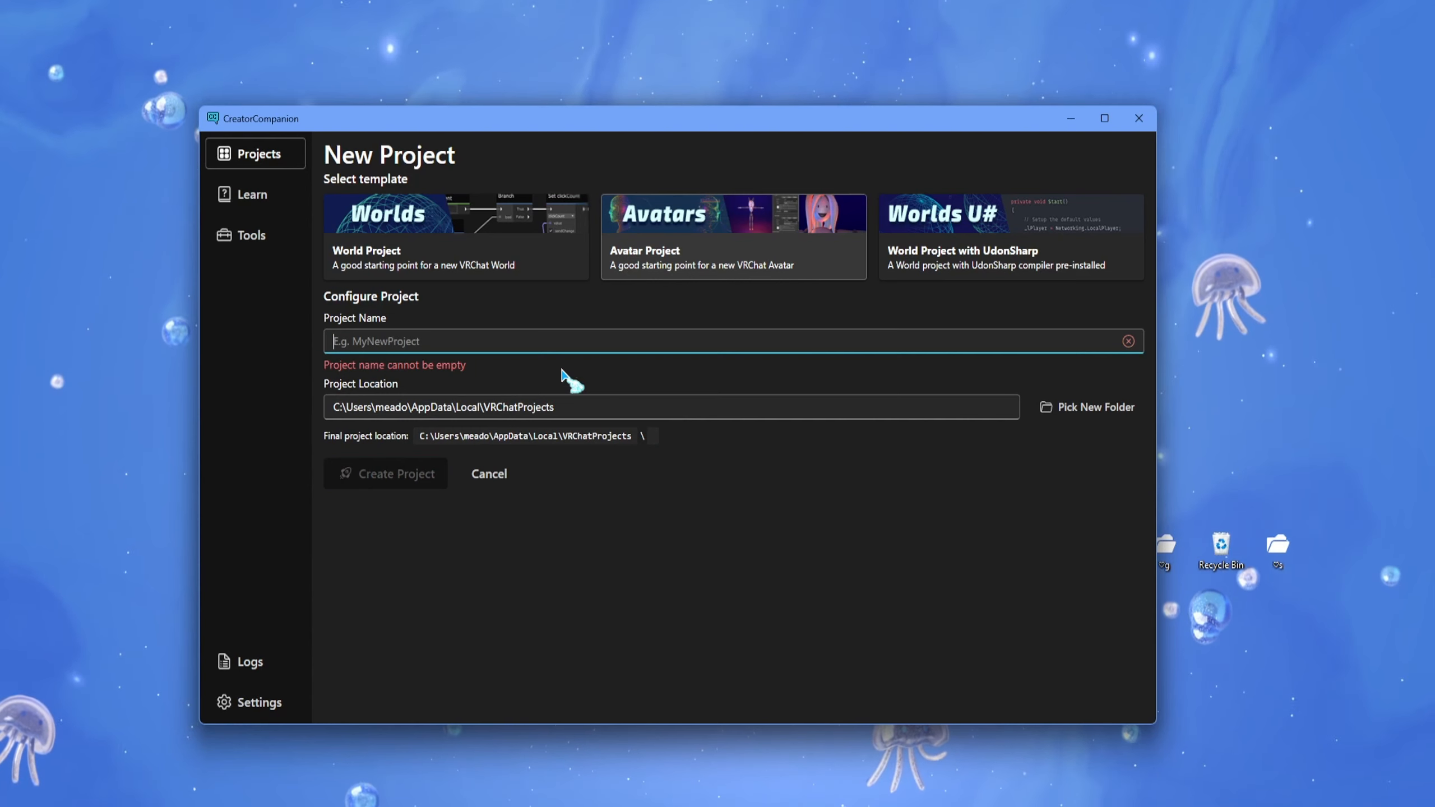
pyautogui.write('Irfnbs')
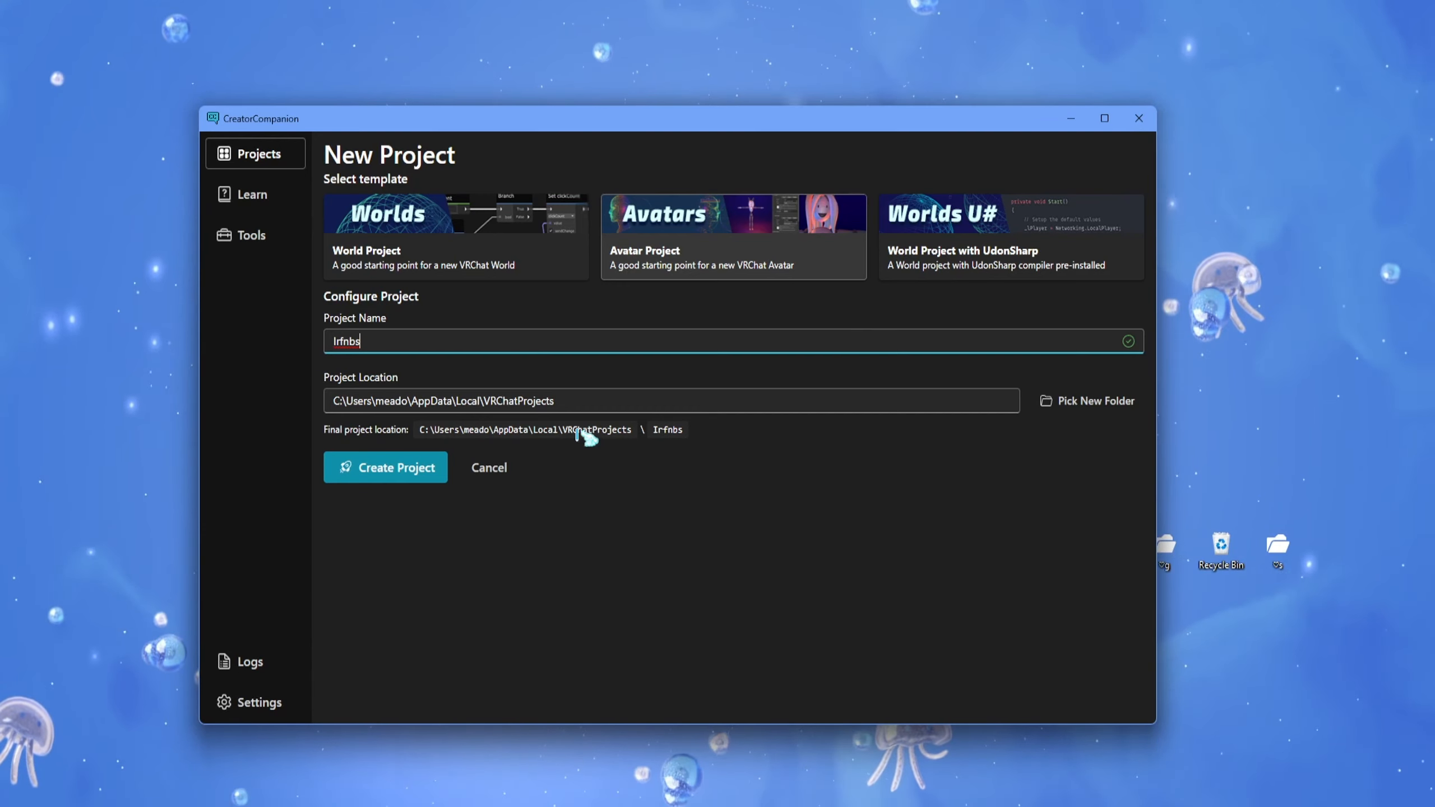
pyautogui.click(410, 460)
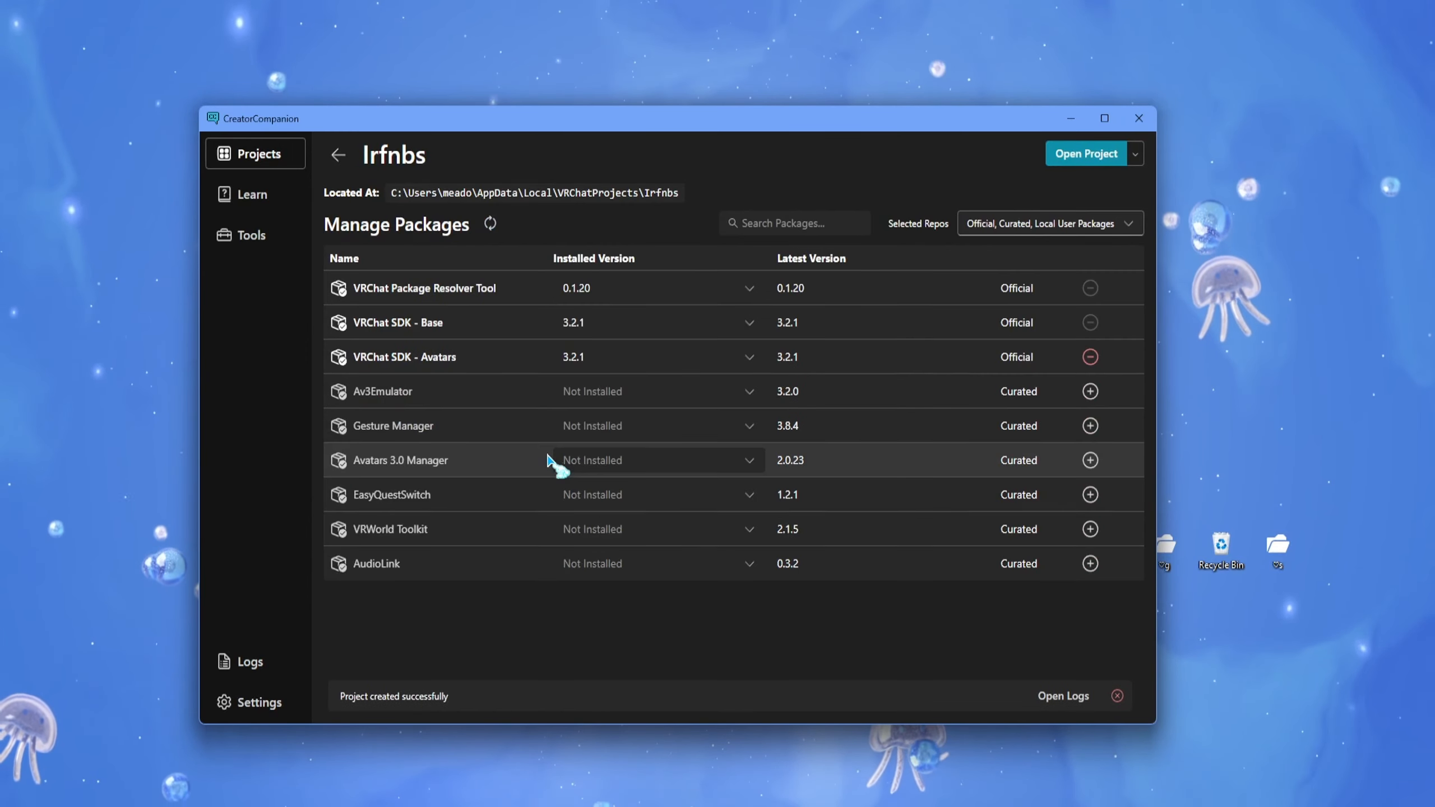
# - Add the Gesture Manager package to the Irfnbs project and open the project in Unity
pyautogui.click(1089, 425)
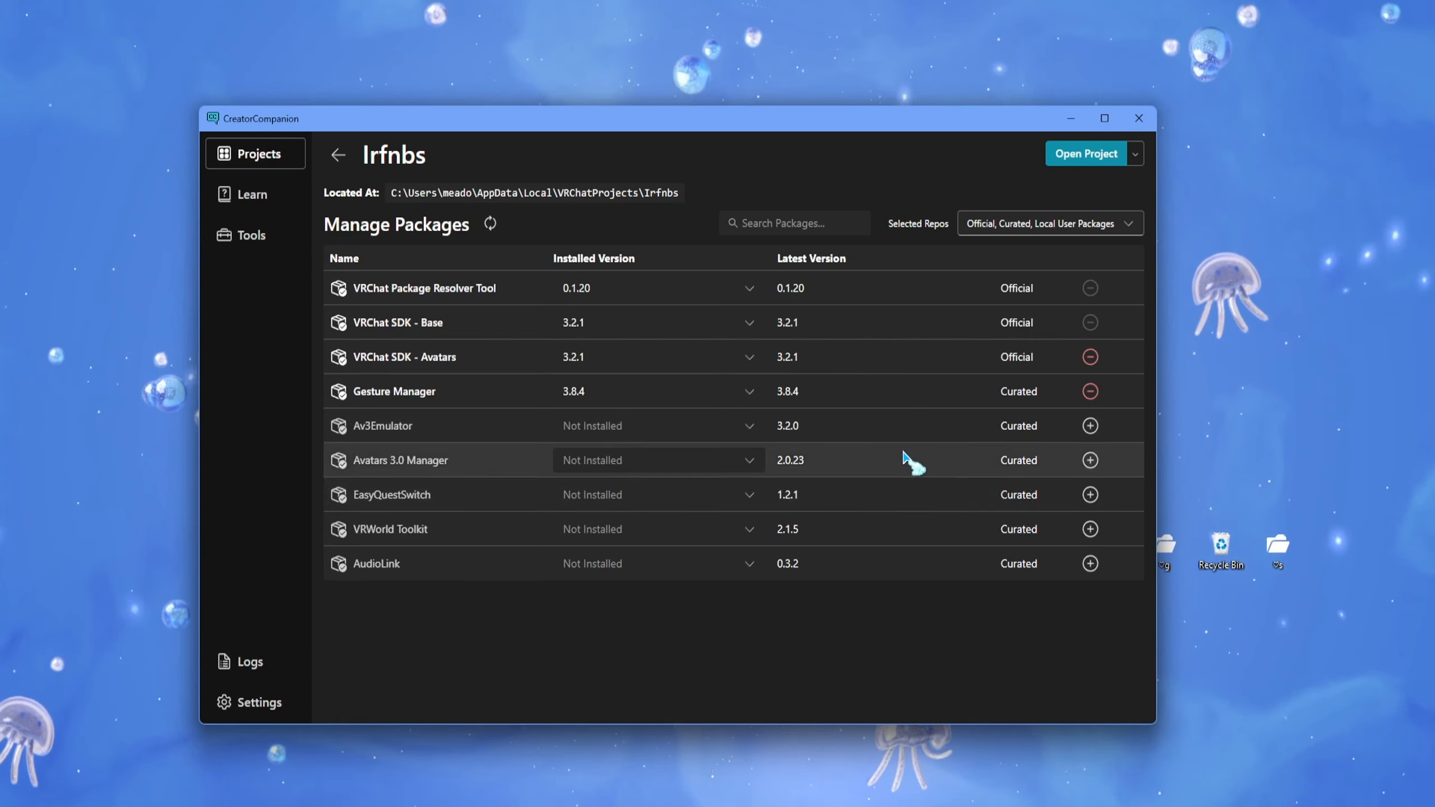
pyautogui.click(1088, 163)
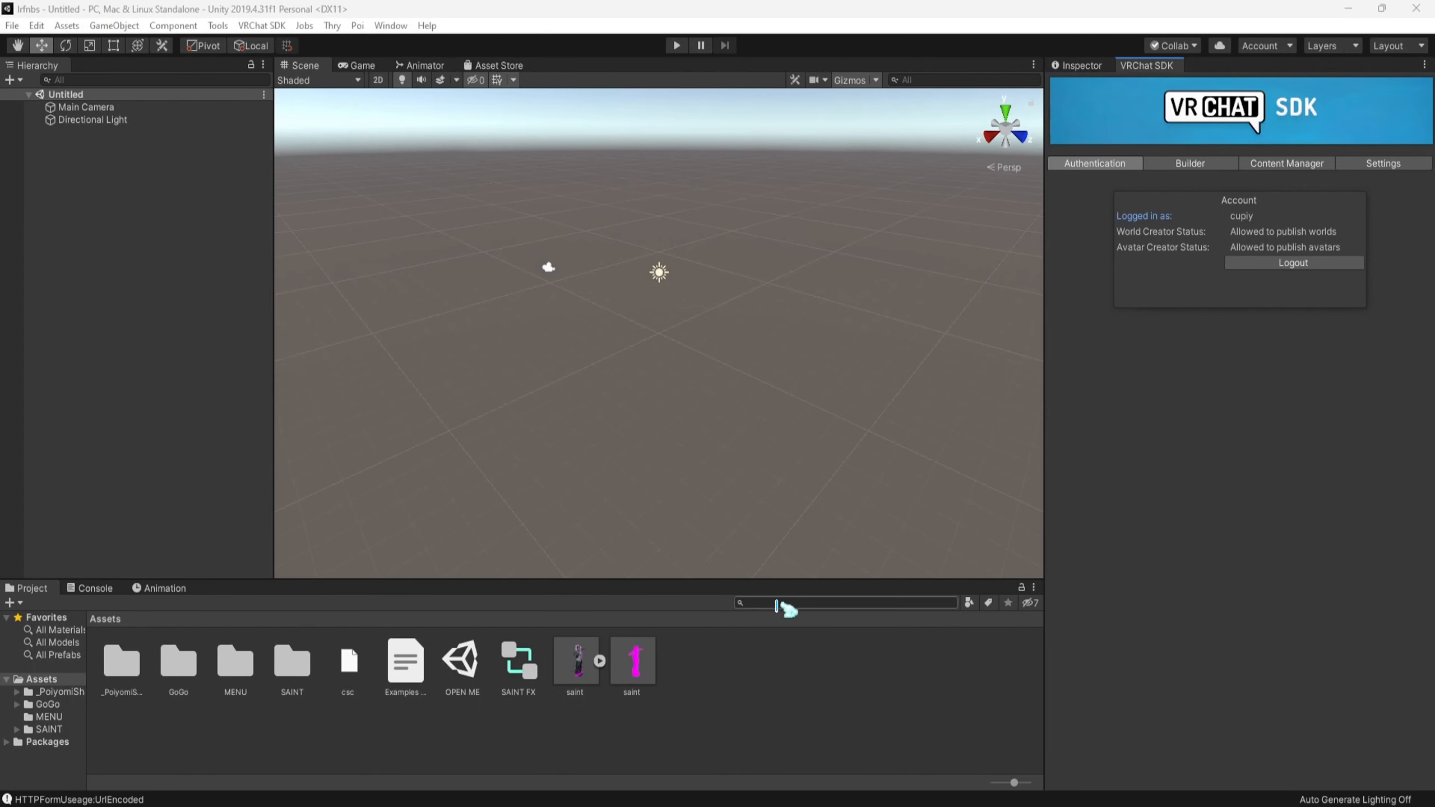
# - Enlarge the asset browser area and show the Builder page of the VRChat SDK control panel, docked beside the Inspector
pyautogui.moveTo(788, 583); pyautogui.dragTo(788, 523)
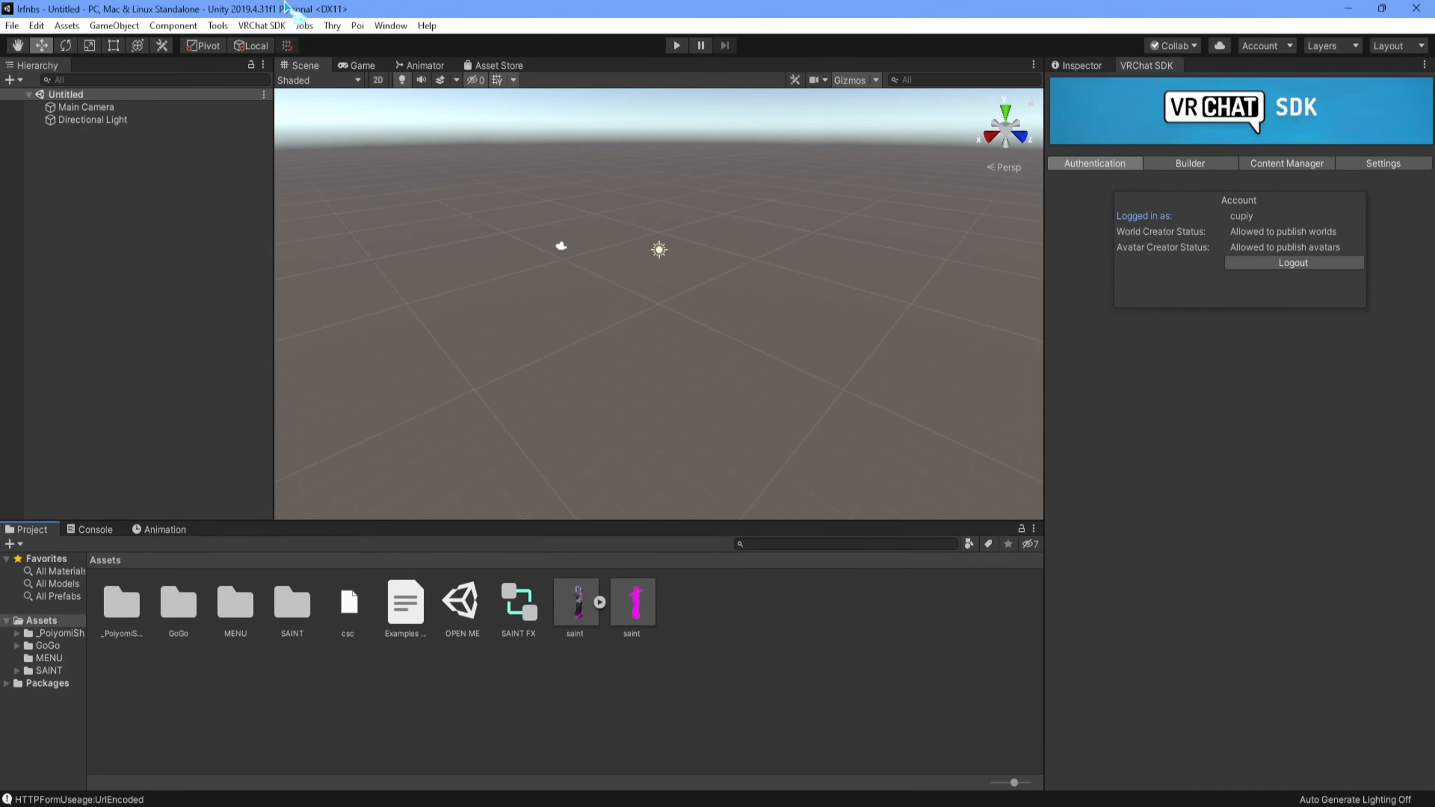
pyautogui.click(259, 25)
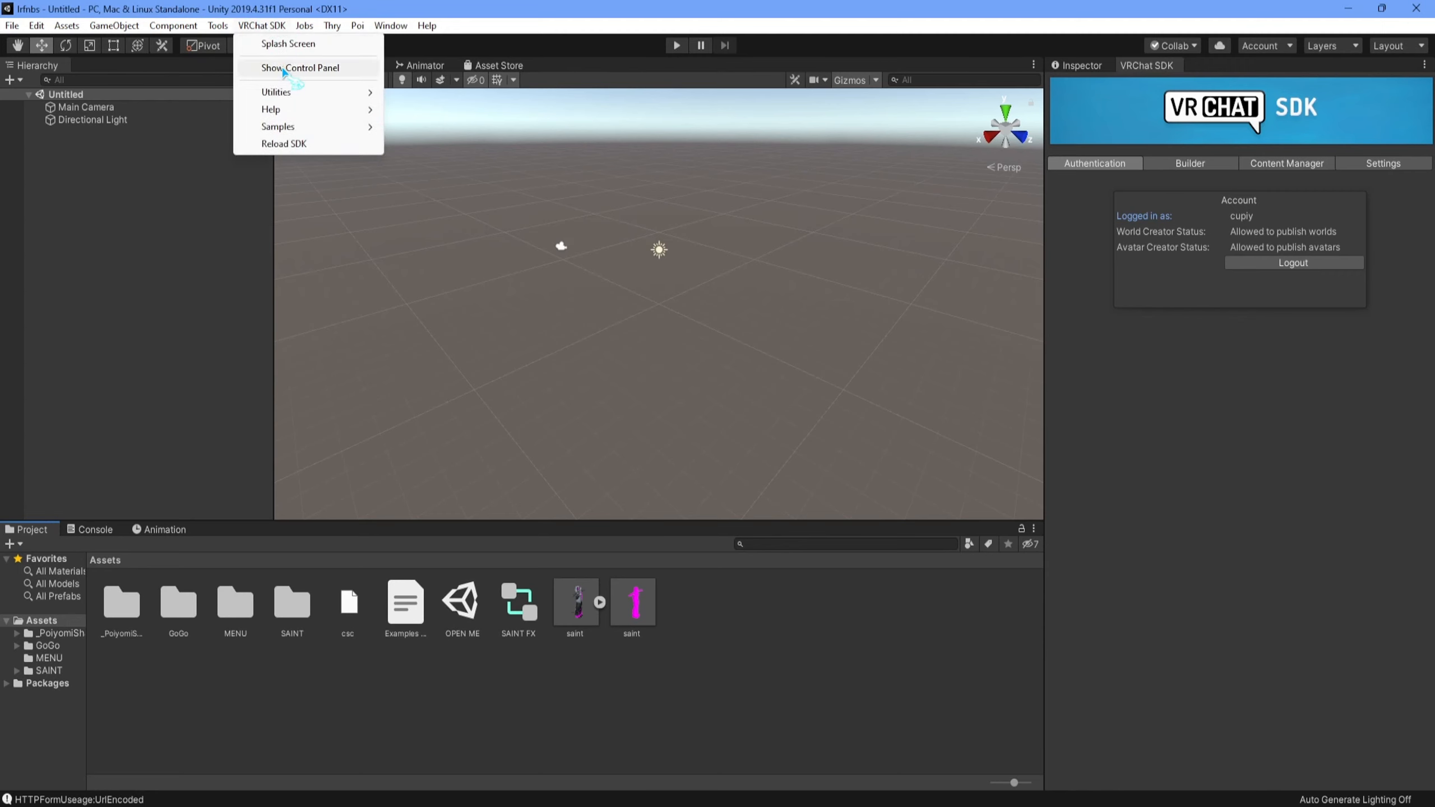
pyautogui.moveTo(1146, 65); pyautogui.dragTo(729, 364)
pyautogui.moveTo(580, 14); pyautogui.dragTo(1135, 67)
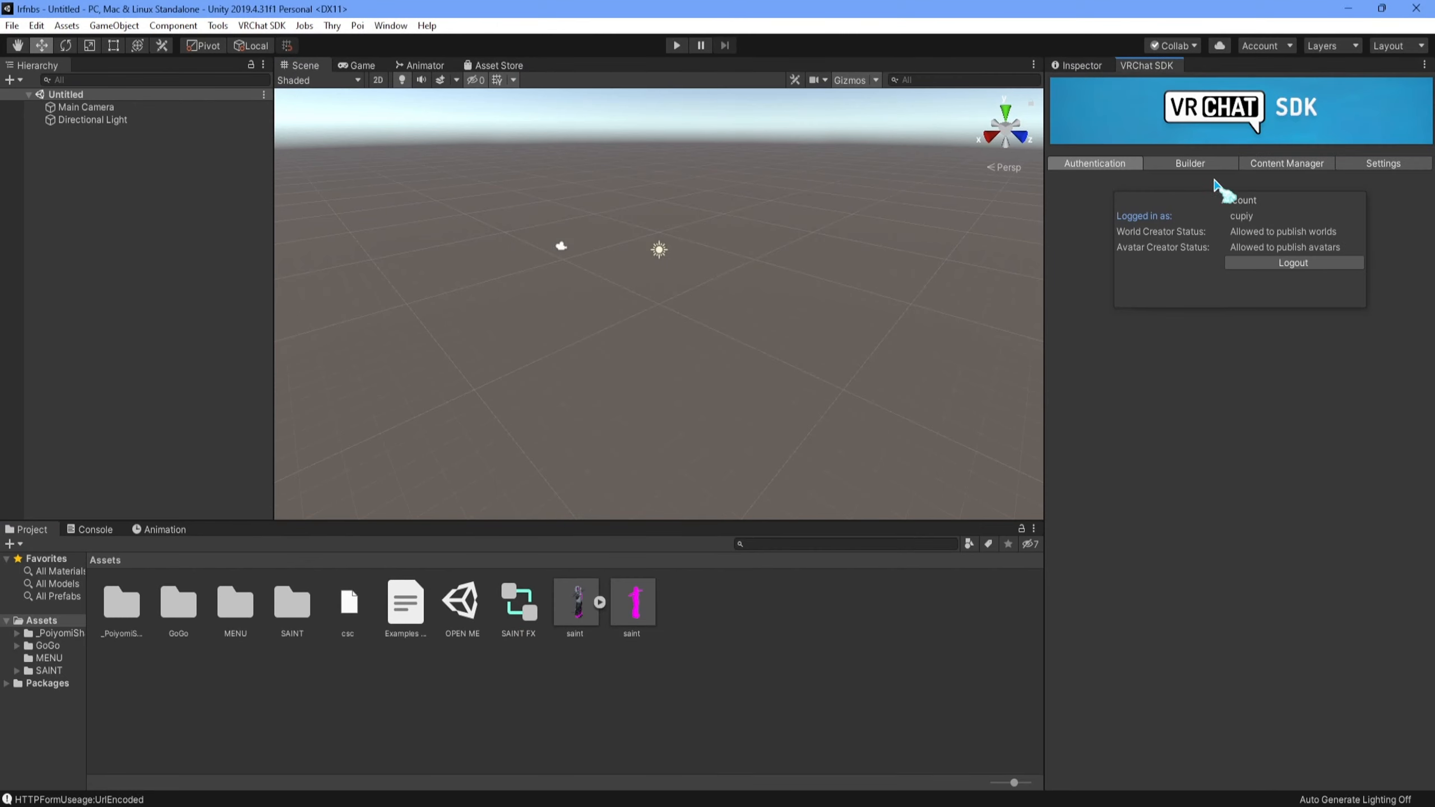
pyautogui.click(1190, 165)
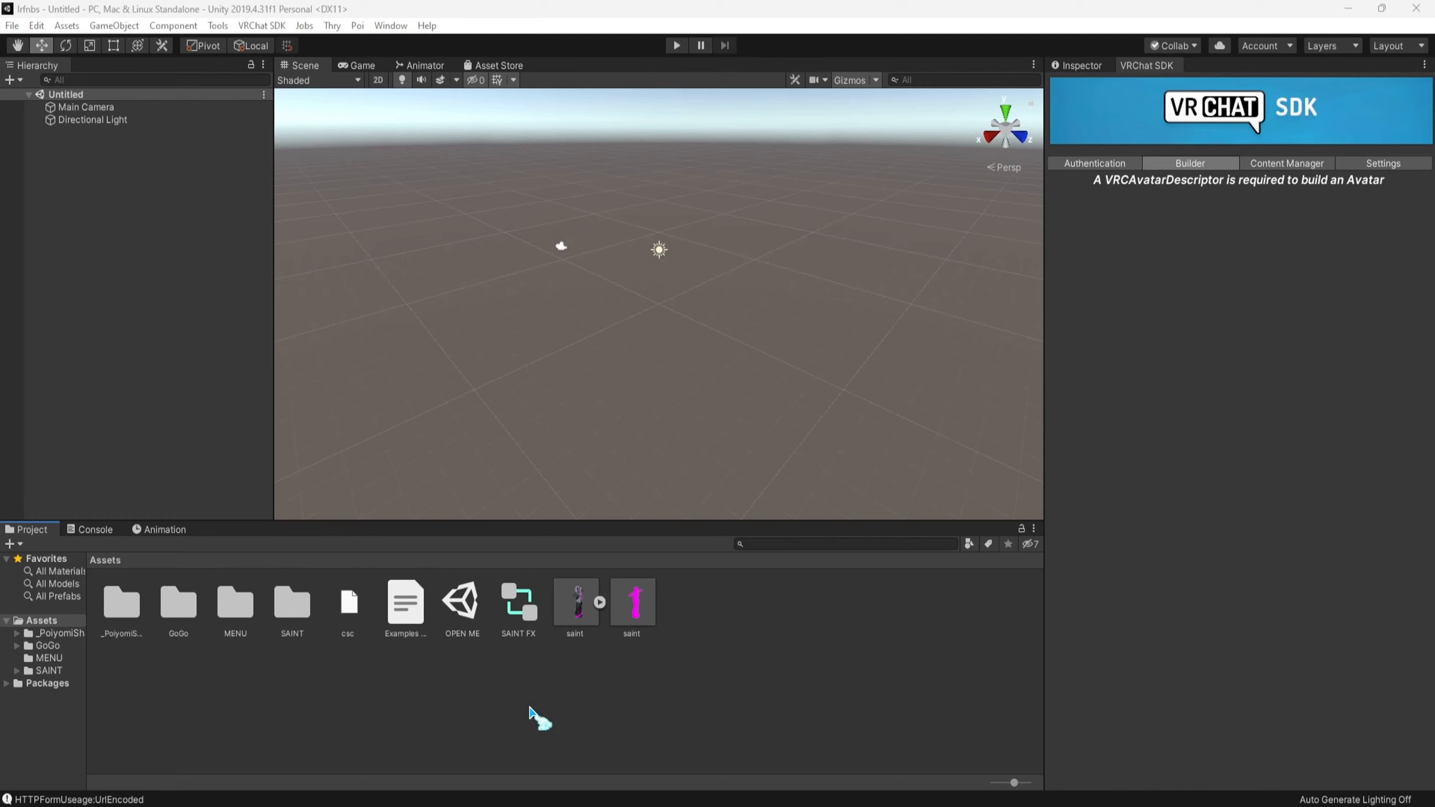
# - Open the OPEN ME scene from the project's assets
pyautogui.click(462, 607)
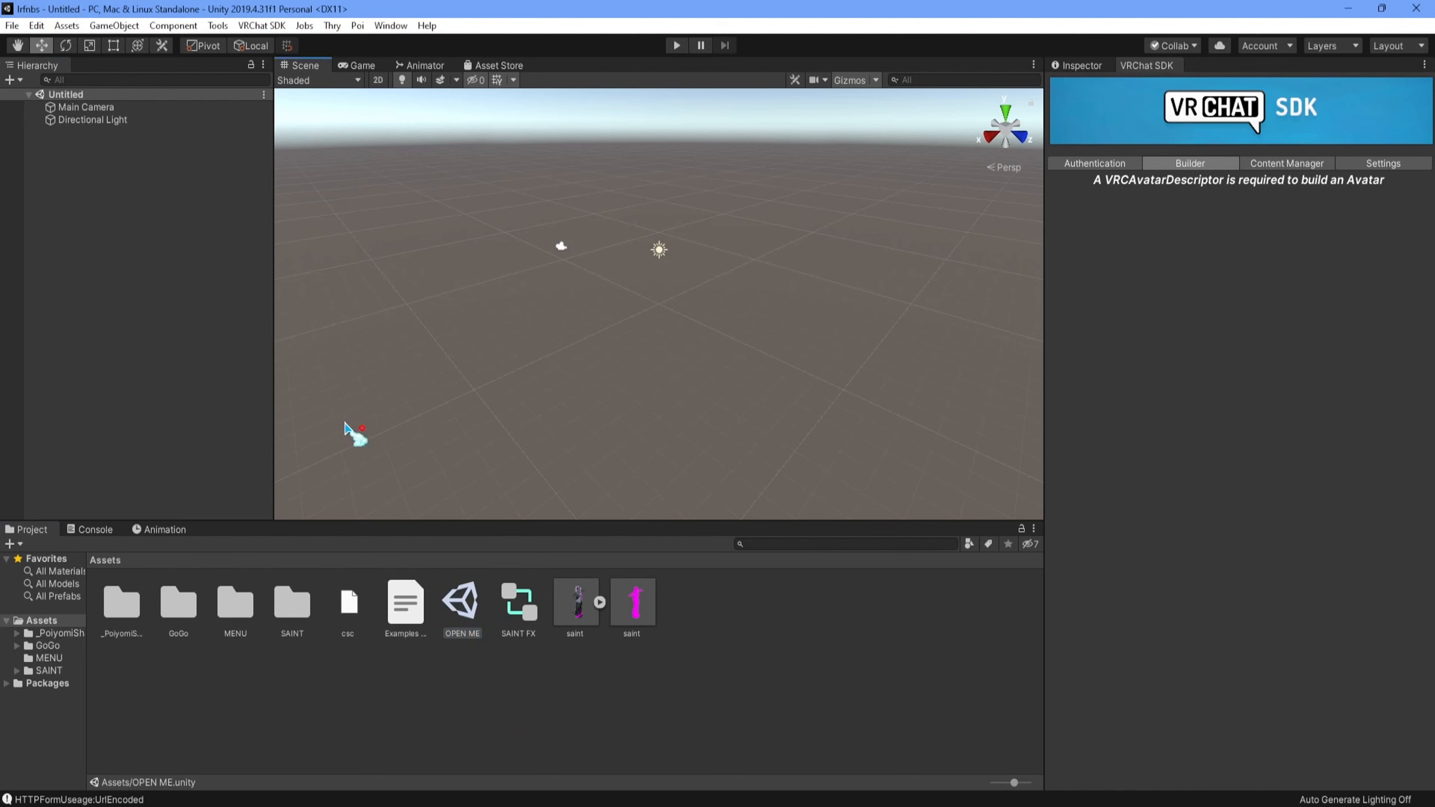
pyautogui.click(471, 613)
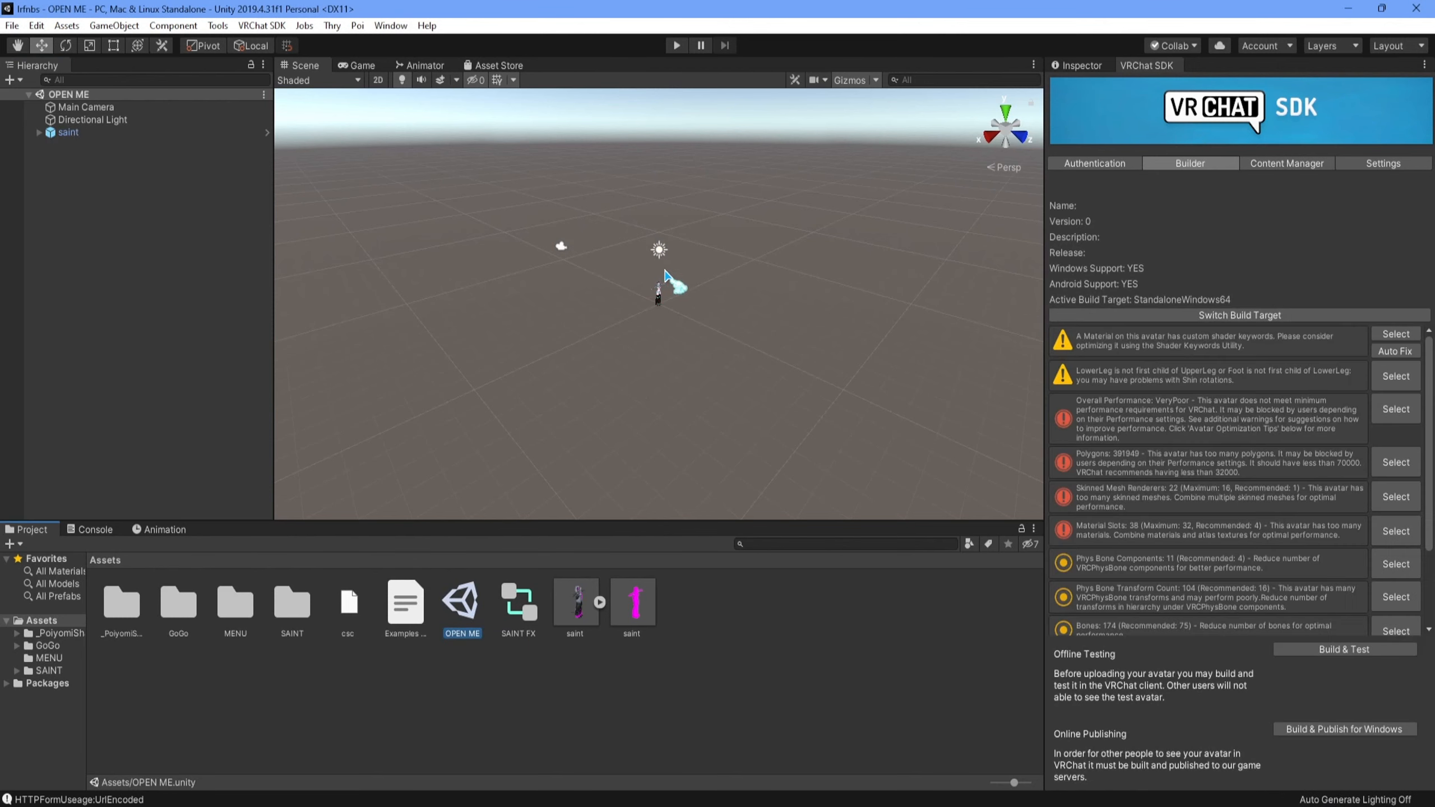
# - Examine the avatar in the scene from the front, both close up and at nearly full length
pyautogui.scroll(10, 665, 275)
pyautogui.scroll(12, 665, 275)
pyautogui.moveTo(845, 275); pyautogui.dragTo(782, 420, button='middle')
pyautogui.scroll(10, 783, 420)
pyautogui.moveTo(760, 407); pyautogui.dragTo(567, 308, button='right')
pyautogui.scroll(-5, 631, 360)
pyautogui.moveTo(631, 361); pyautogui.dragTo(643, 333, button='middle')
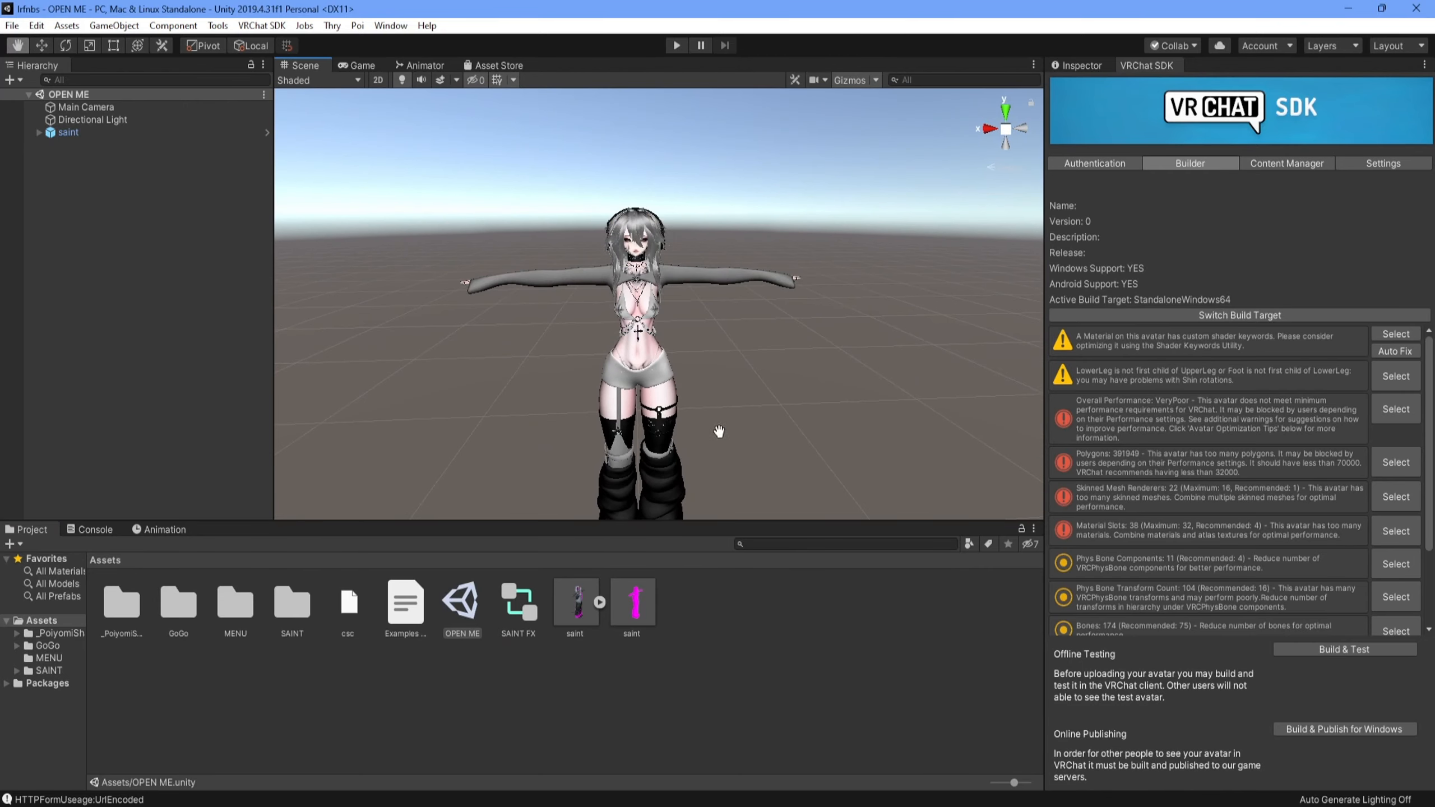
pyautogui.scroll(8, 681, 400)
pyautogui.moveTo(680, 400); pyautogui.dragTo(675, 380, button='middle')
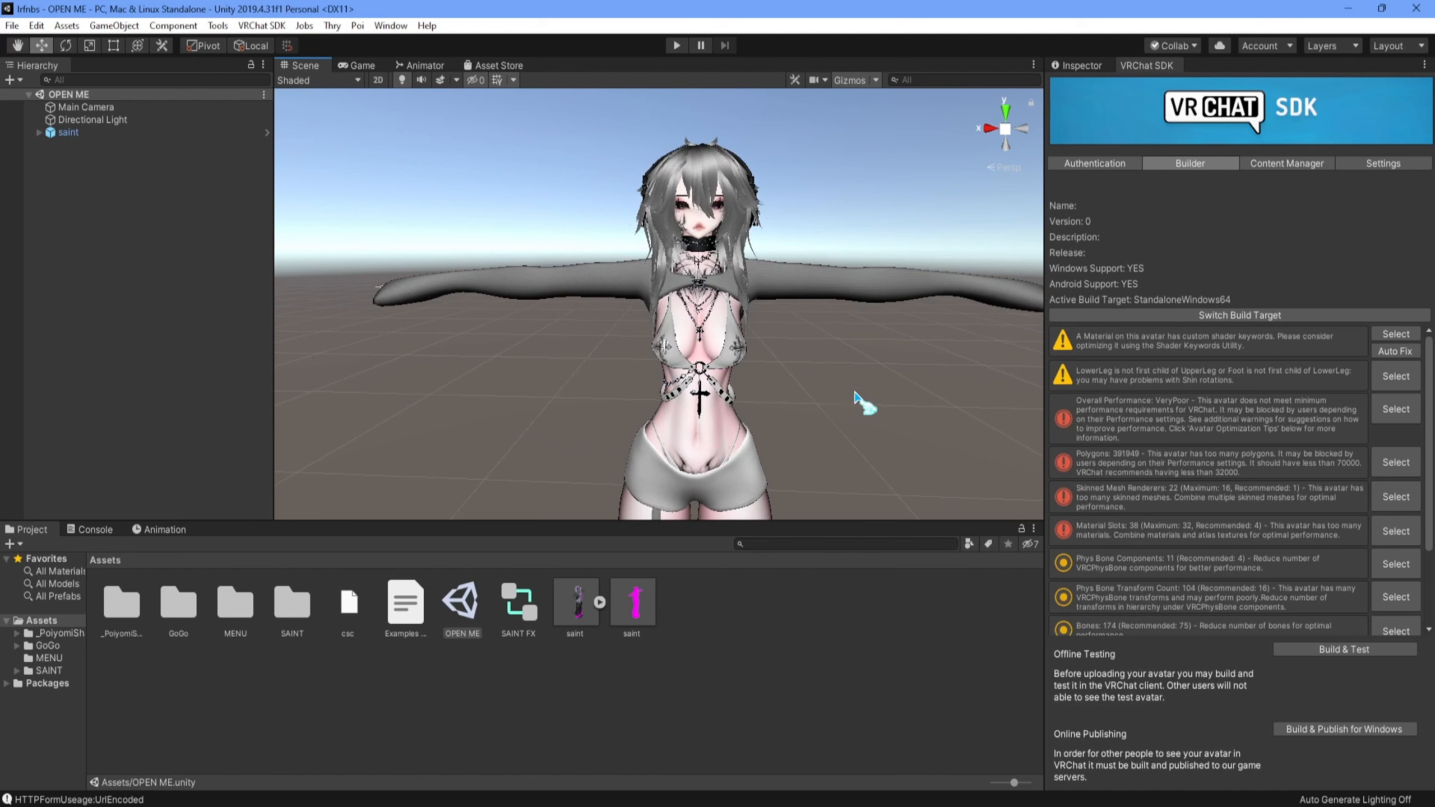
pyautogui.scroll(-4, 855, 396)
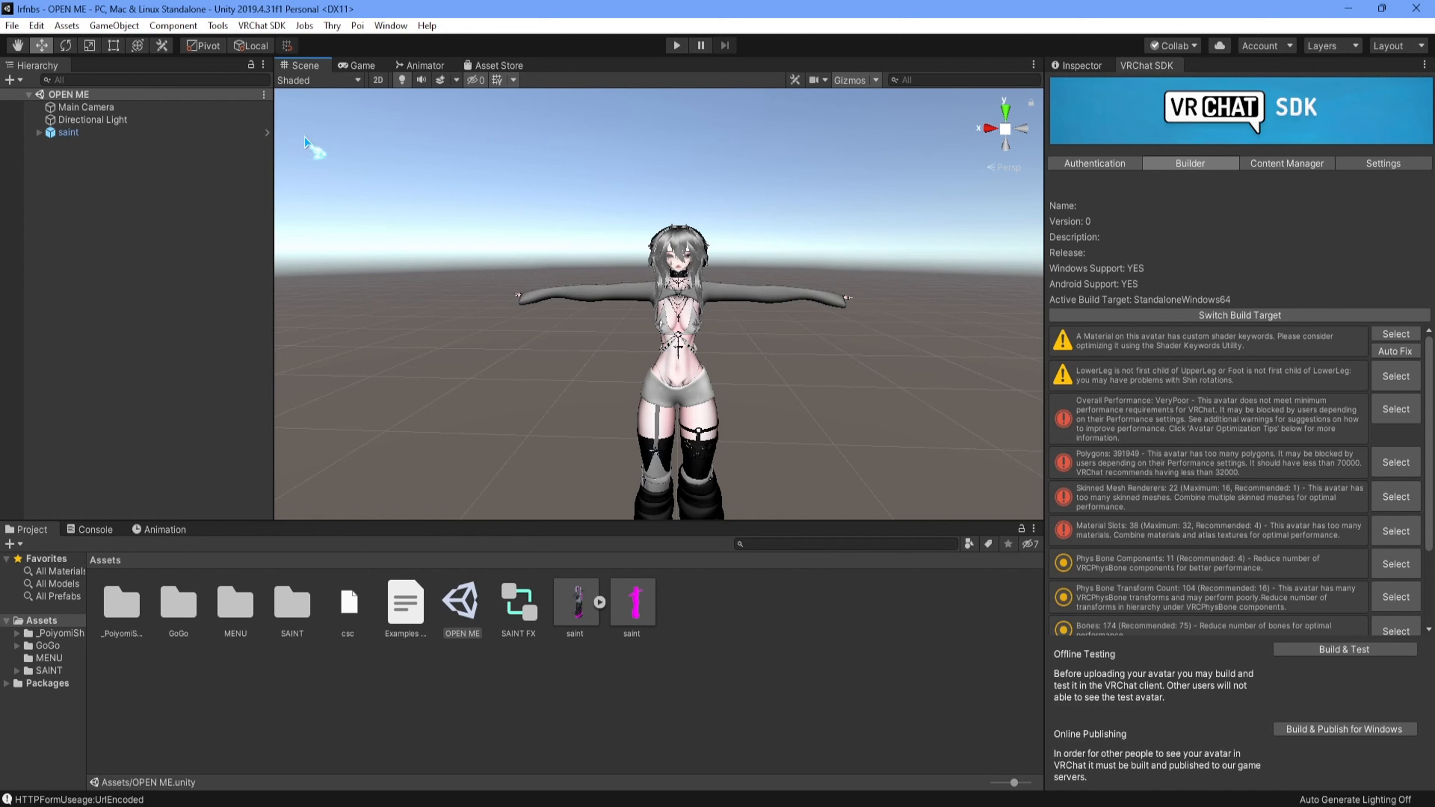
# - Expand the saint avatar's child objects and detach the existing blueprint ID in its Pipeline Manager
pyautogui.click(45, 133)
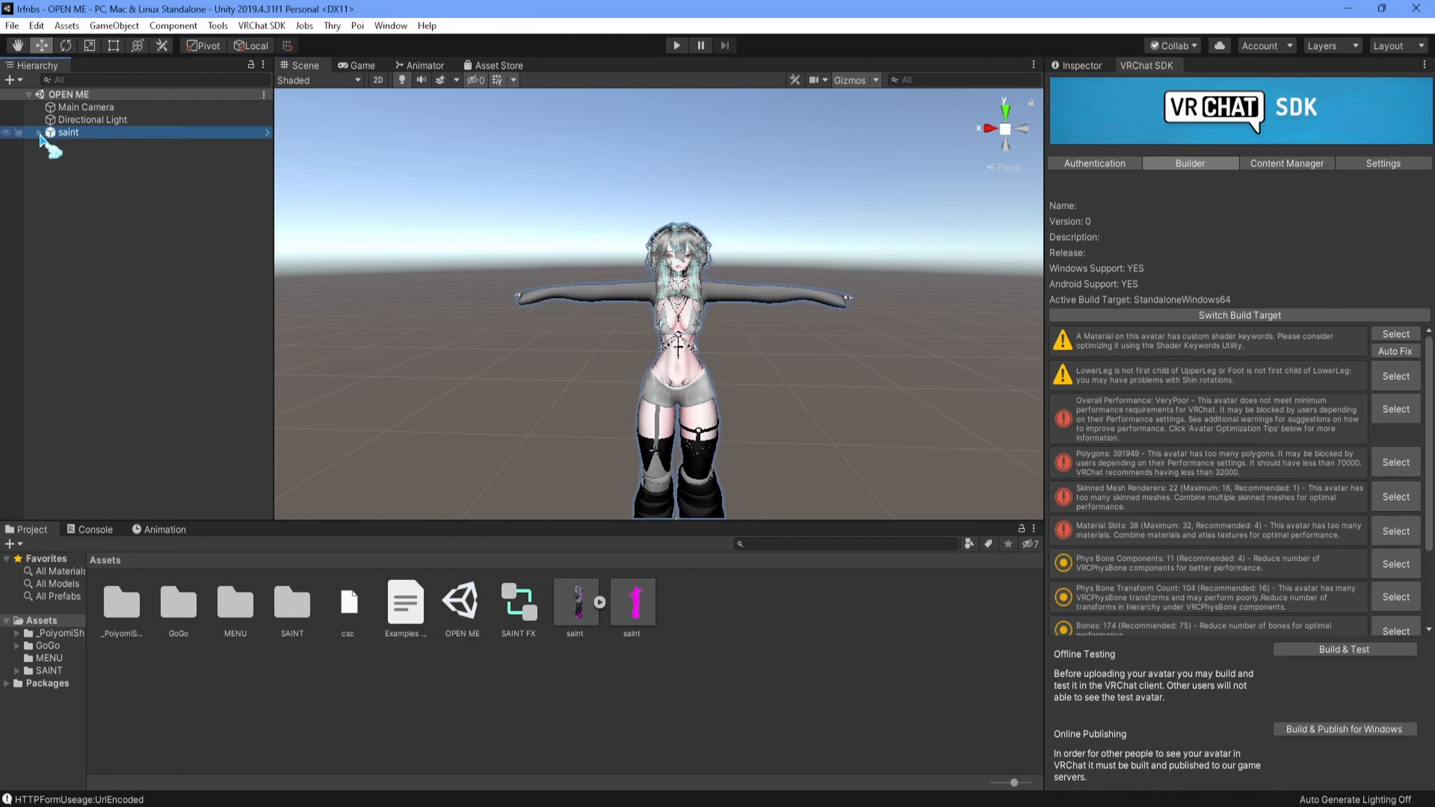
pyautogui.click(39, 133)
pyautogui.click(1080, 66)
pyautogui.scroll(-5, 1188, 463)
pyautogui.scroll(5, 1205, 459)
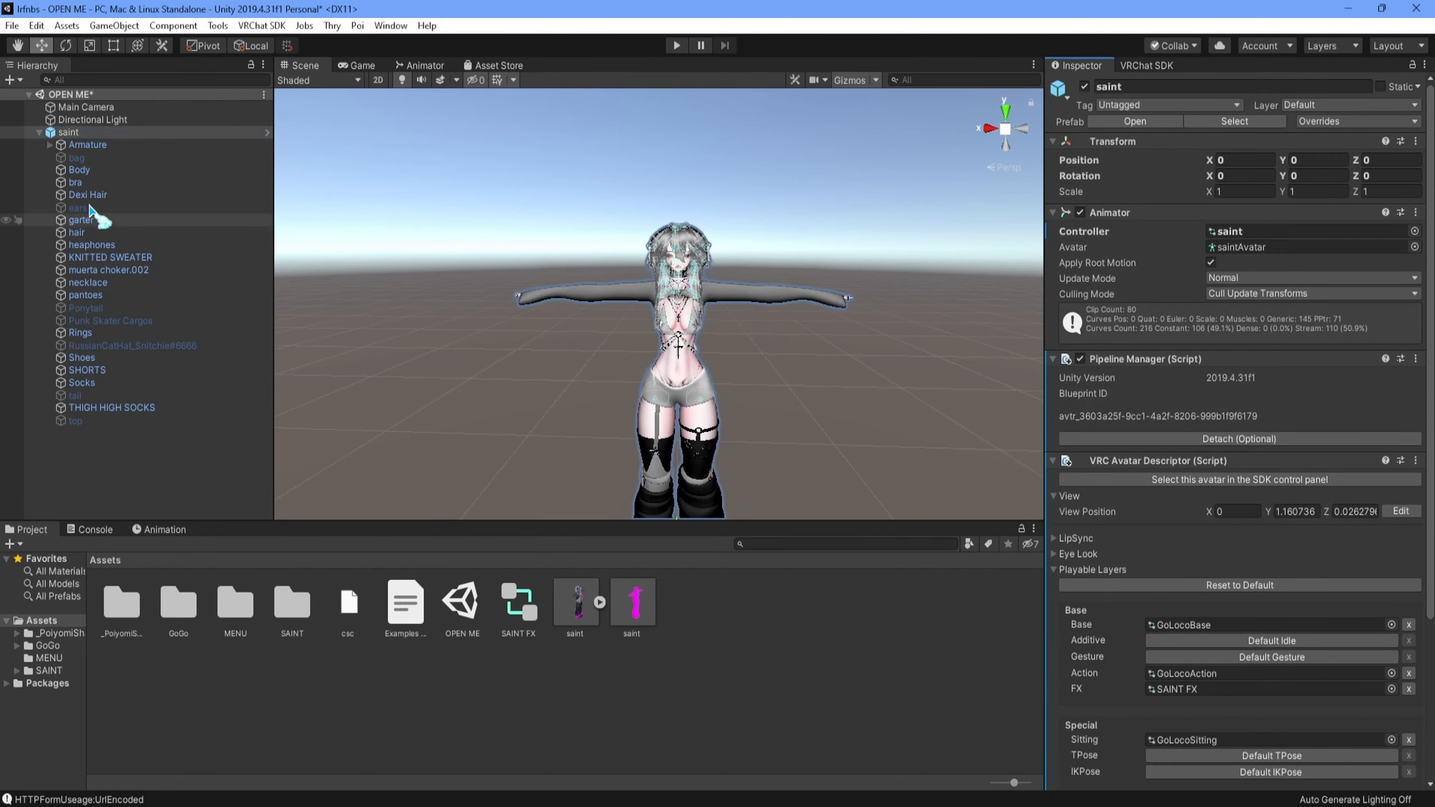
pyautogui.click(123, 134)
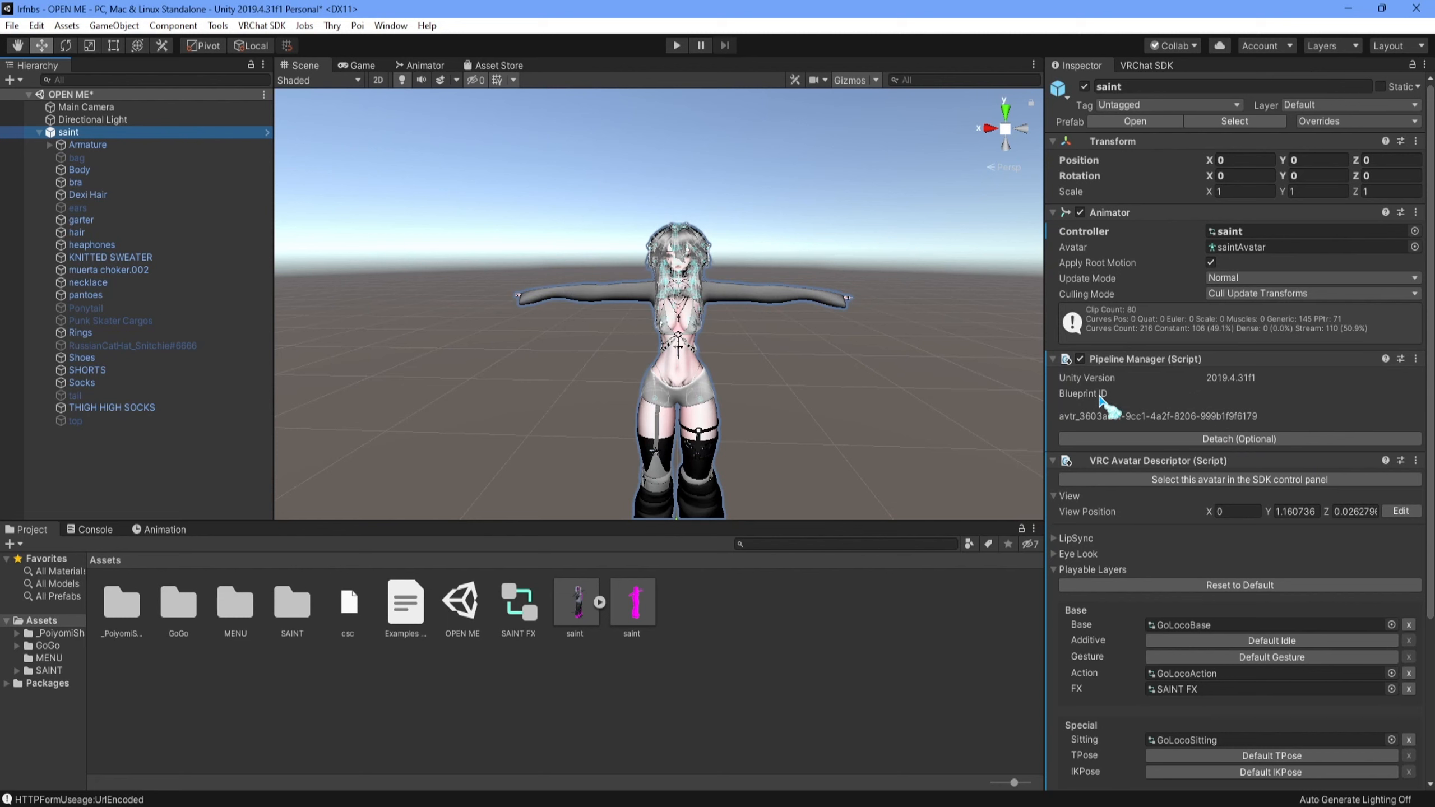
pyautogui.click(1133, 440)
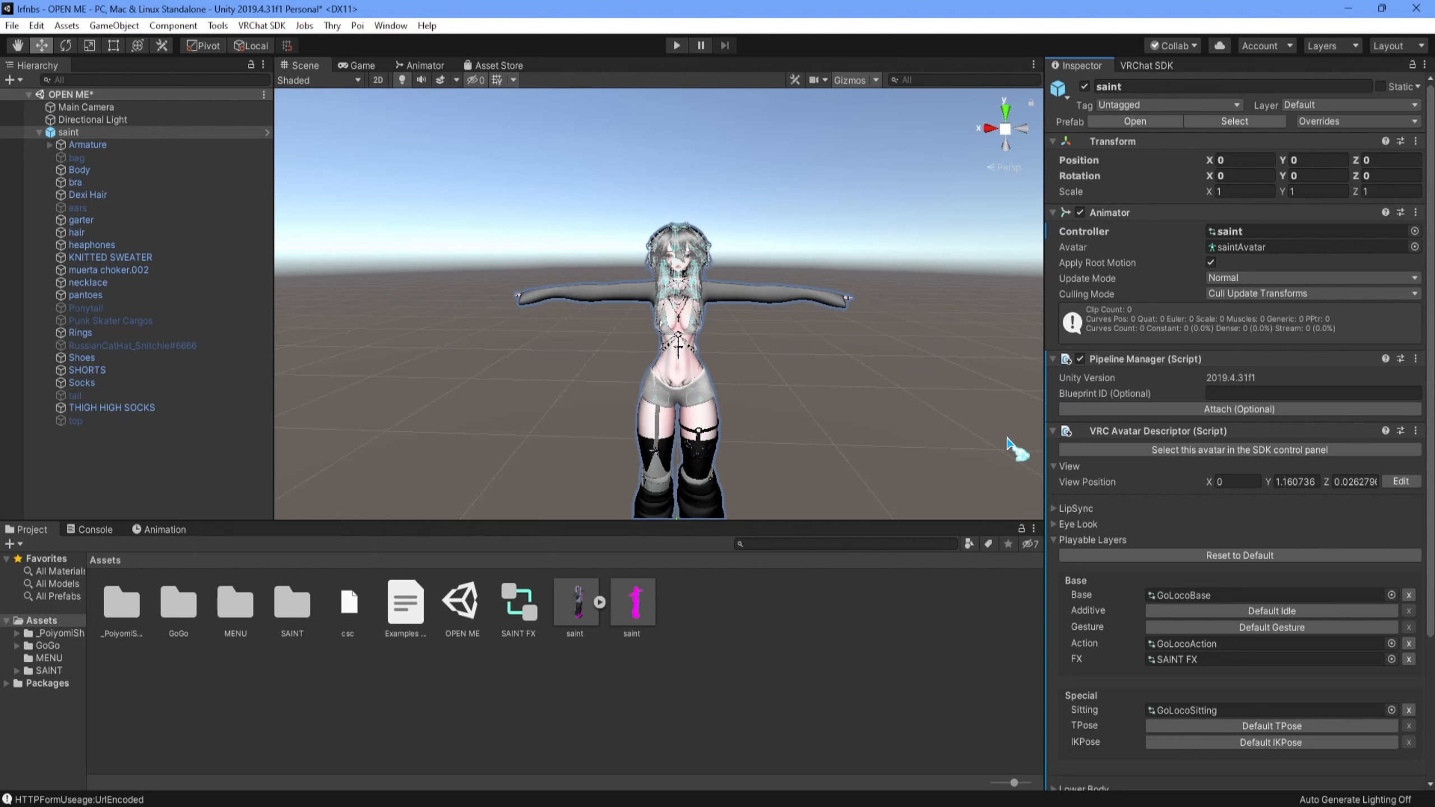
# - Examine the materials and shaders of each child object of saint, from Armature through top, and return to the saint root
pyautogui.click(105, 145)
pyautogui.click(103, 159)
pyautogui.scroll(-2, 1090, 638)
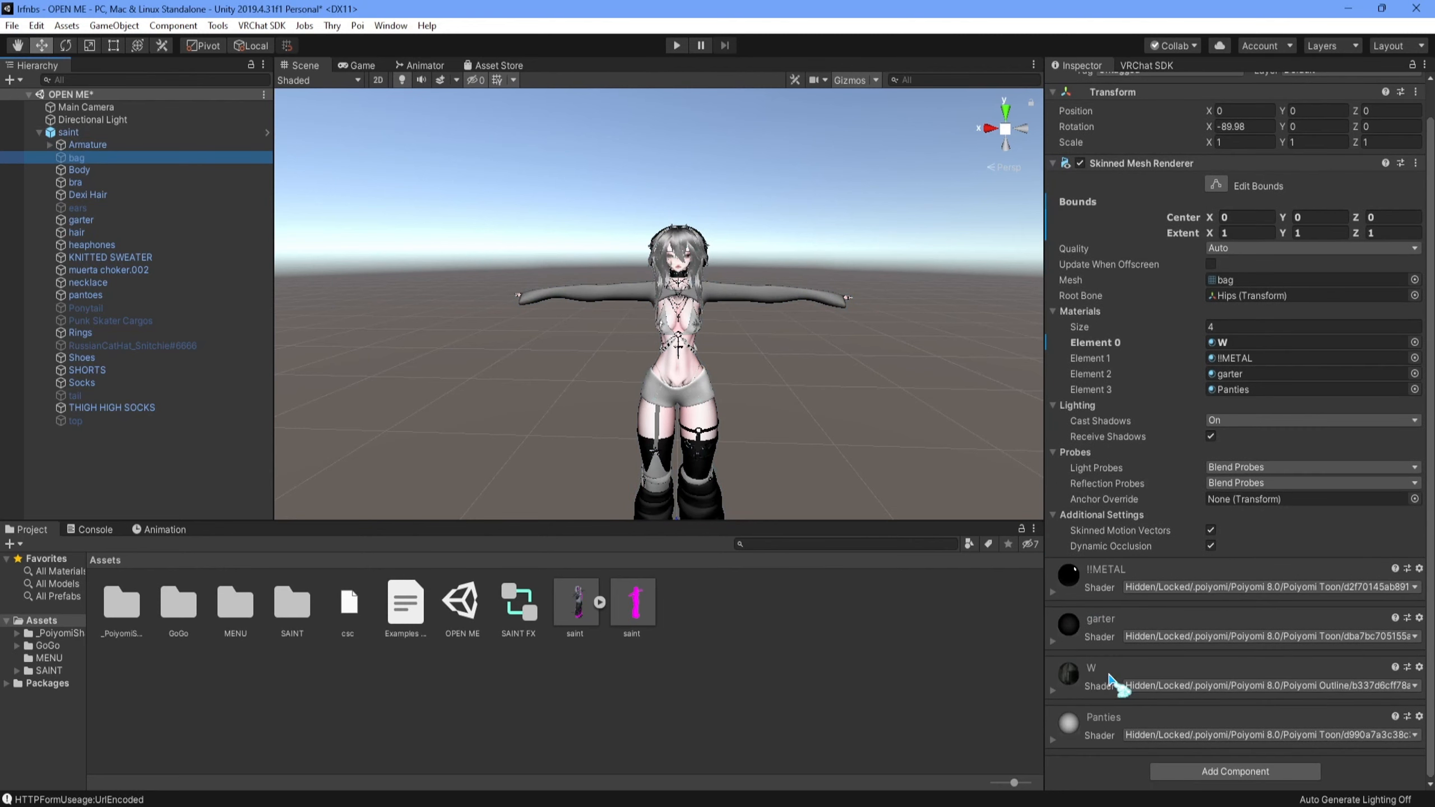
pyautogui.click(79, 170)
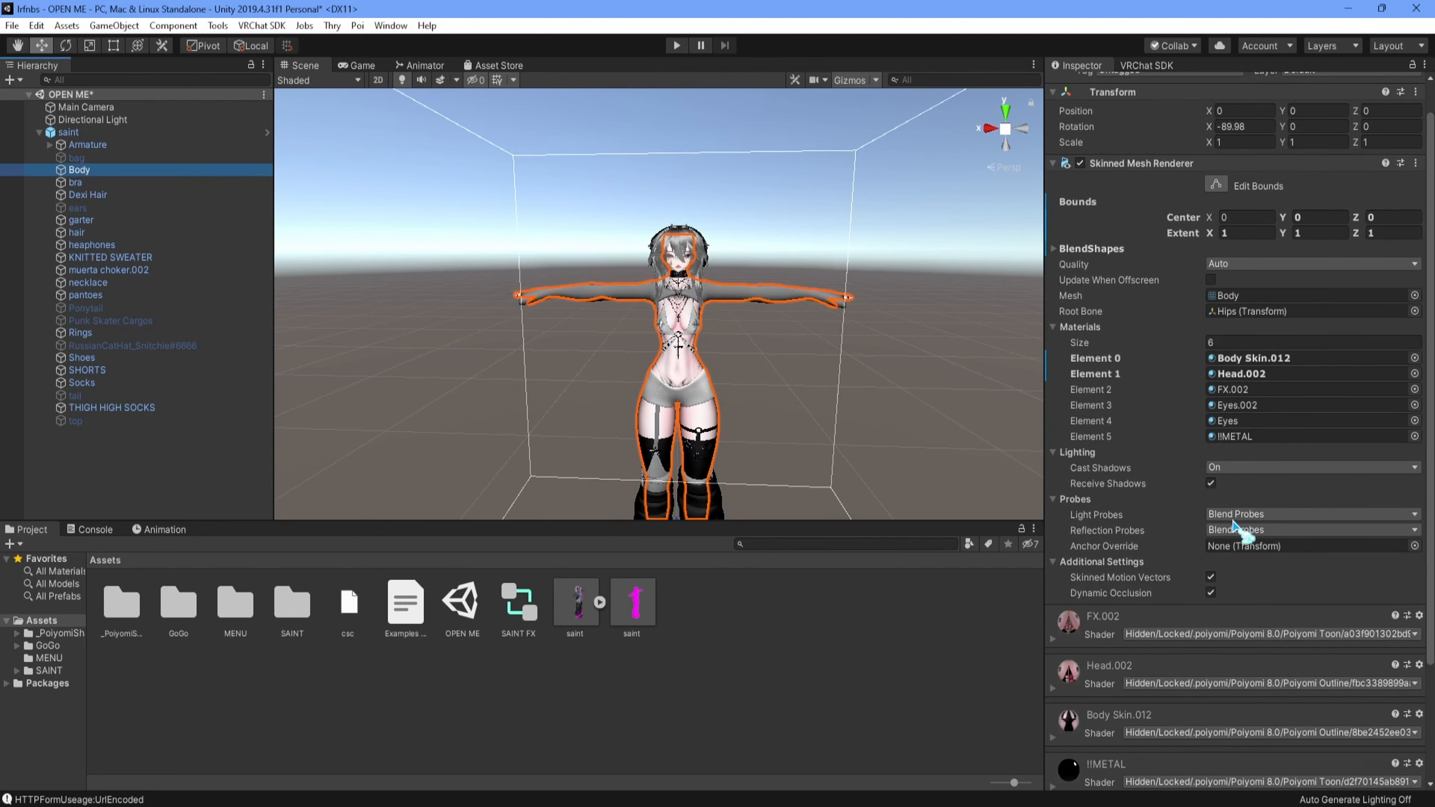
pyautogui.scroll(-3, 1170, 540)
pyautogui.click(102, 182)
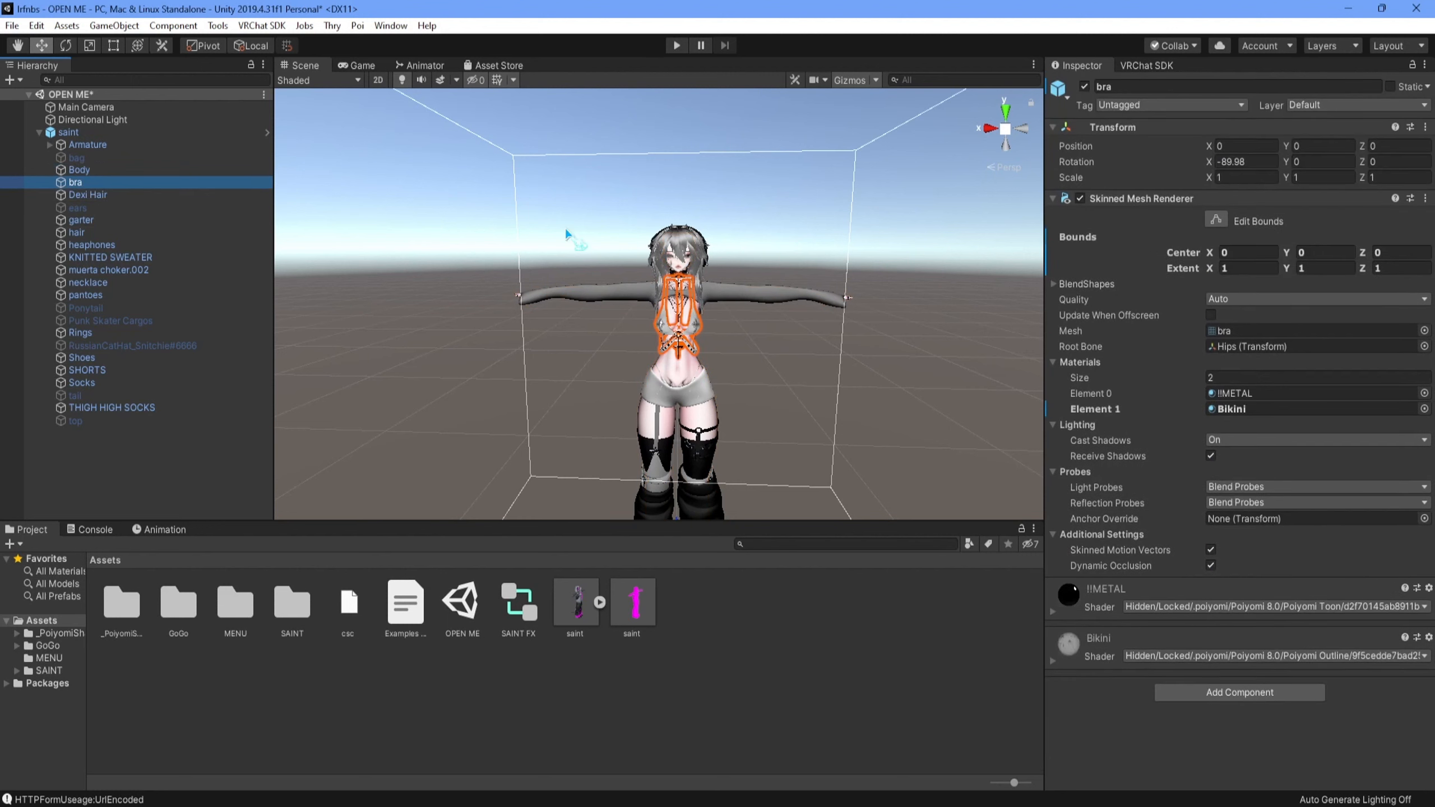
pyautogui.click(164, 195)
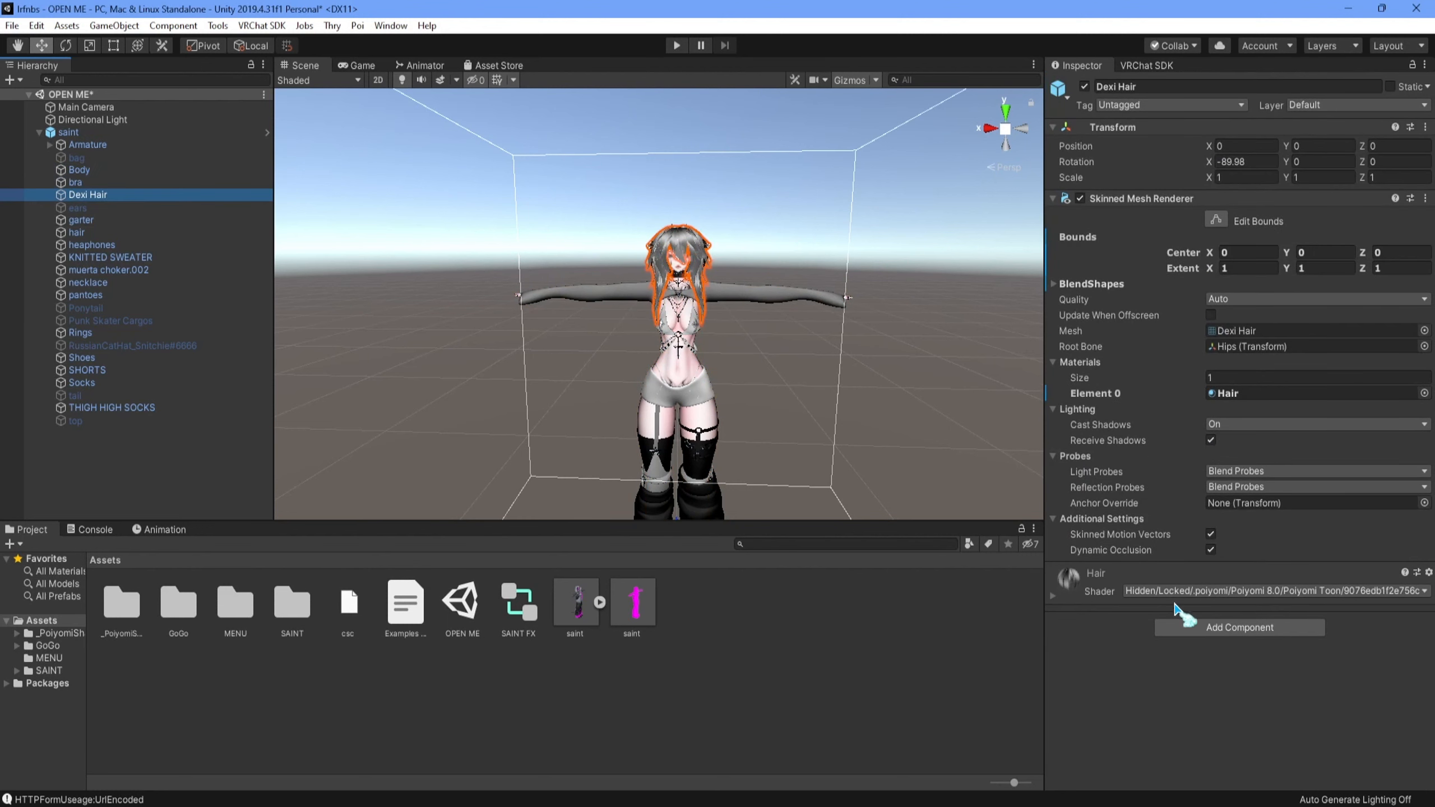
pyautogui.click(107, 209)
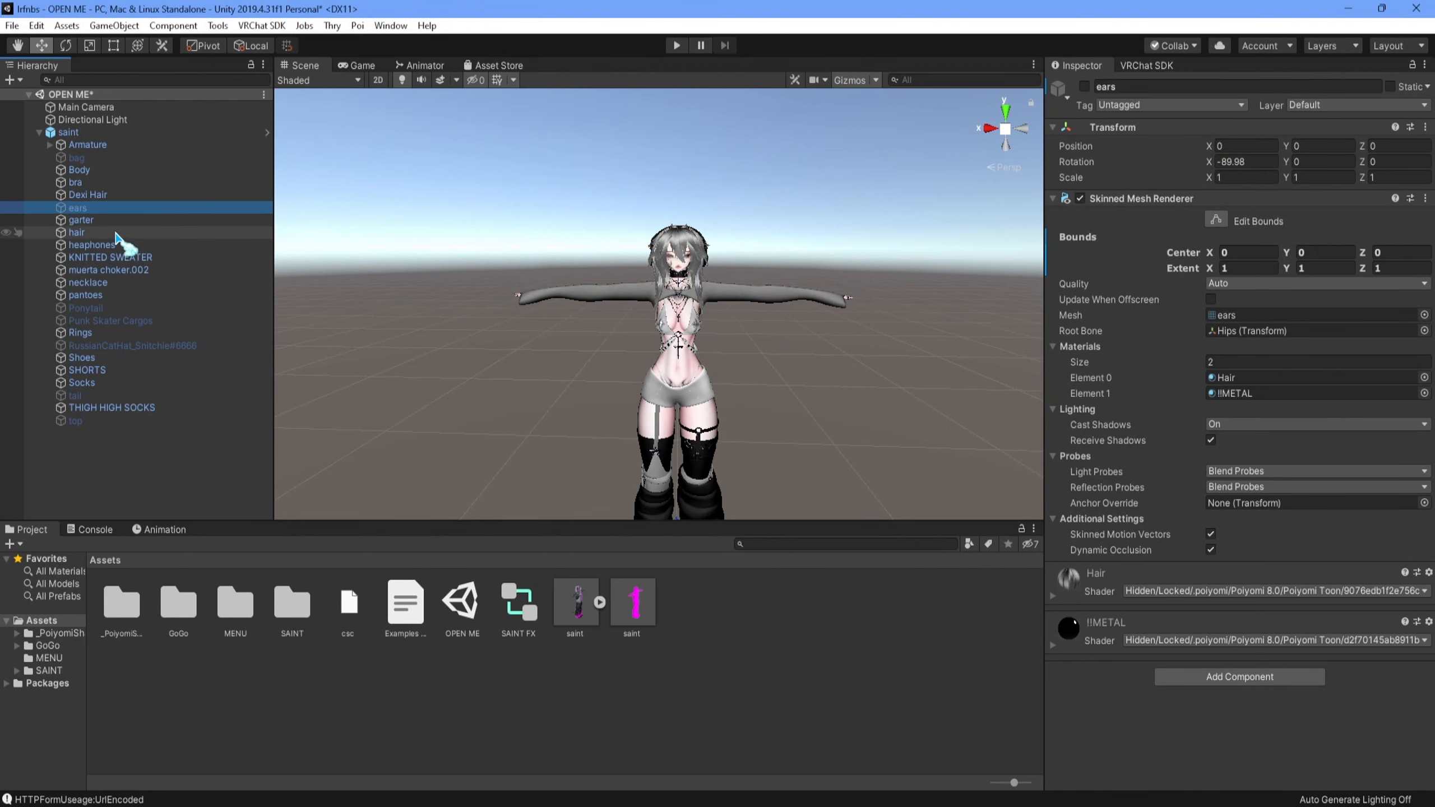
pyautogui.click(122, 220)
pyautogui.click(127, 232)
pyautogui.click(133, 245)
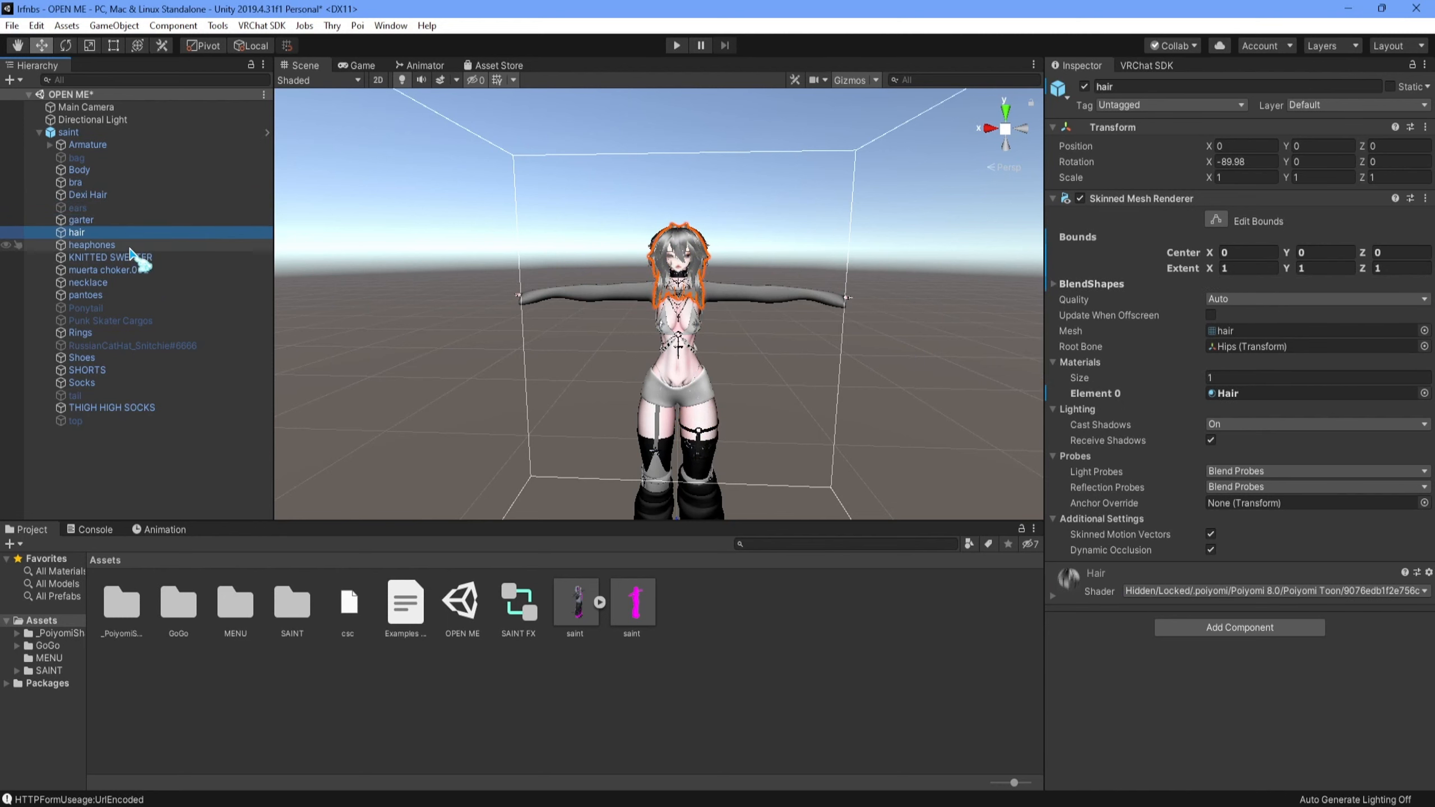
pyautogui.click(134, 259)
pyautogui.click(138, 270)
pyautogui.click(140, 283)
pyautogui.click(142, 294)
pyautogui.click(143, 309)
pyautogui.click(143, 321)
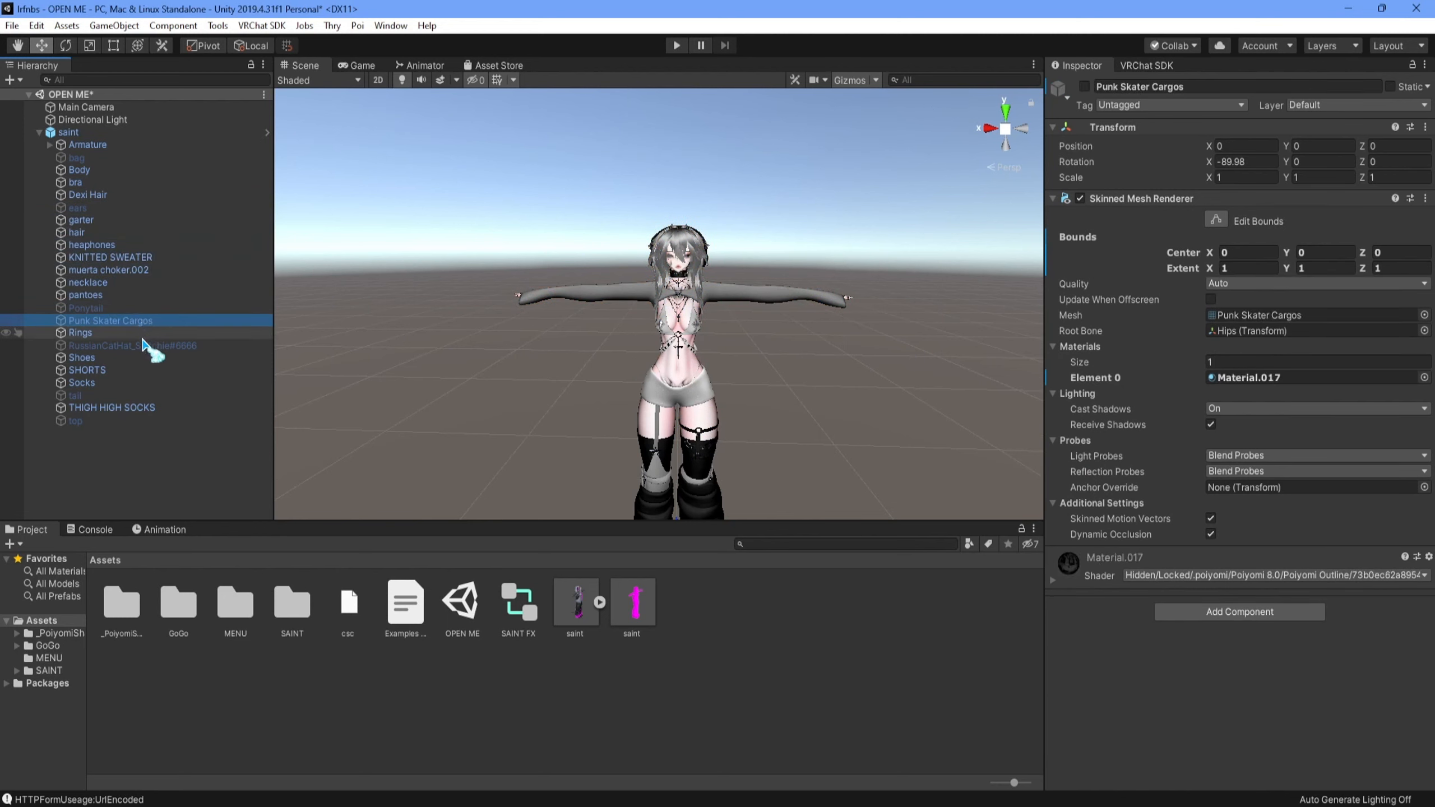
pyautogui.click(144, 334)
pyautogui.click(144, 346)
pyautogui.click(144, 358)
pyautogui.click(144, 371)
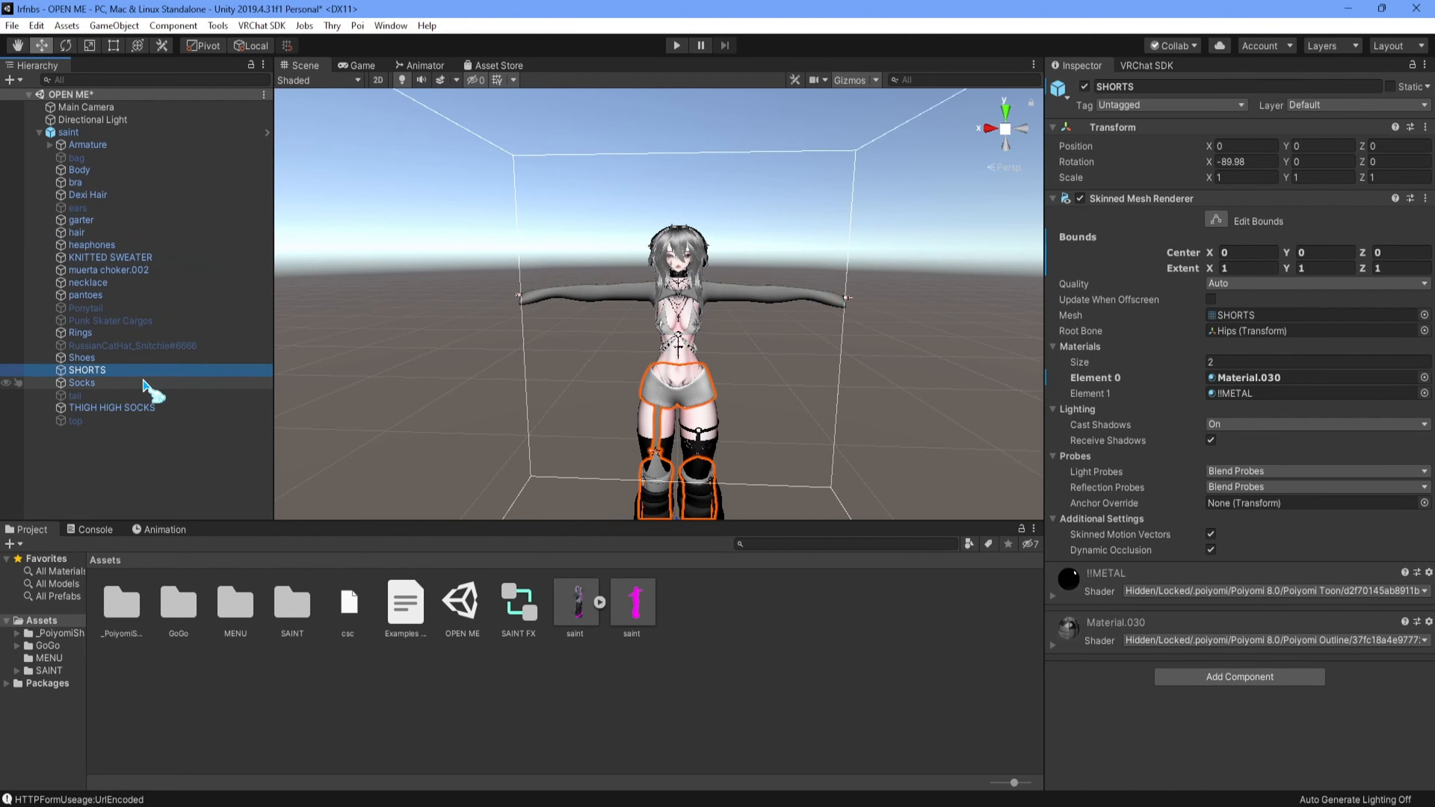
pyautogui.click(142, 383)
pyautogui.click(141, 396)
pyautogui.click(138, 409)
pyautogui.click(136, 422)
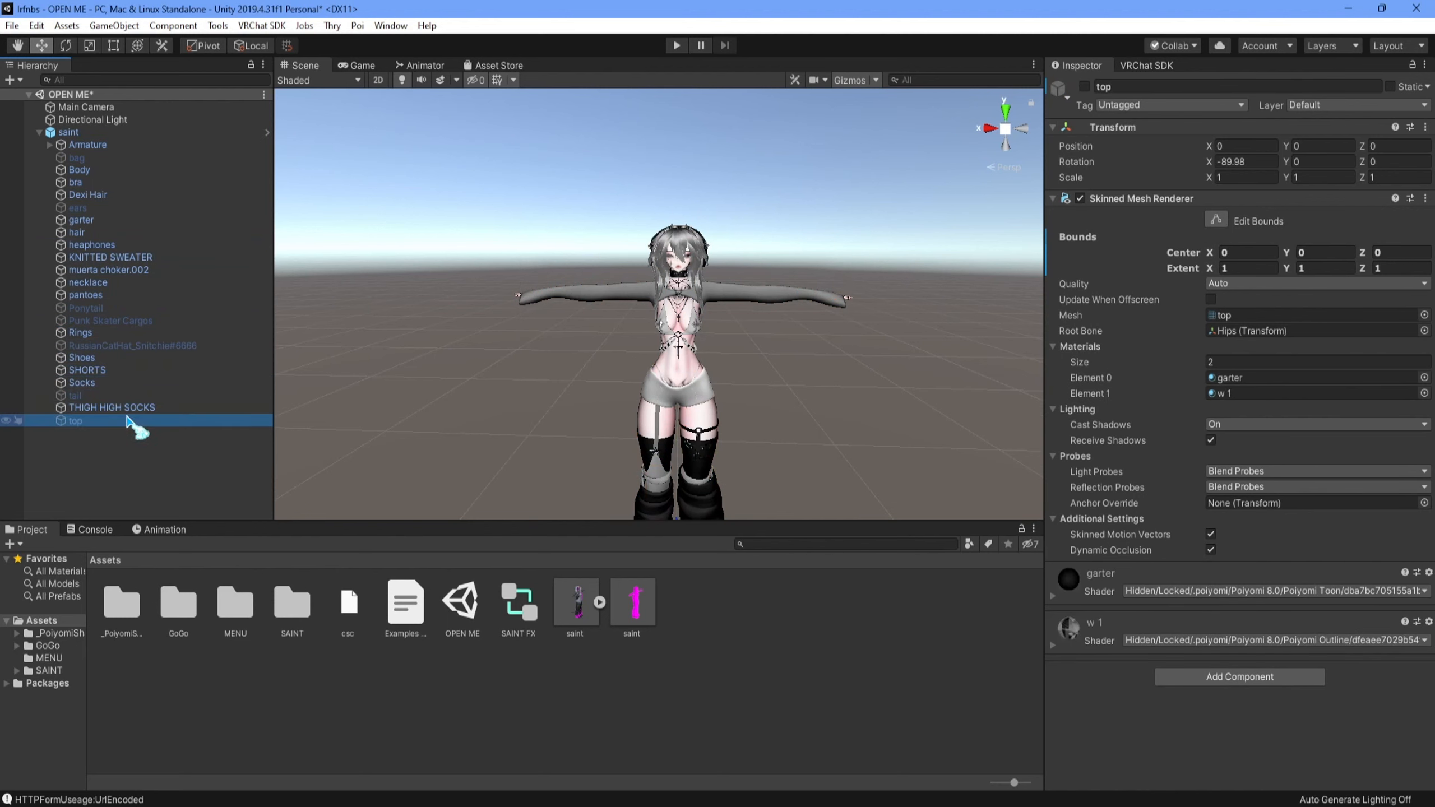
pyautogui.click(77, 158)
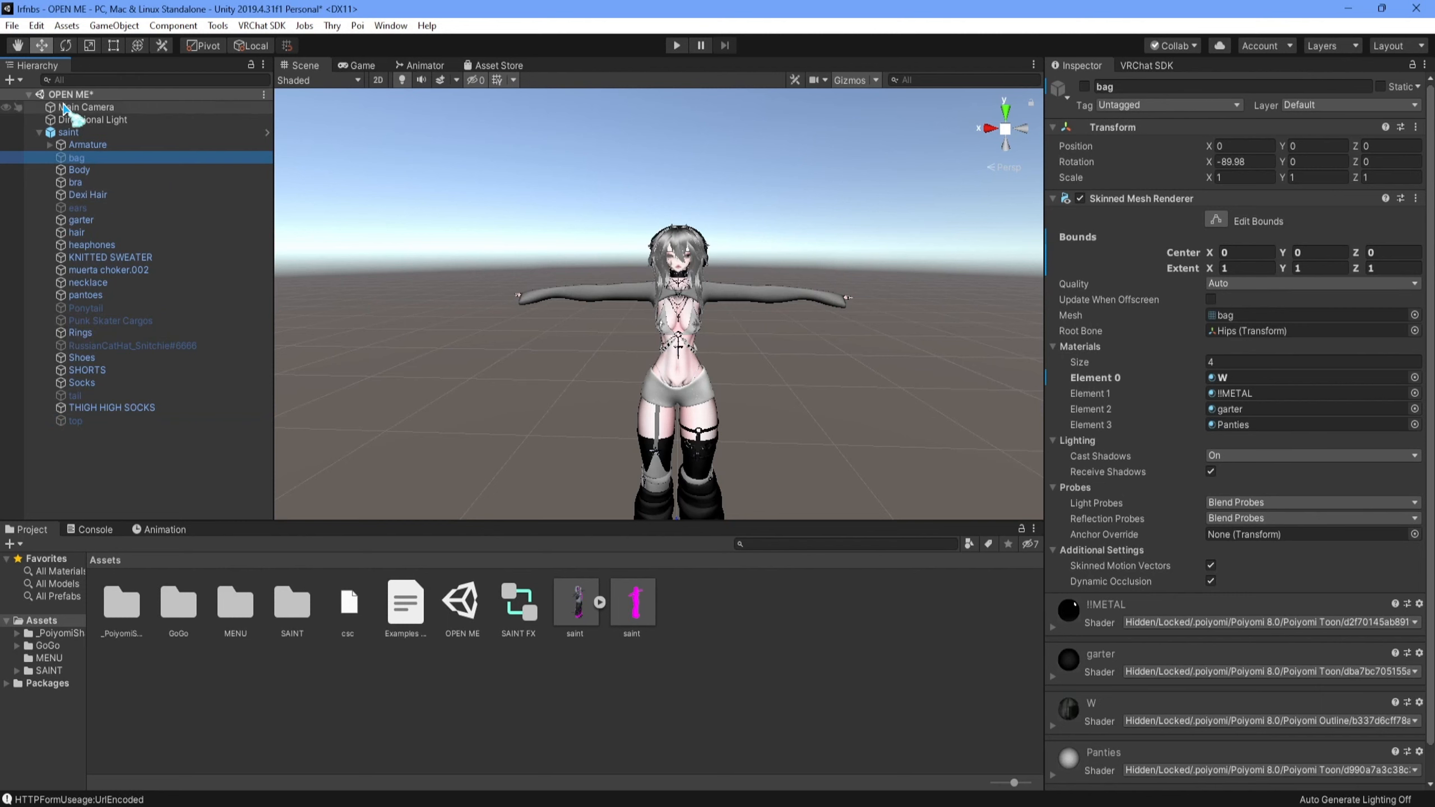
pyautogui.click(74, 133)
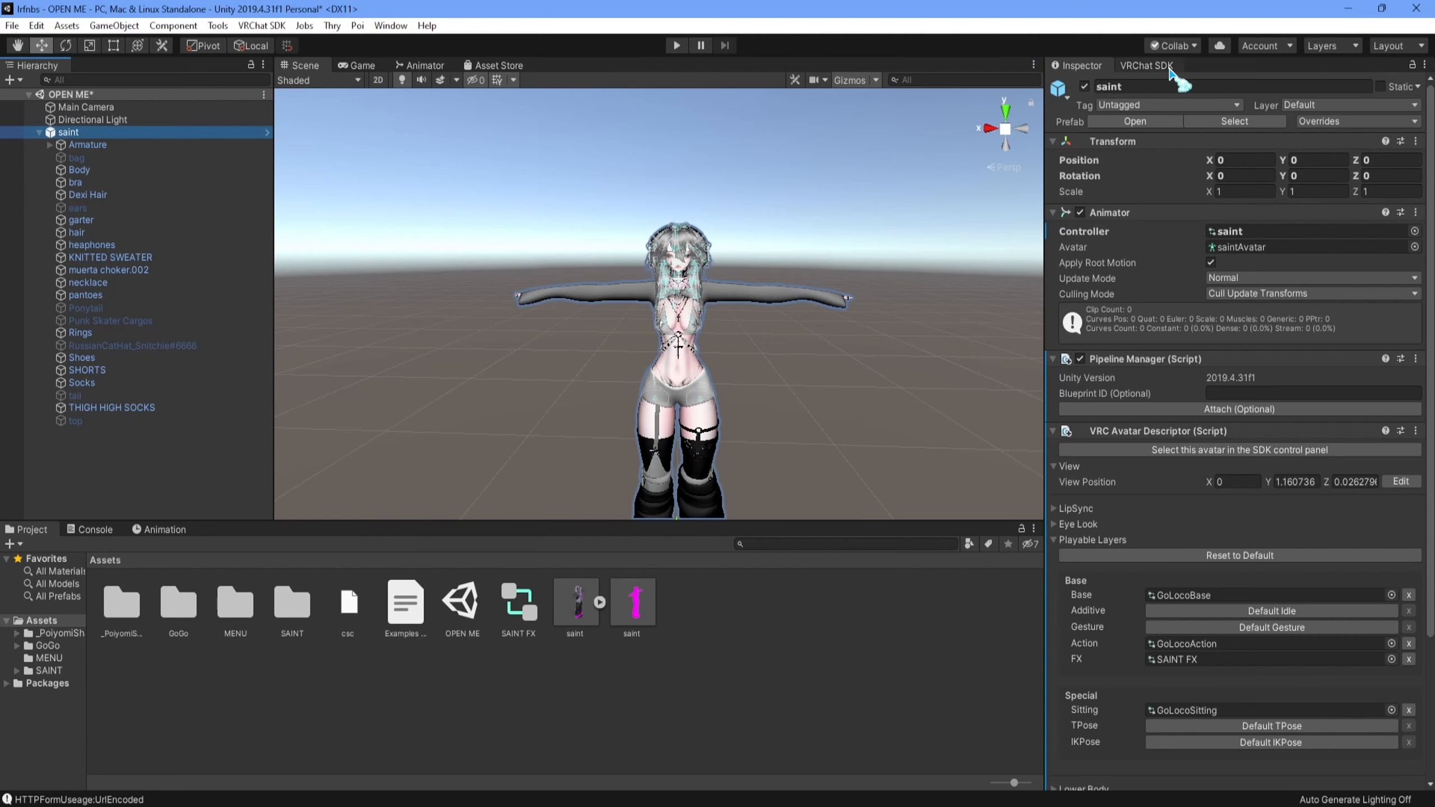
# - Add a 3D plane to the scene at root level, outside the saint avatar
pyautogui.click(780, 163)
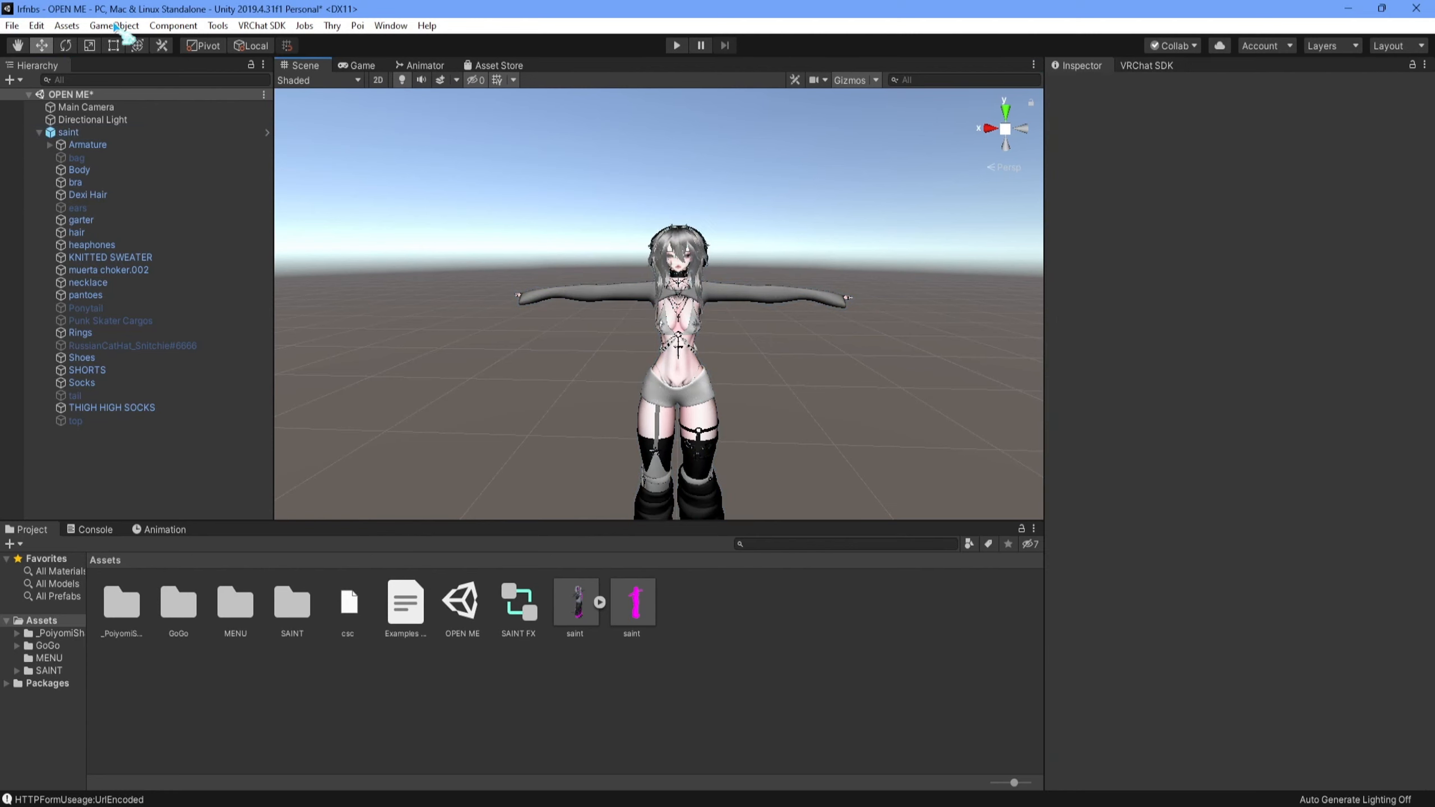
pyautogui.moveTo(484, 230); pyautogui.dragTo(707, 226, button='middle')
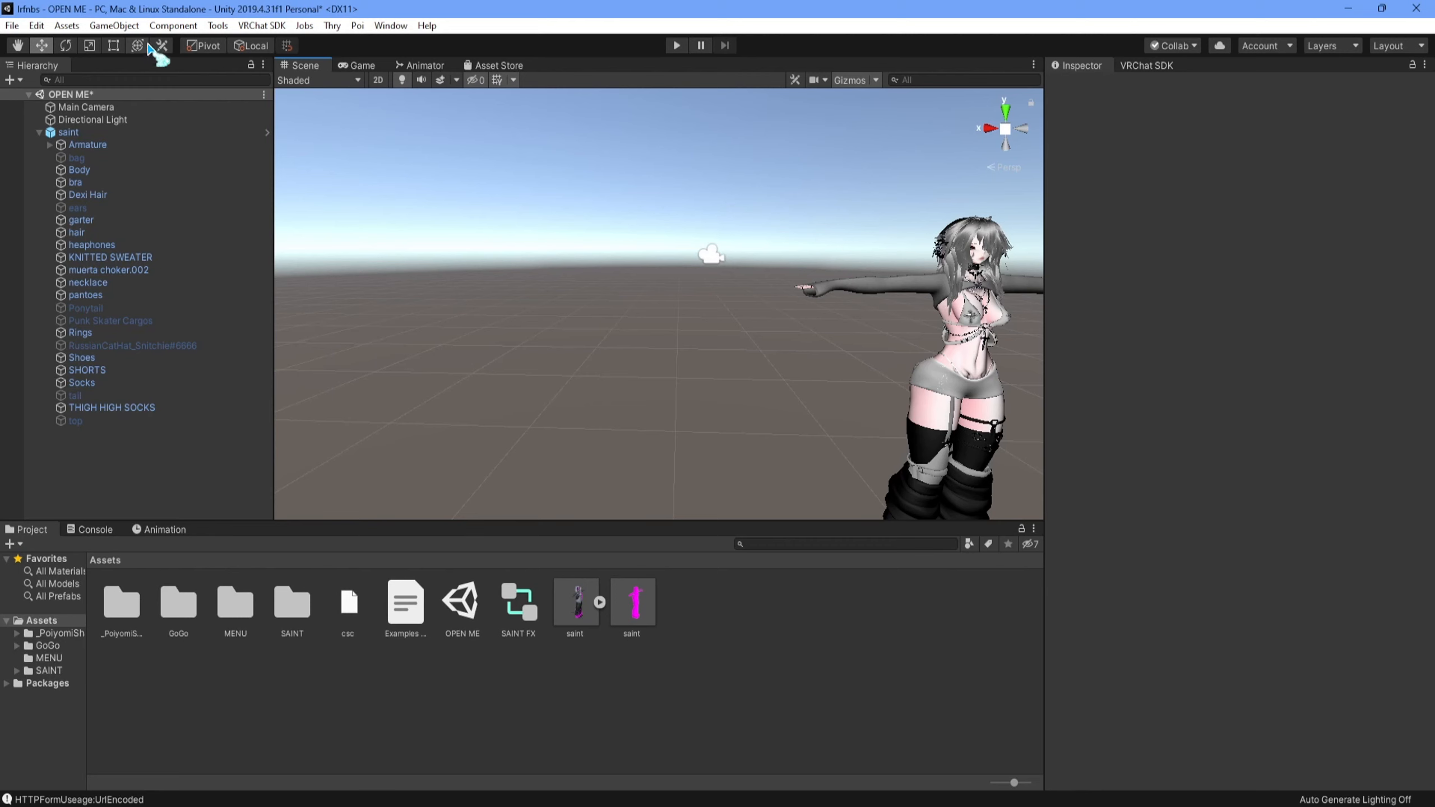
pyautogui.click(127, 27)
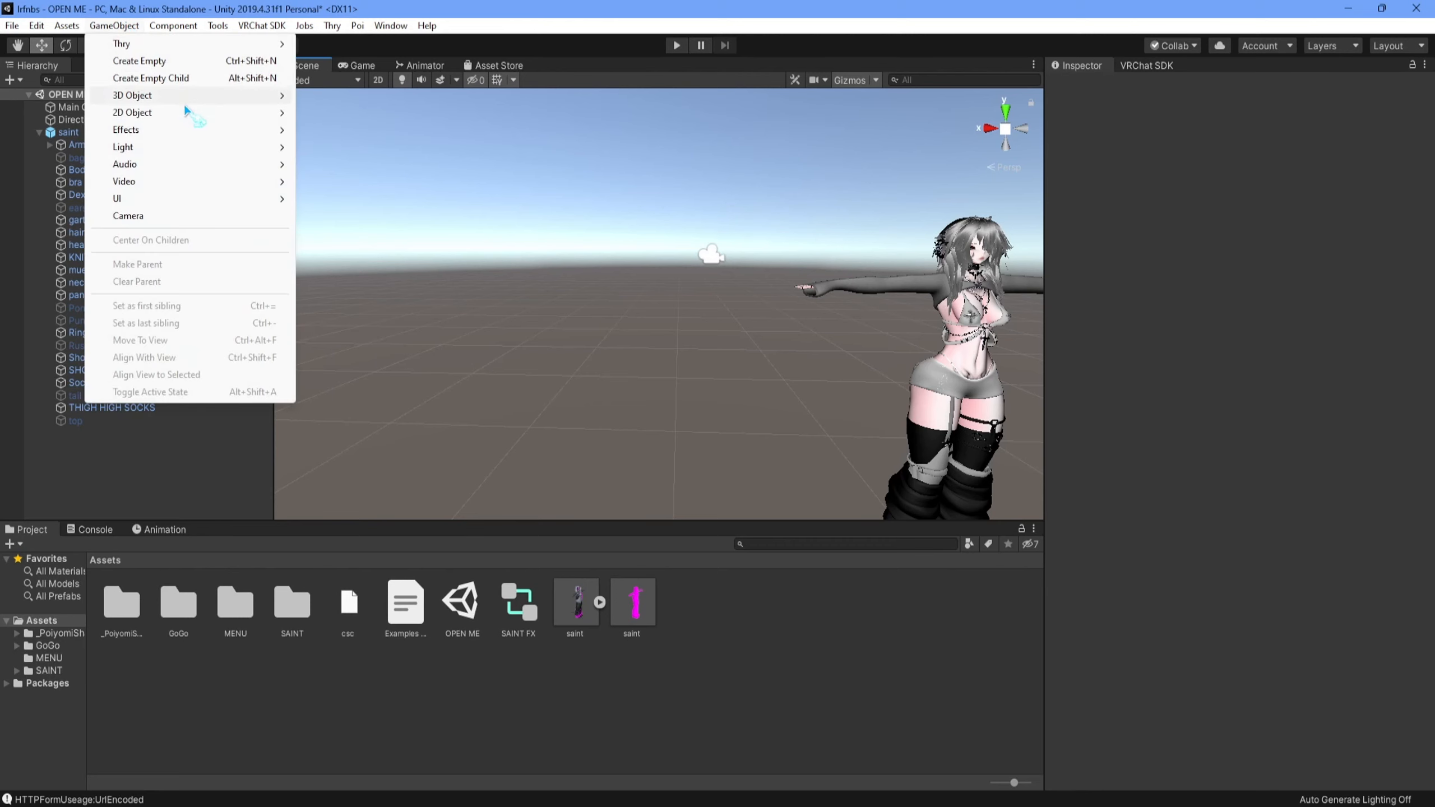
pyautogui.moveTo(195, 93)
pyautogui.click(388, 163)
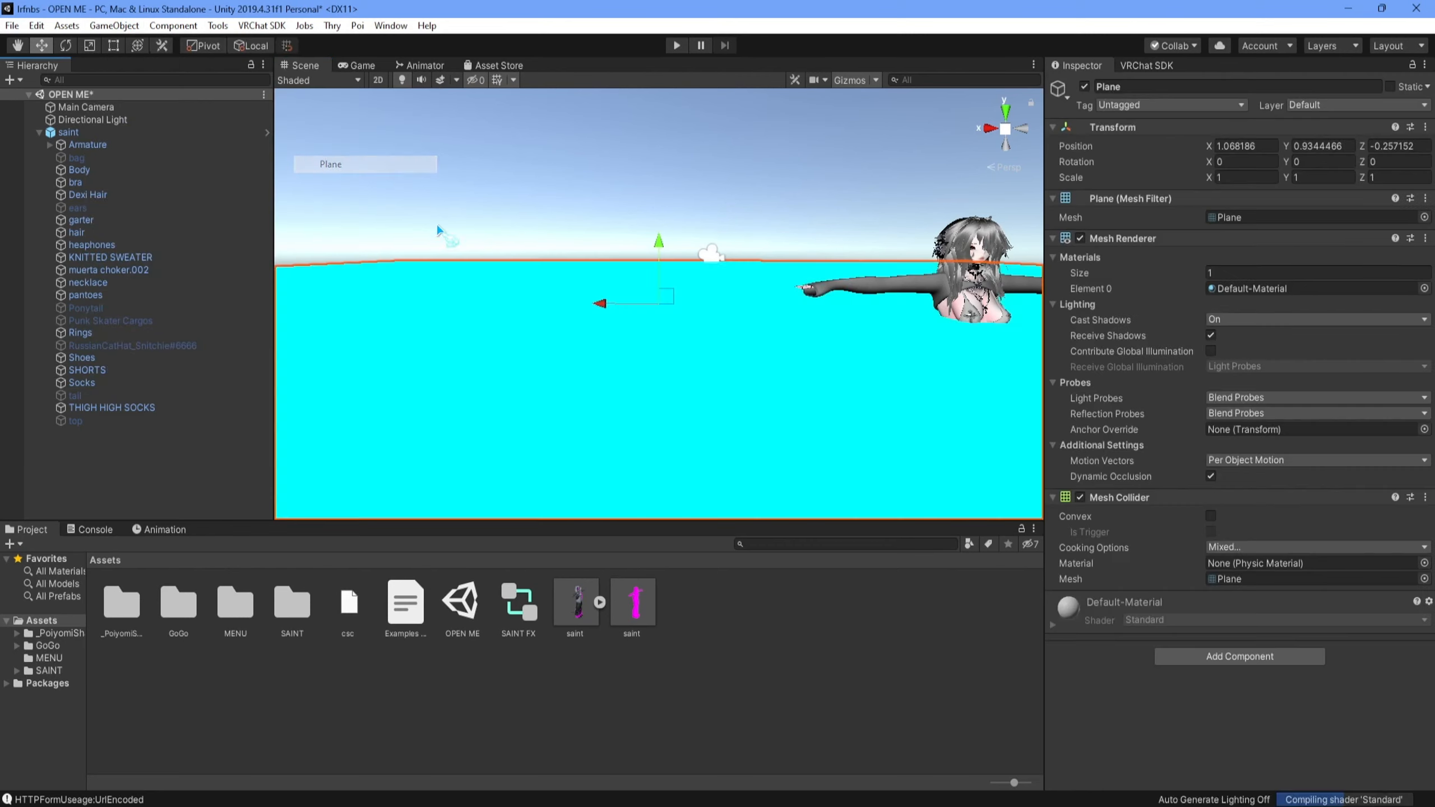
# - Rotate the plane 90 degrees about X and scale it down uniformly to about 0.094
pyautogui.click(1239, 162)
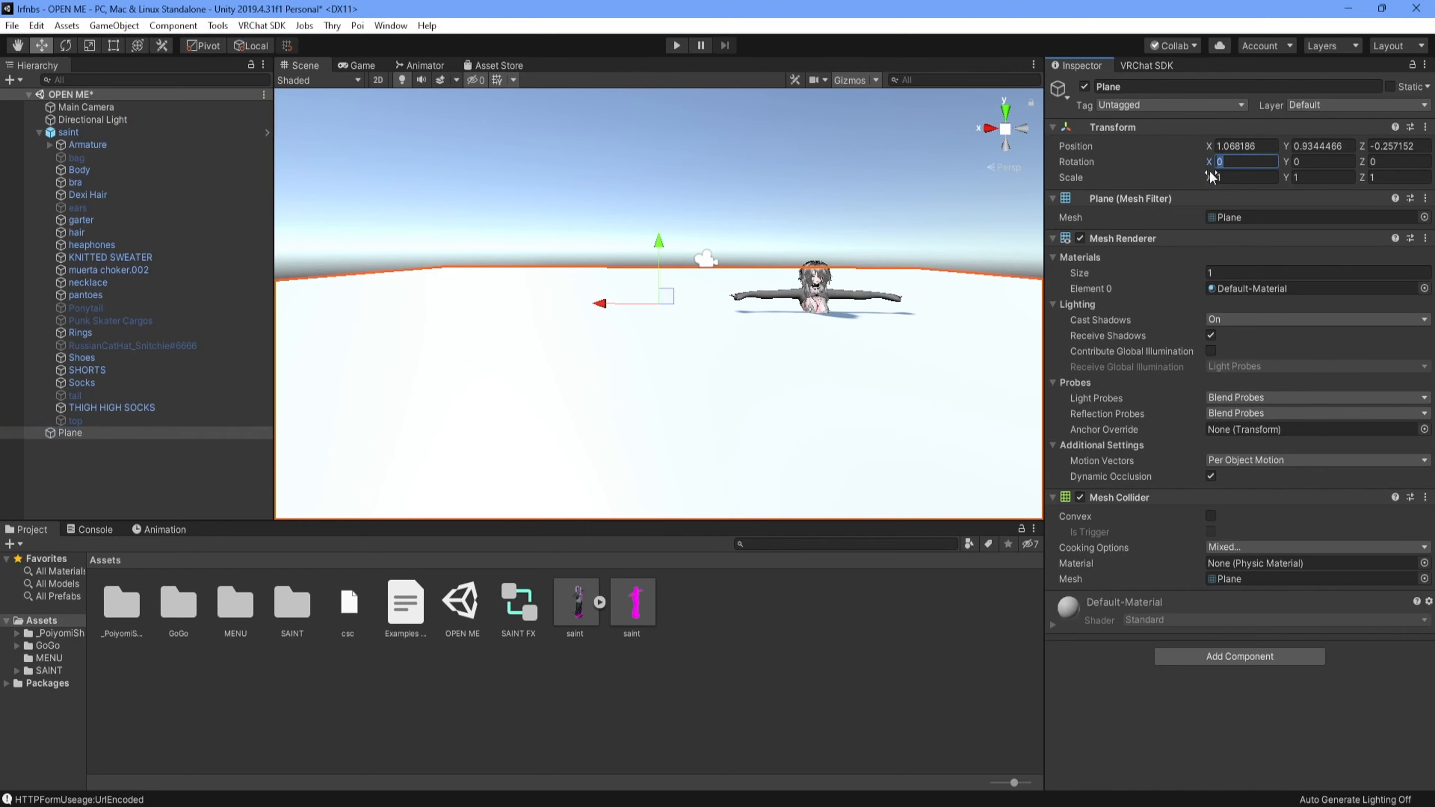
pyautogui.write('90')
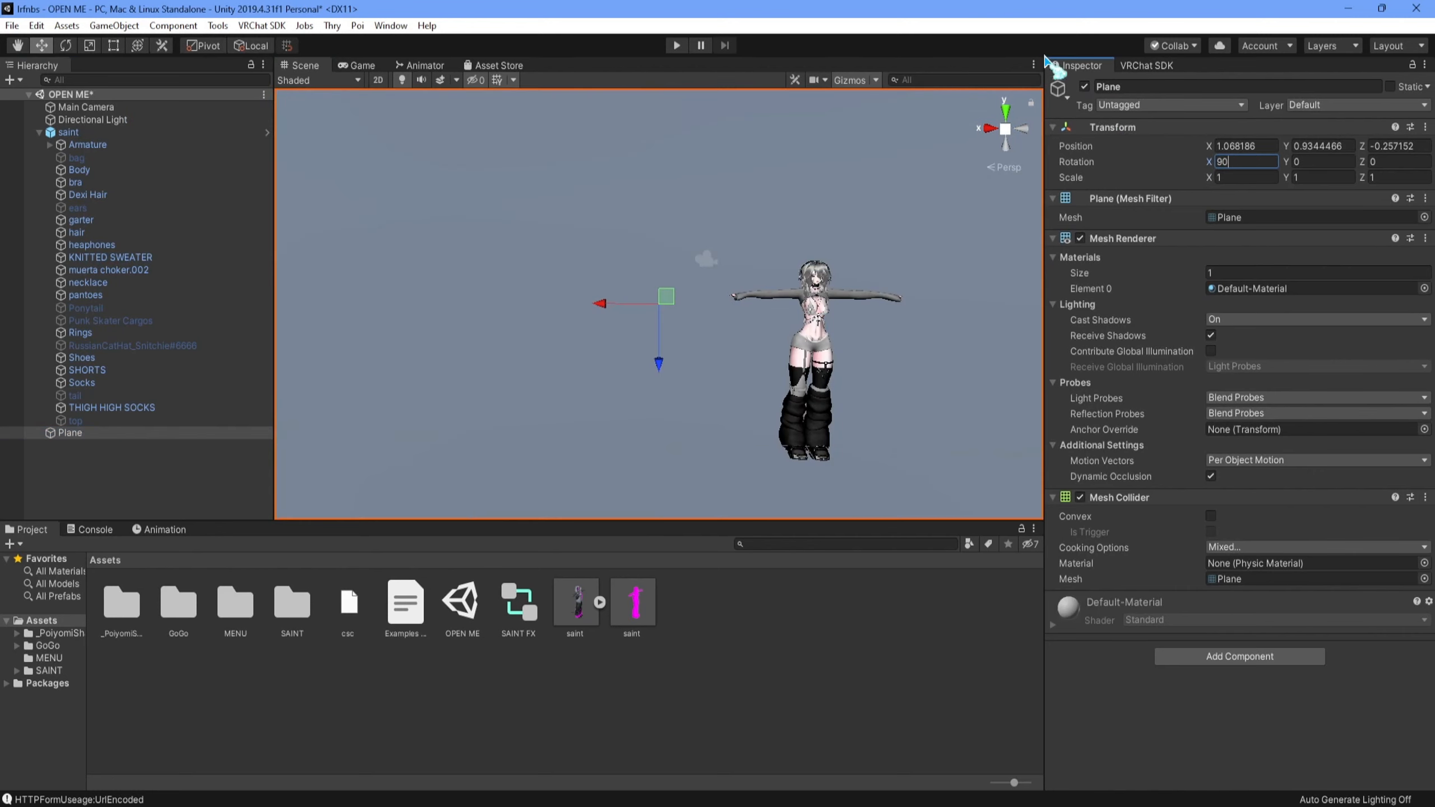
pyautogui.click(89, 46)
pyautogui.moveTo(644, 295)
pyautogui.mouseDown()
pyautogui.moveTo(672, 309)
pyautogui.moveTo(699, 362)
pyautogui.moveTo(710, 280)
pyautogui.moveTo(654, 320)
pyautogui.mouseUp()
# - Move the plane along Z to about 0.922, so that it stands upright beside the avatar
pyautogui.click(46, 49)
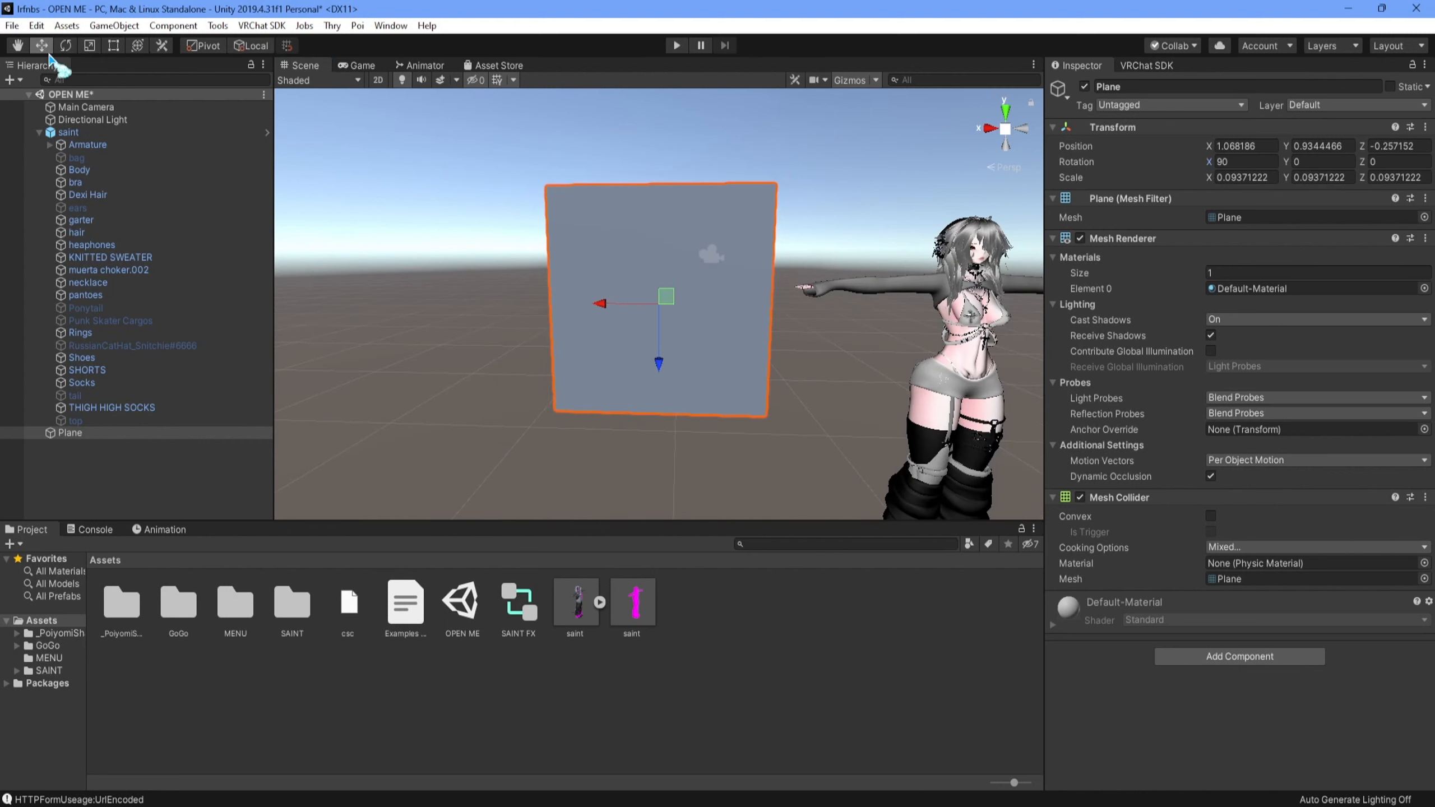
pyautogui.moveTo(543, 292); pyautogui.dragTo(395, 334, button='right')
pyautogui.scroll(-3, 639, 308)
pyautogui.moveTo(638, 308); pyautogui.dragTo(531, 343, button='middle')
pyautogui.scroll(-5, 632, 329)
pyautogui.moveTo(651, 318); pyautogui.dragTo(615, 361)
pyautogui.scroll(4, 666, 355)
pyautogui.moveTo(692, 355); pyautogui.dragTo(810, 342, button='right')
pyautogui.moveTo(624, 397); pyautogui.dragTo(780, 226, button='middle')
pyautogui.moveTo(780, 226); pyautogui.dragTo(732, 212, button='right')
pyautogui.moveTo(732, 212); pyautogui.dragTo(780, 367, button='middle')
pyautogui.moveTo(779, 367); pyautogui.dragTo(831, 330, button='right')
pyautogui.moveTo(791, 430); pyautogui.dragTo(823, 311, button='middle')
pyautogui.scroll(-4, 822, 311)
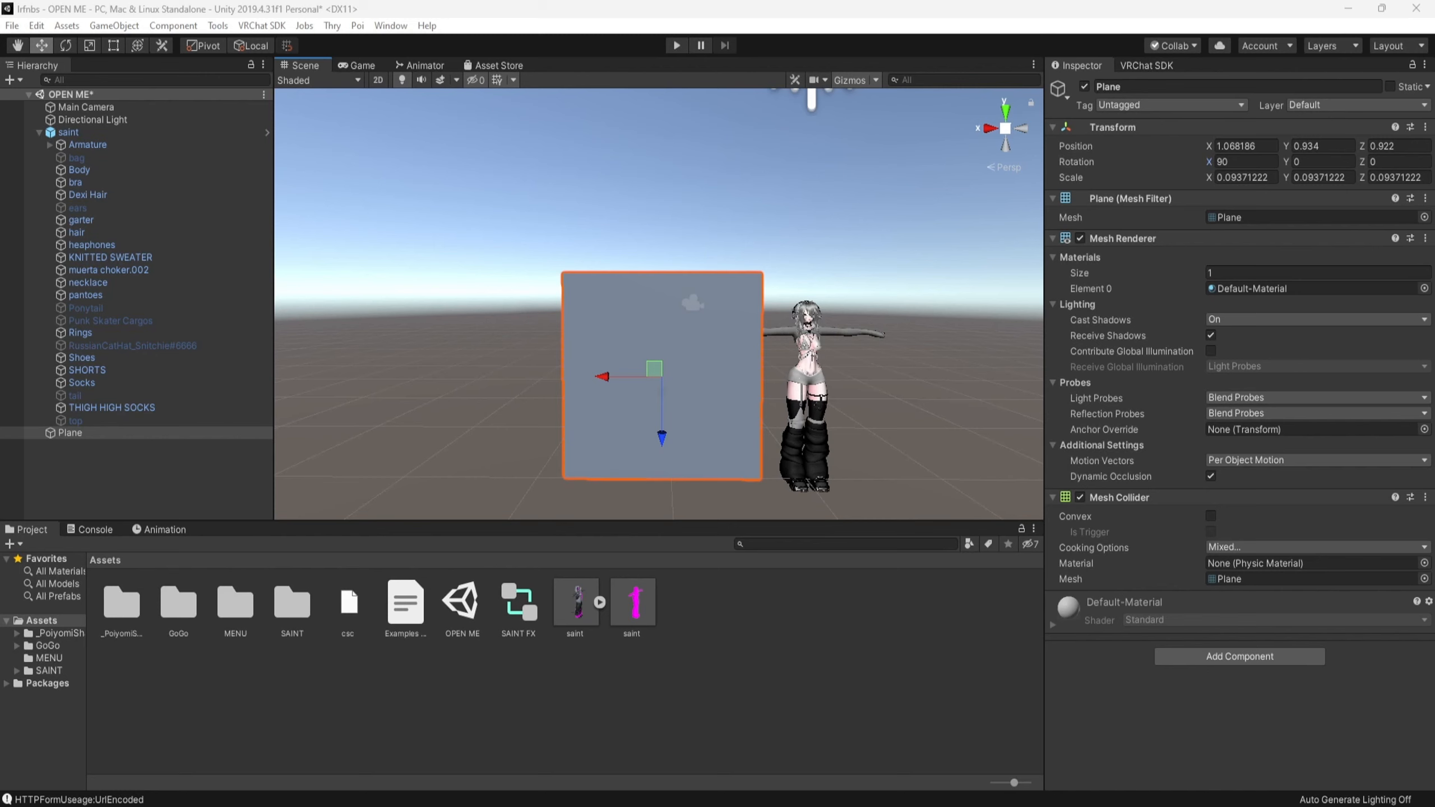
# - Apply the black-and-white artwork image to the plane and set its material's shader to .poiyomi/Poiyomi 8.0/Poiyomi Toon
pyautogui.moveTo(348, 603); pyautogui.dragTo(730, 485)
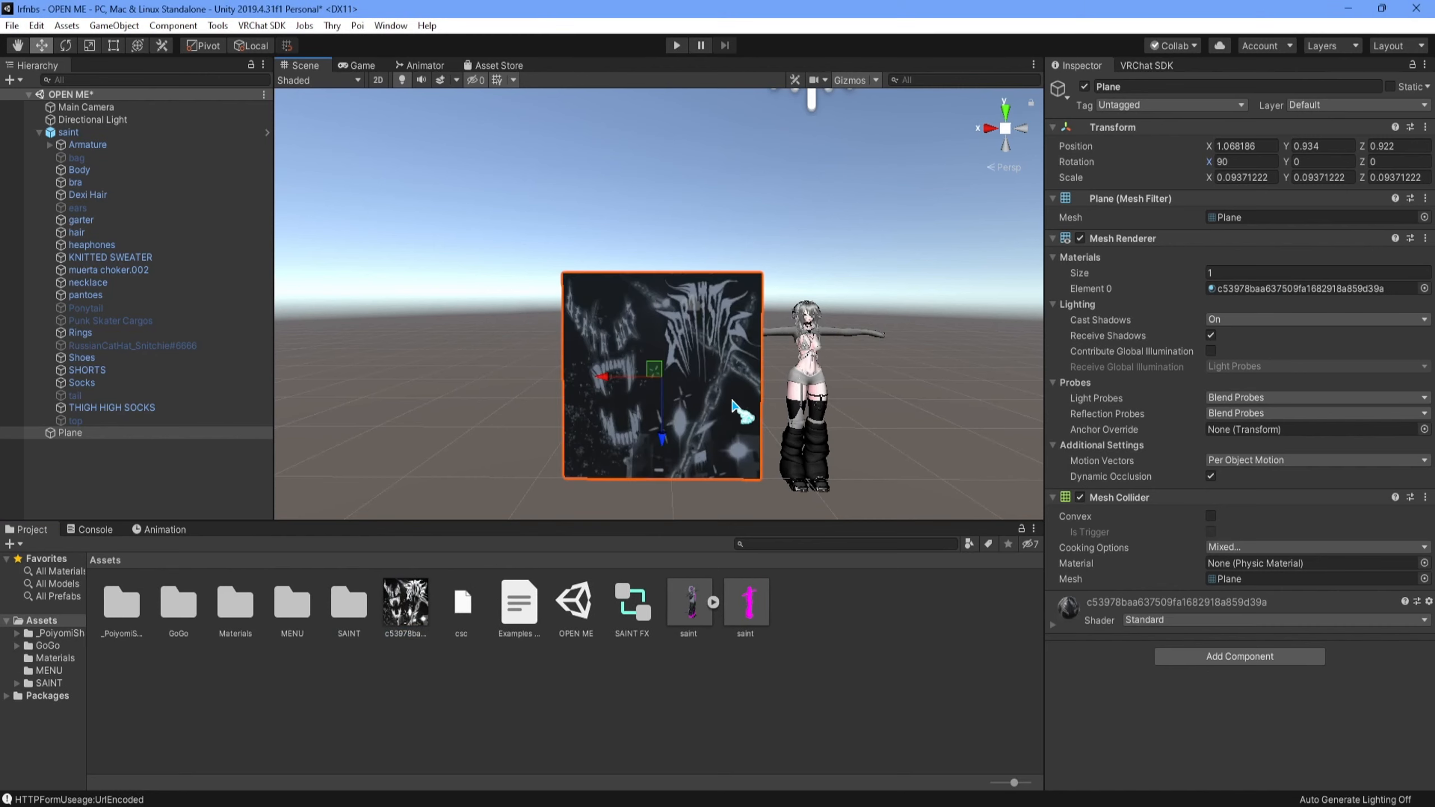
pyautogui.click(1266, 619)
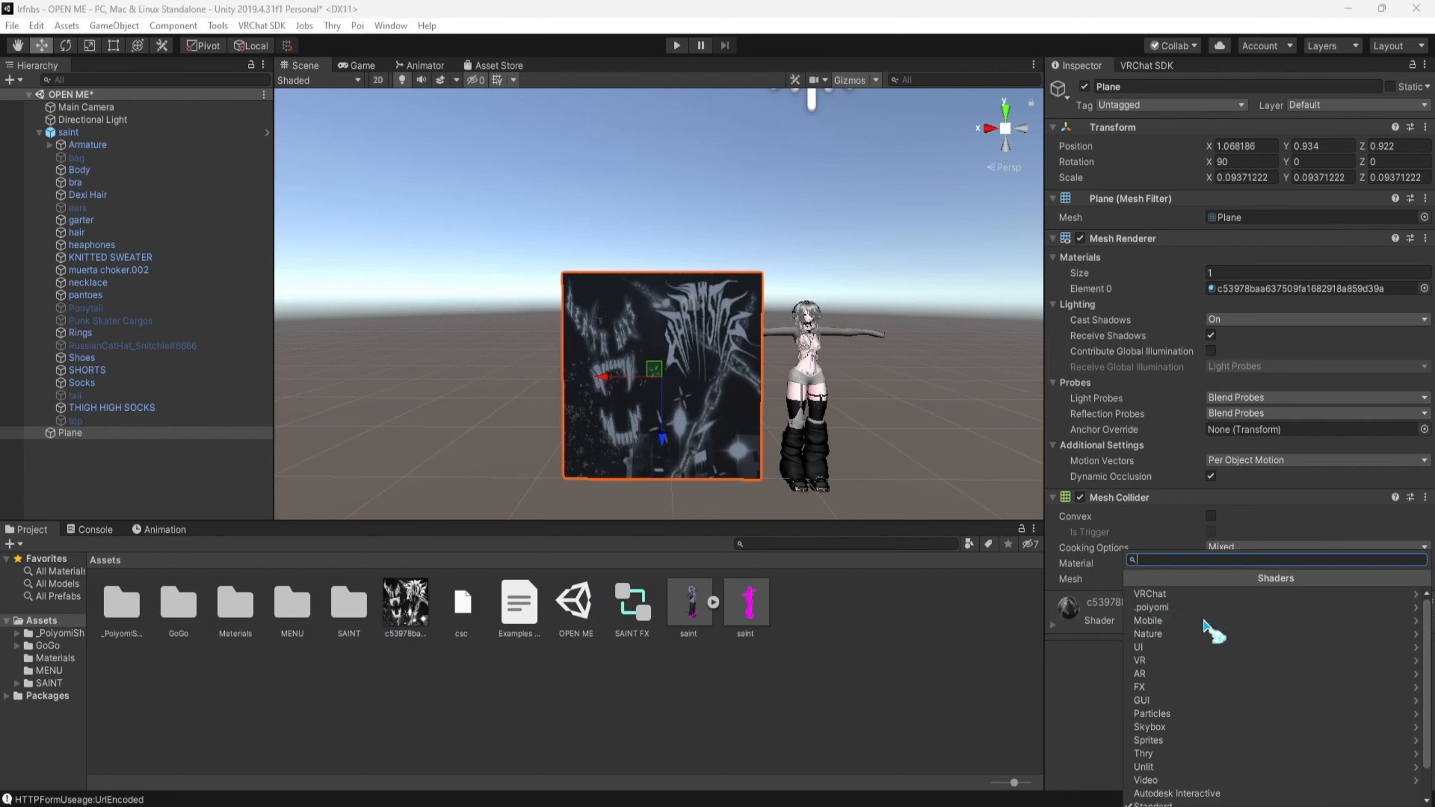
pyautogui.click(1235, 597)
pyautogui.click(1198, 595)
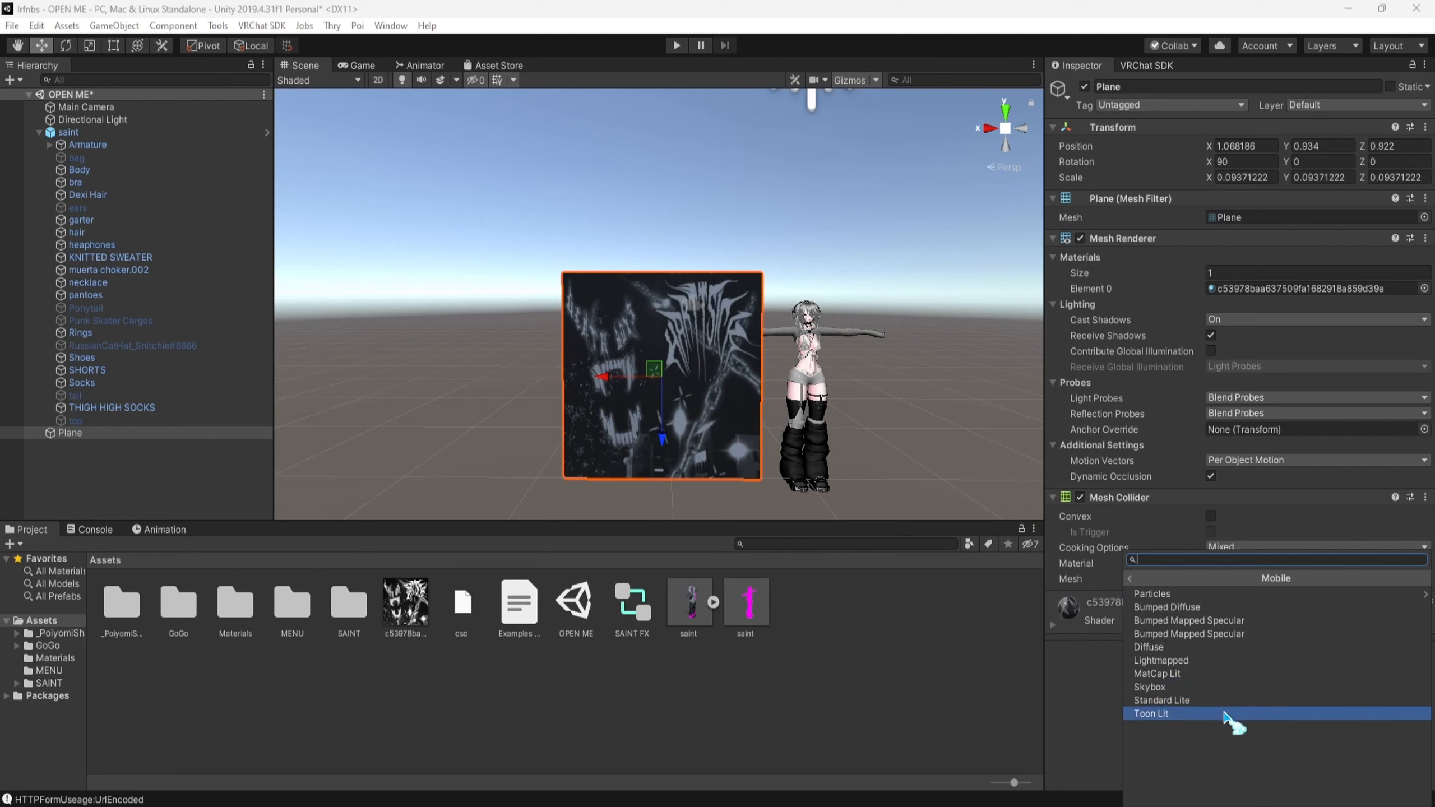
pyautogui.click(1132, 580)
pyautogui.click(1132, 580)
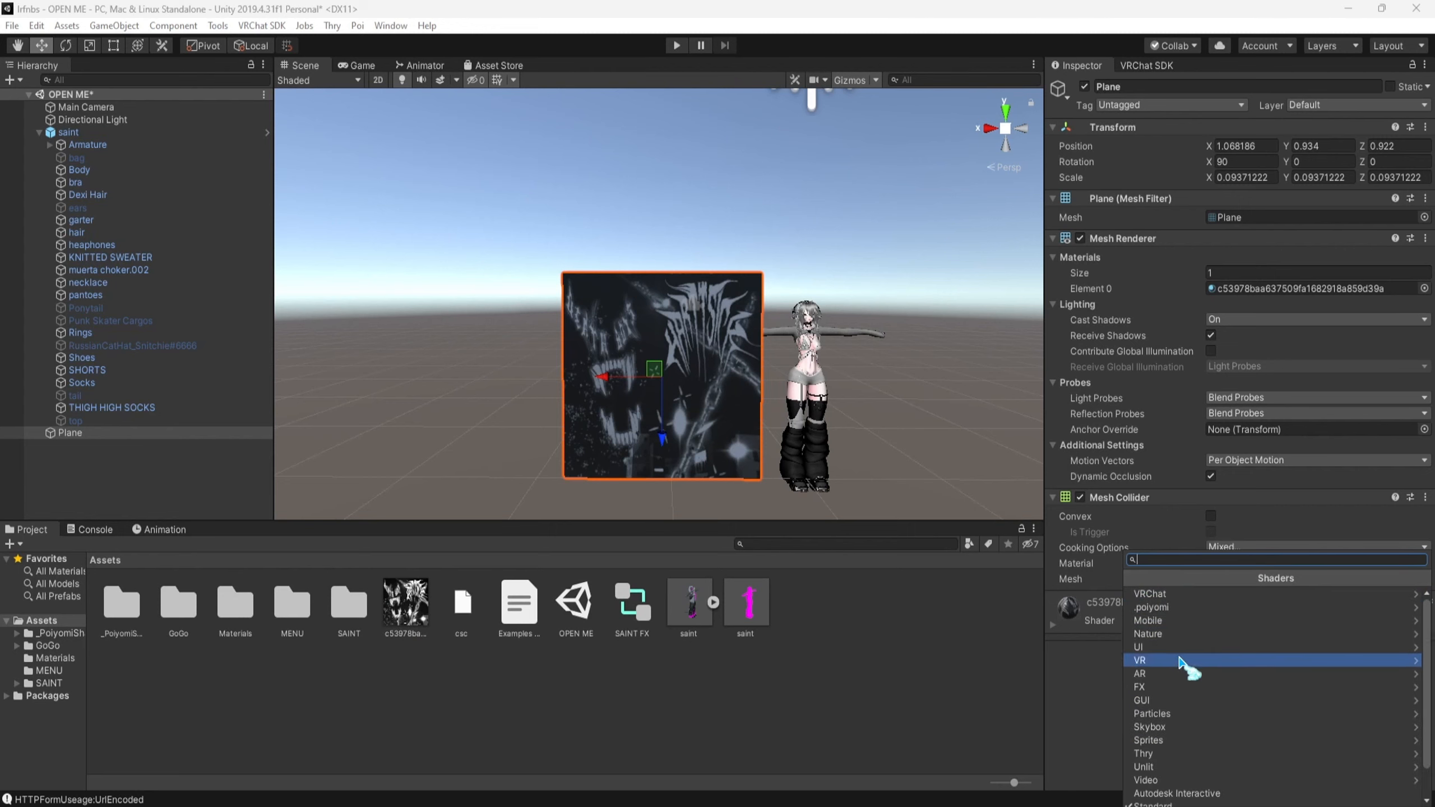
pyautogui.click(1185, 608)
pyautogui.click(1186, 607)
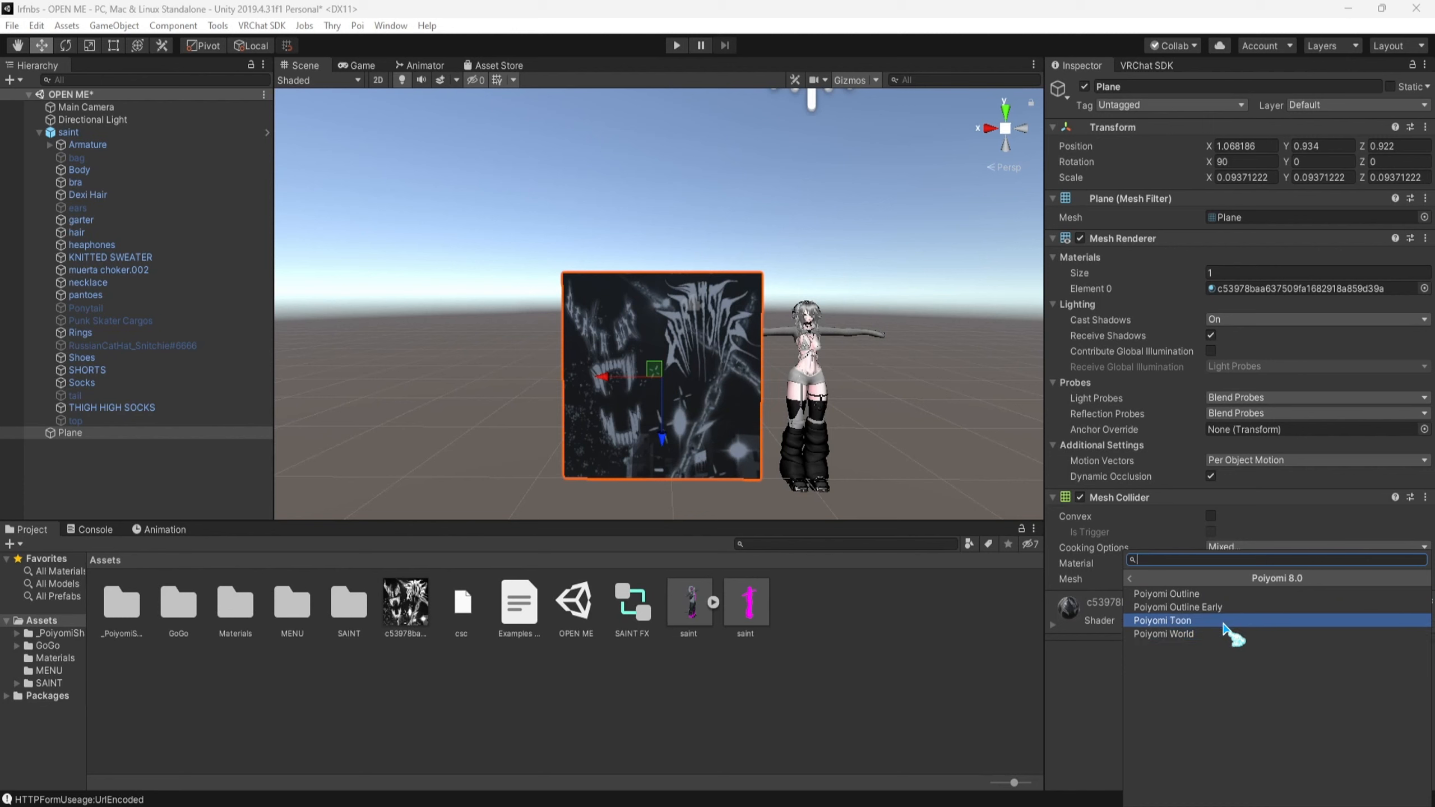
pyautogui.click(1310, 620)
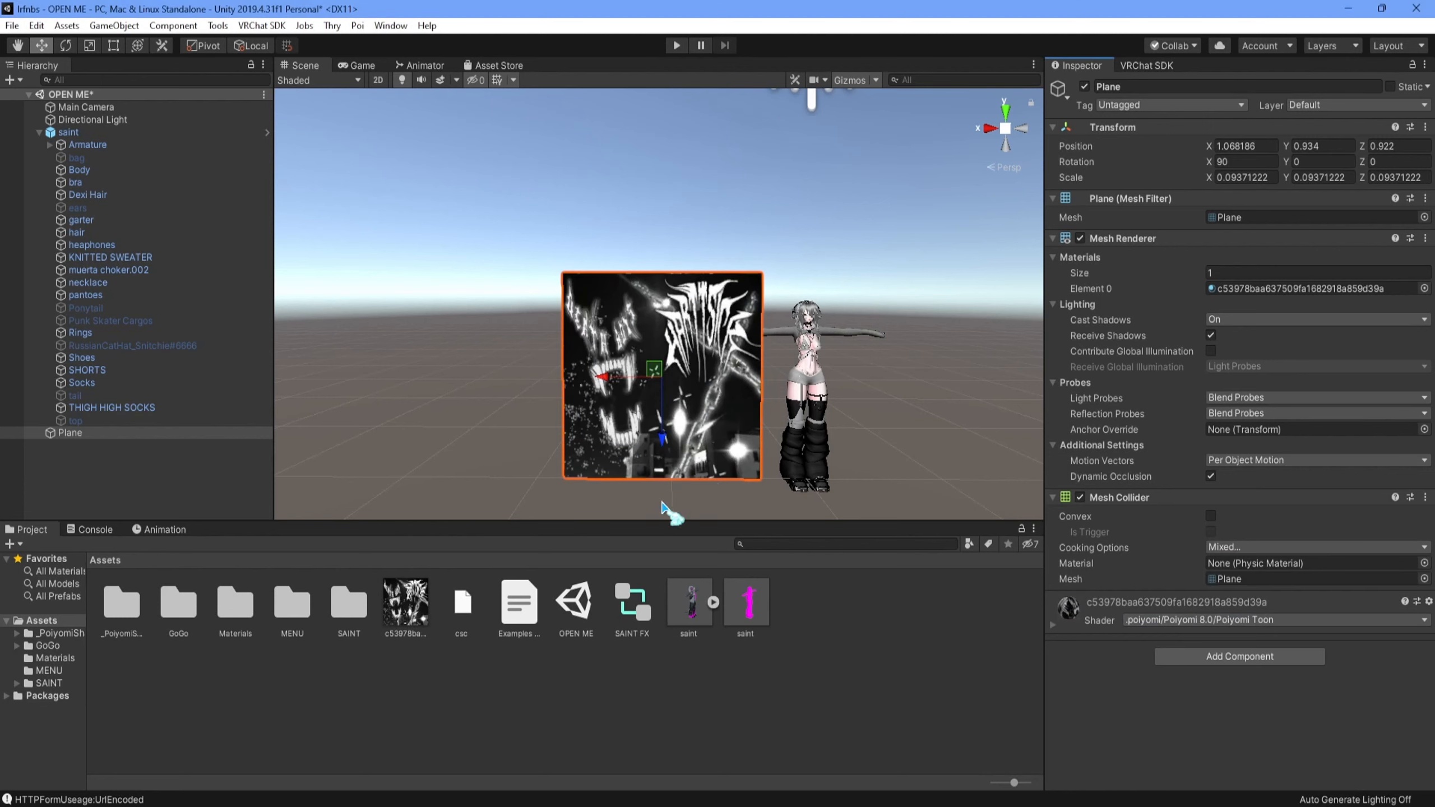
pyautogui.click(838, 225)
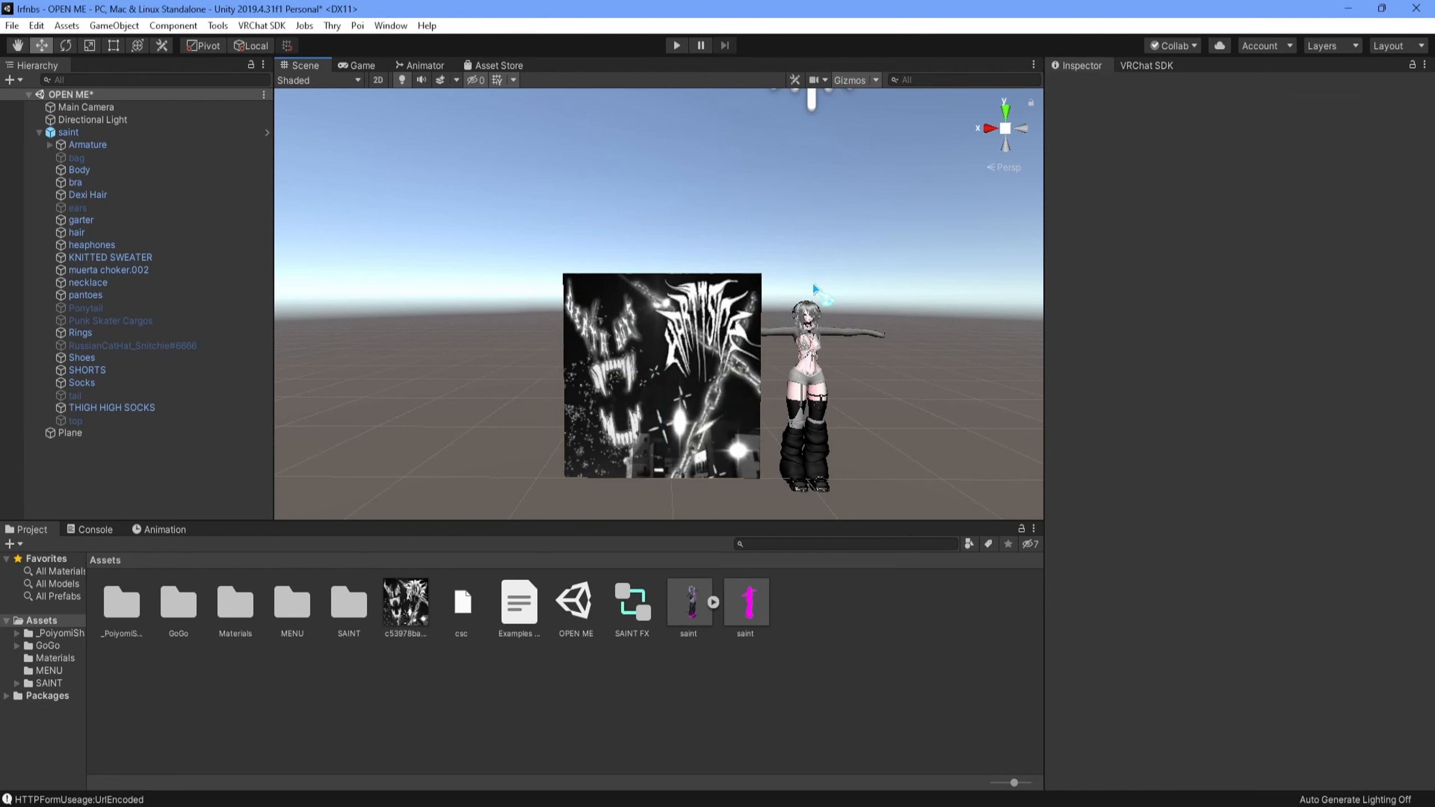
pyautogui.moveTo(815, 288); pyautogui.dragTo(760, 266, button='middle')
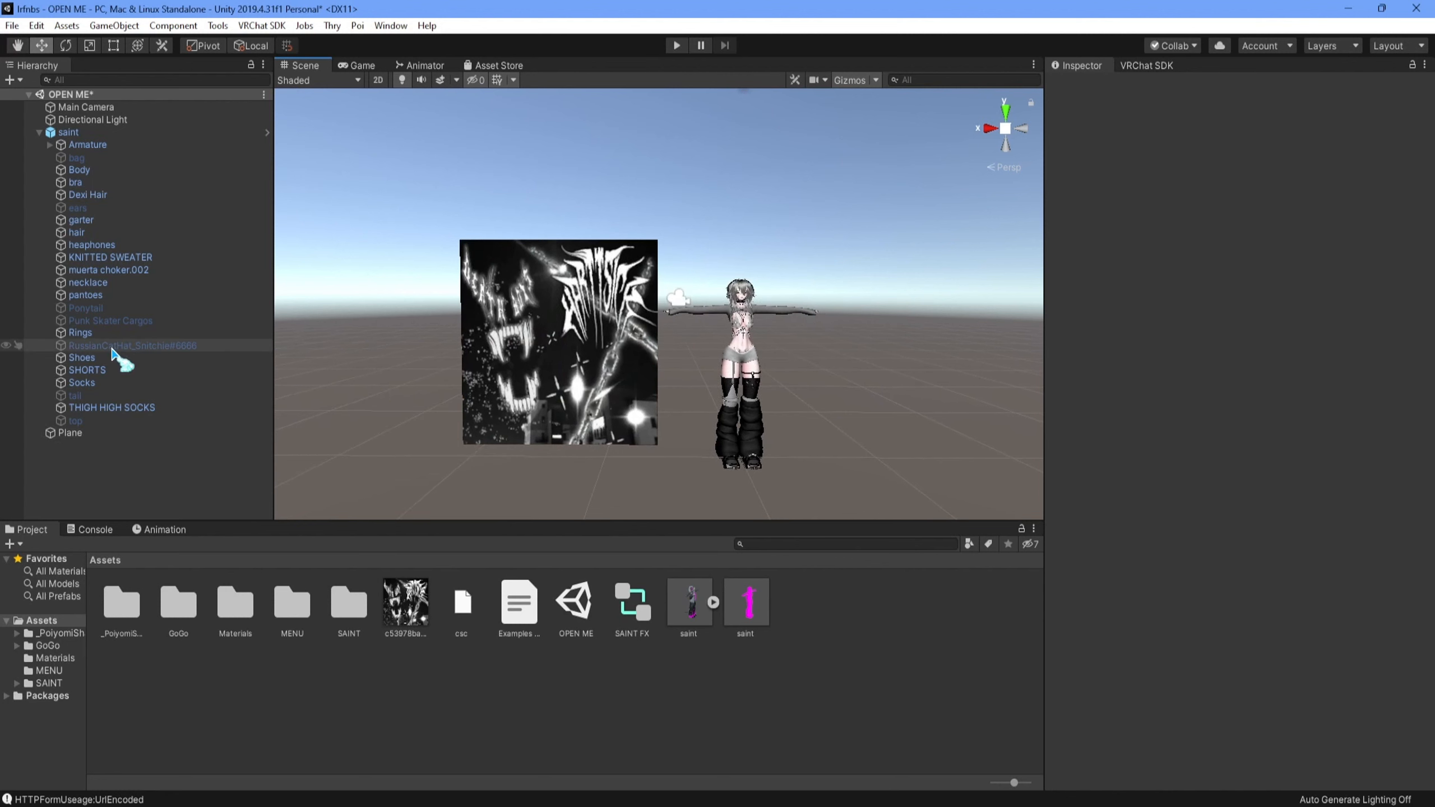
# - Build and publish the saint avatar for Windows, accepting the automatic anchor override settings for its renderers
pyautogui.click(68, 132)
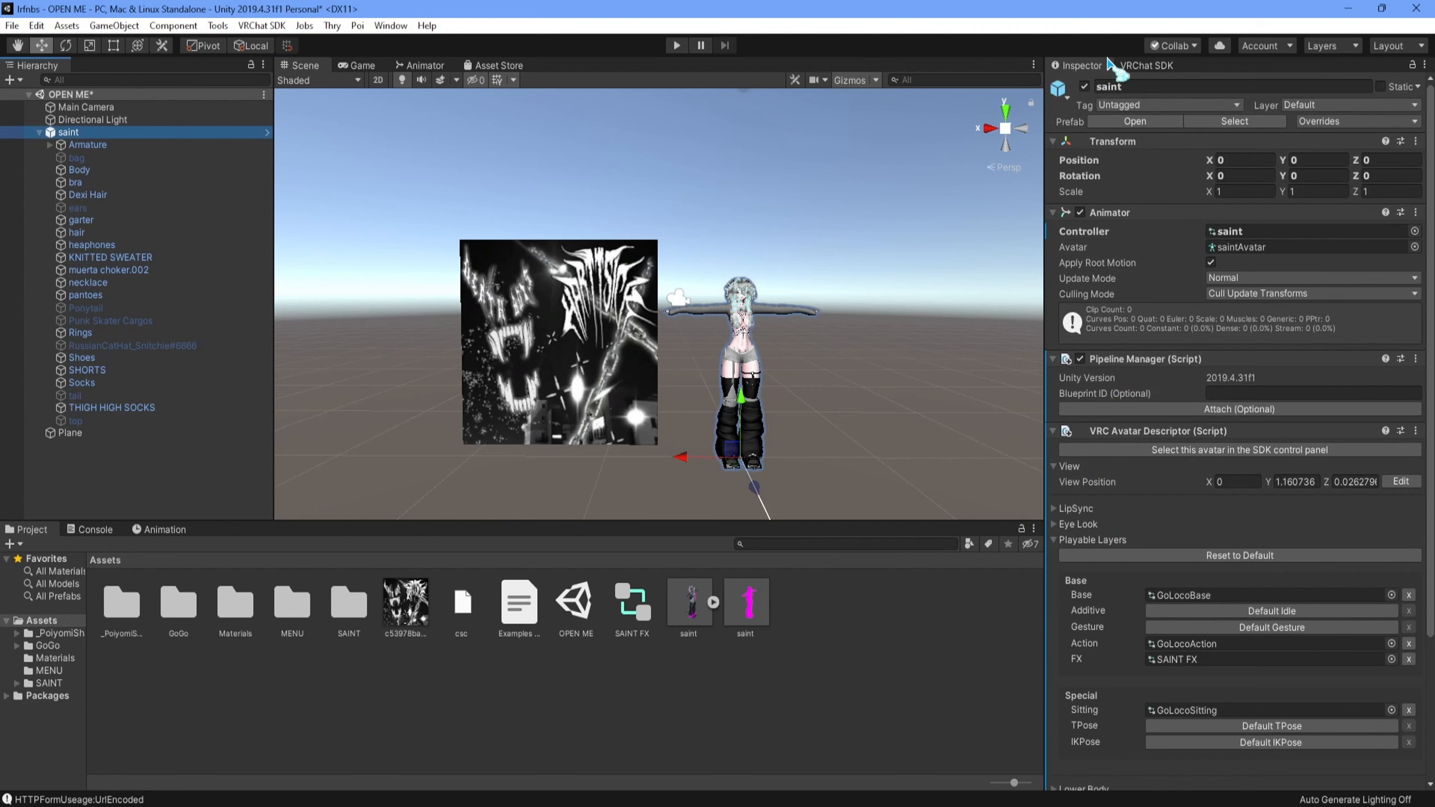
pyautogui.click(1146, 65)
pyautogui.click(1378, 730)
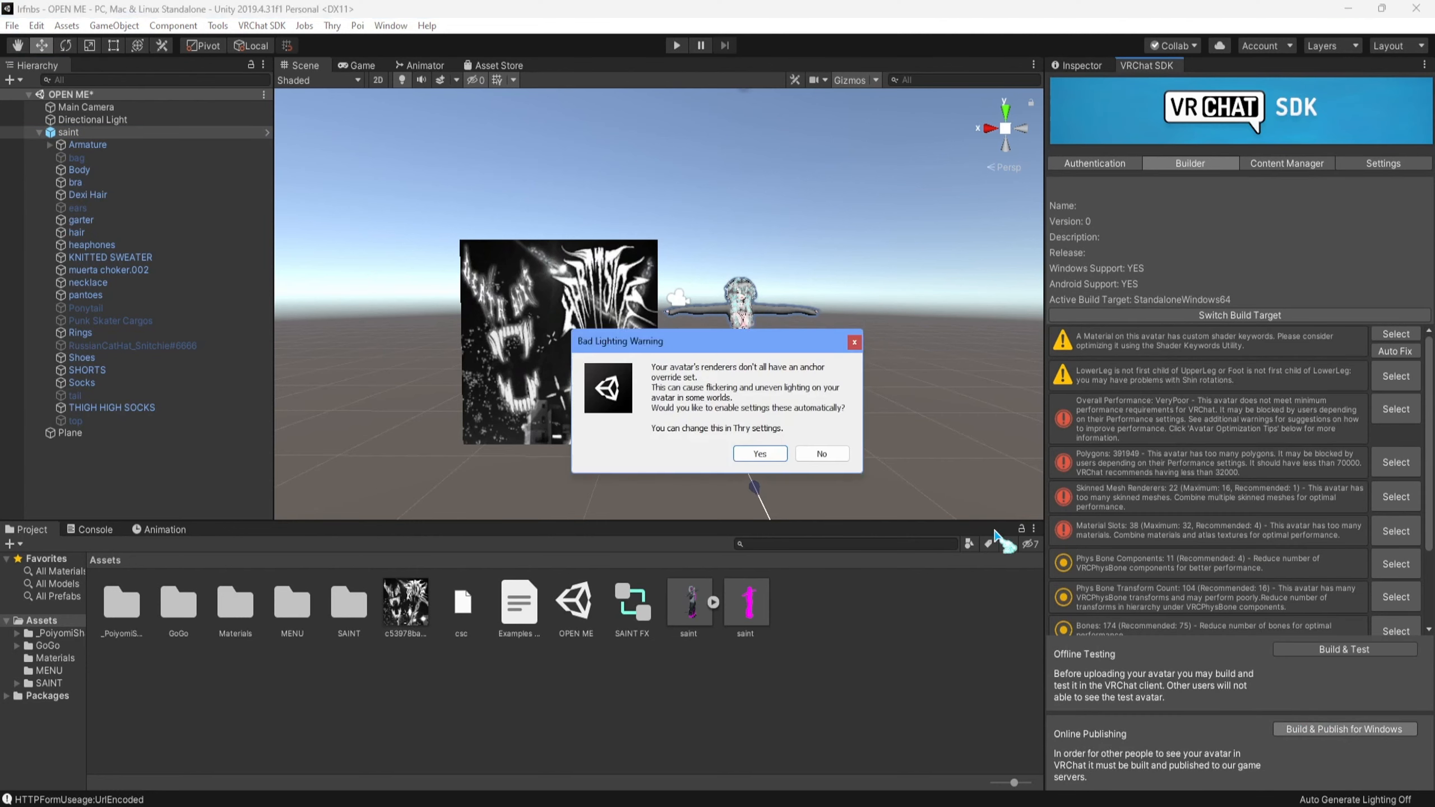
pyautogui.click(760, 452)
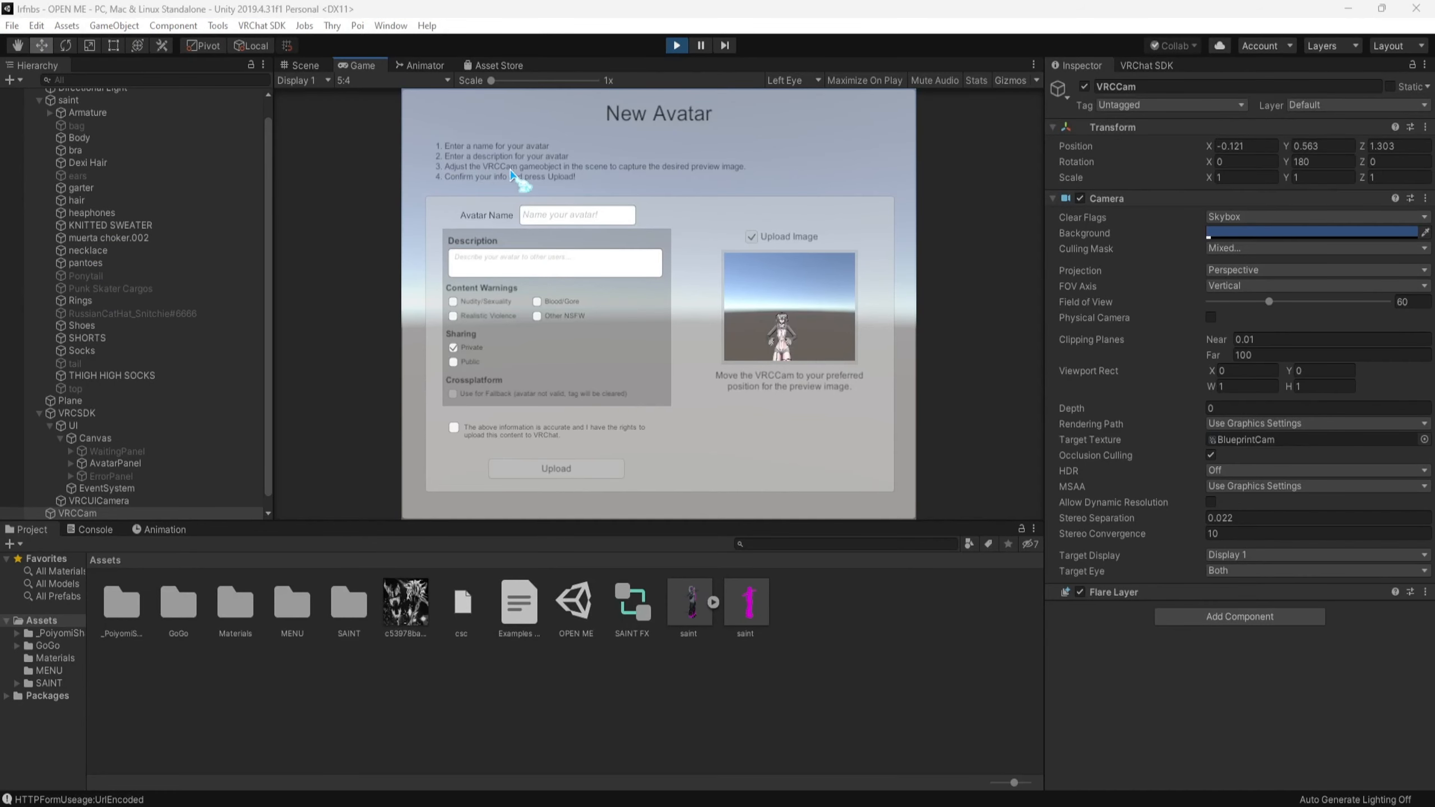
# - Position VRCCam in front of the artwork plane at about X 1.065, Y 0.962, Z 1.278 so the artwork fills the preview
pyautogui.click(301, 65)
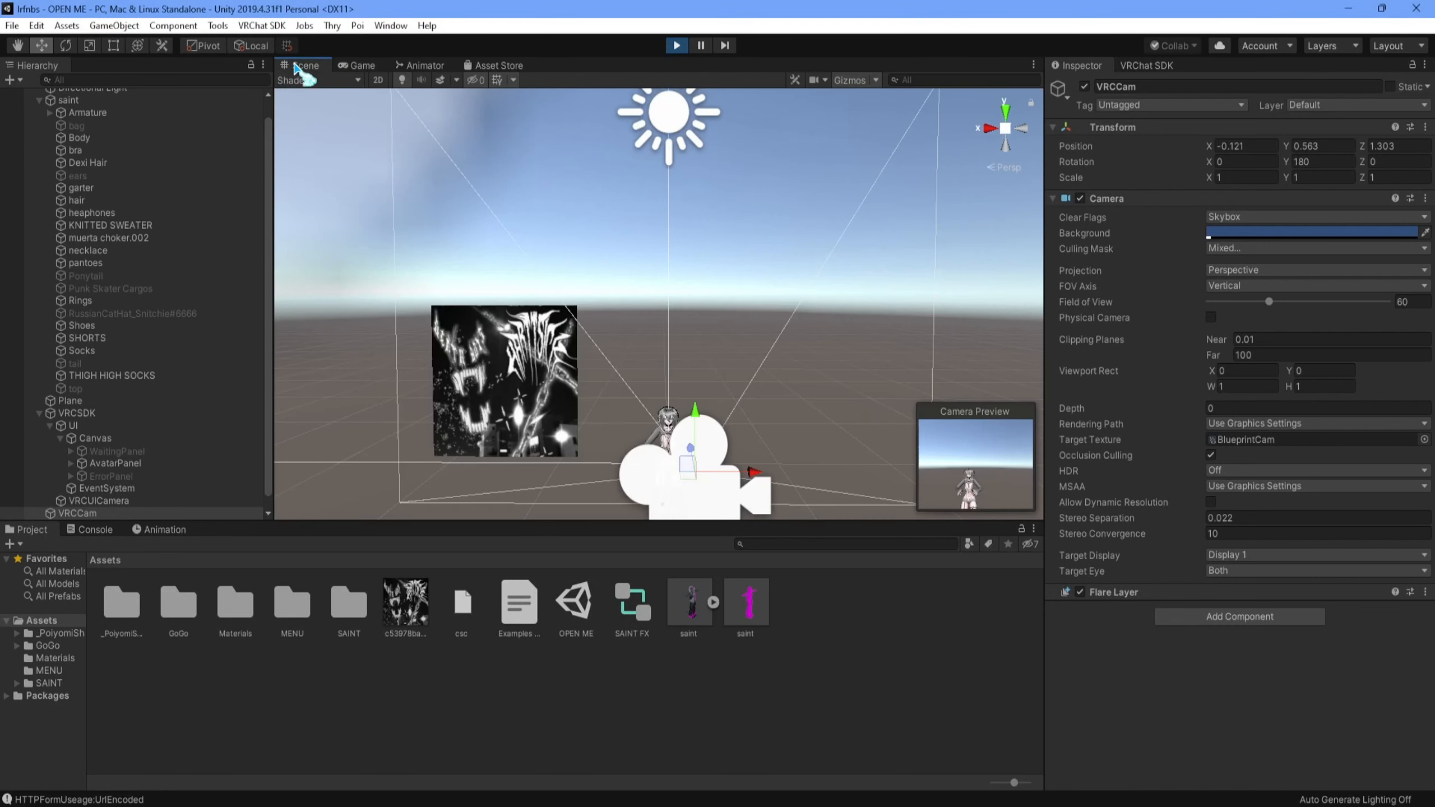
pyautogui.press('w')
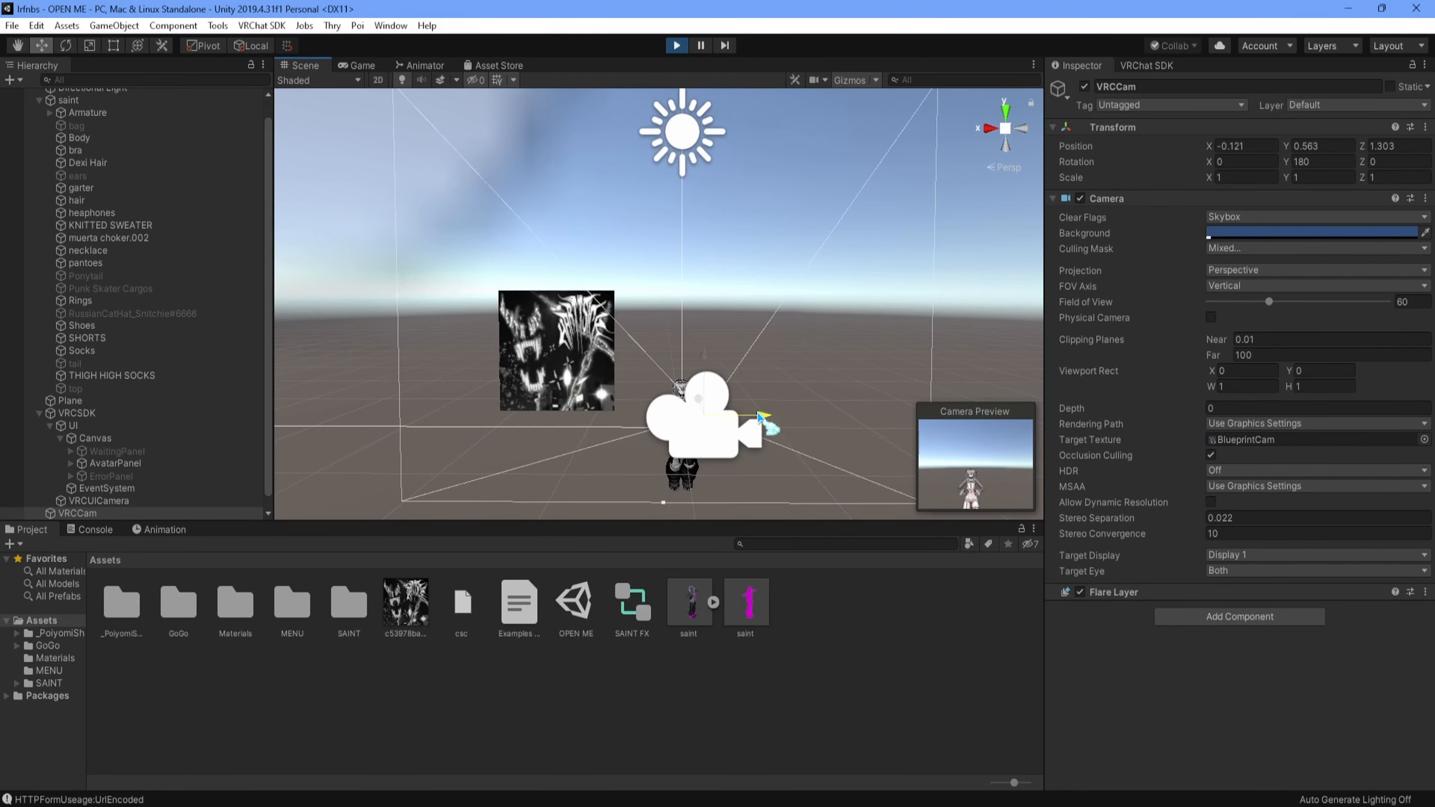
pyautogui.moveTo(751, 423); pyautogui.dragTo(573, 412)
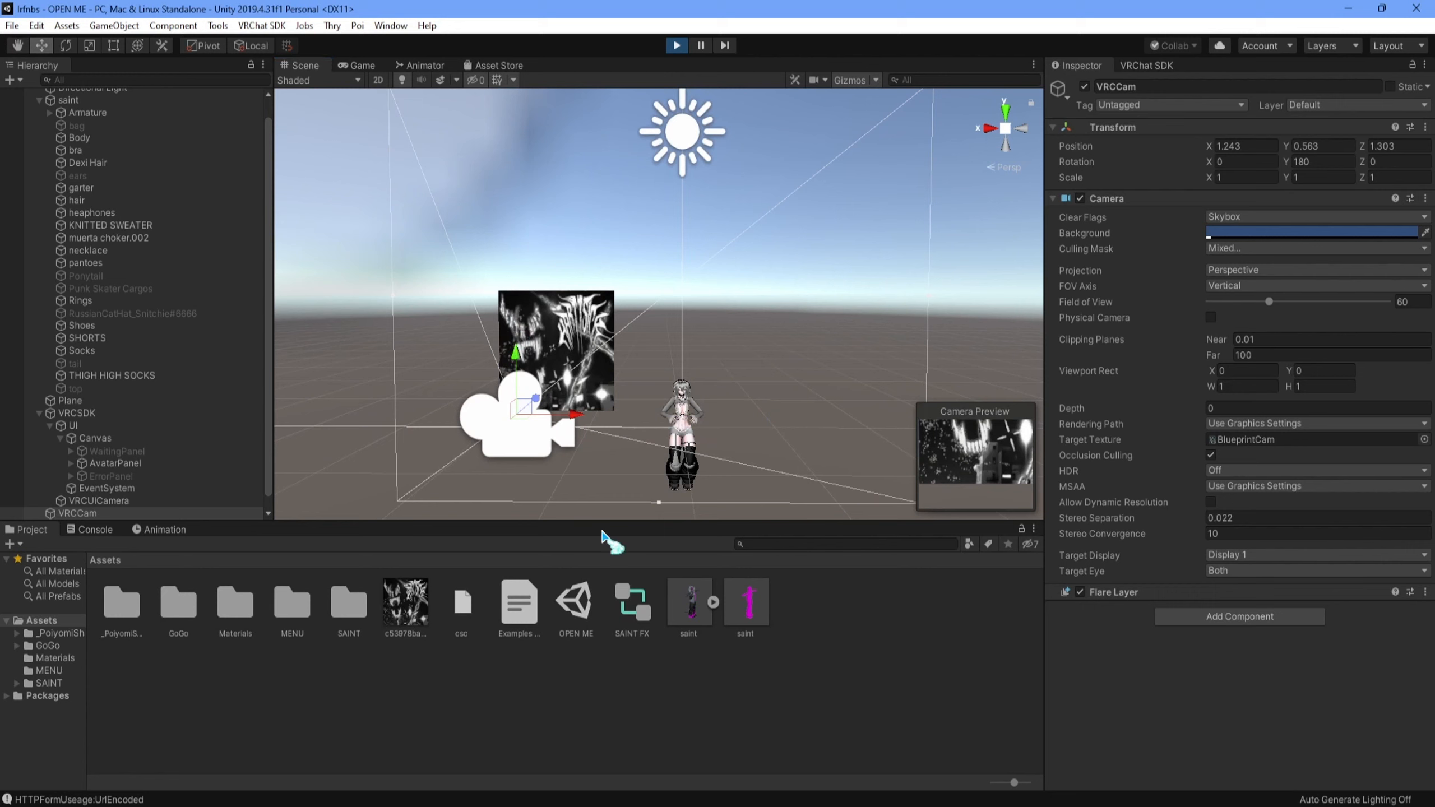
pyautogui.moveTo(522, 364); pyautogui.dragTo(523, 325)
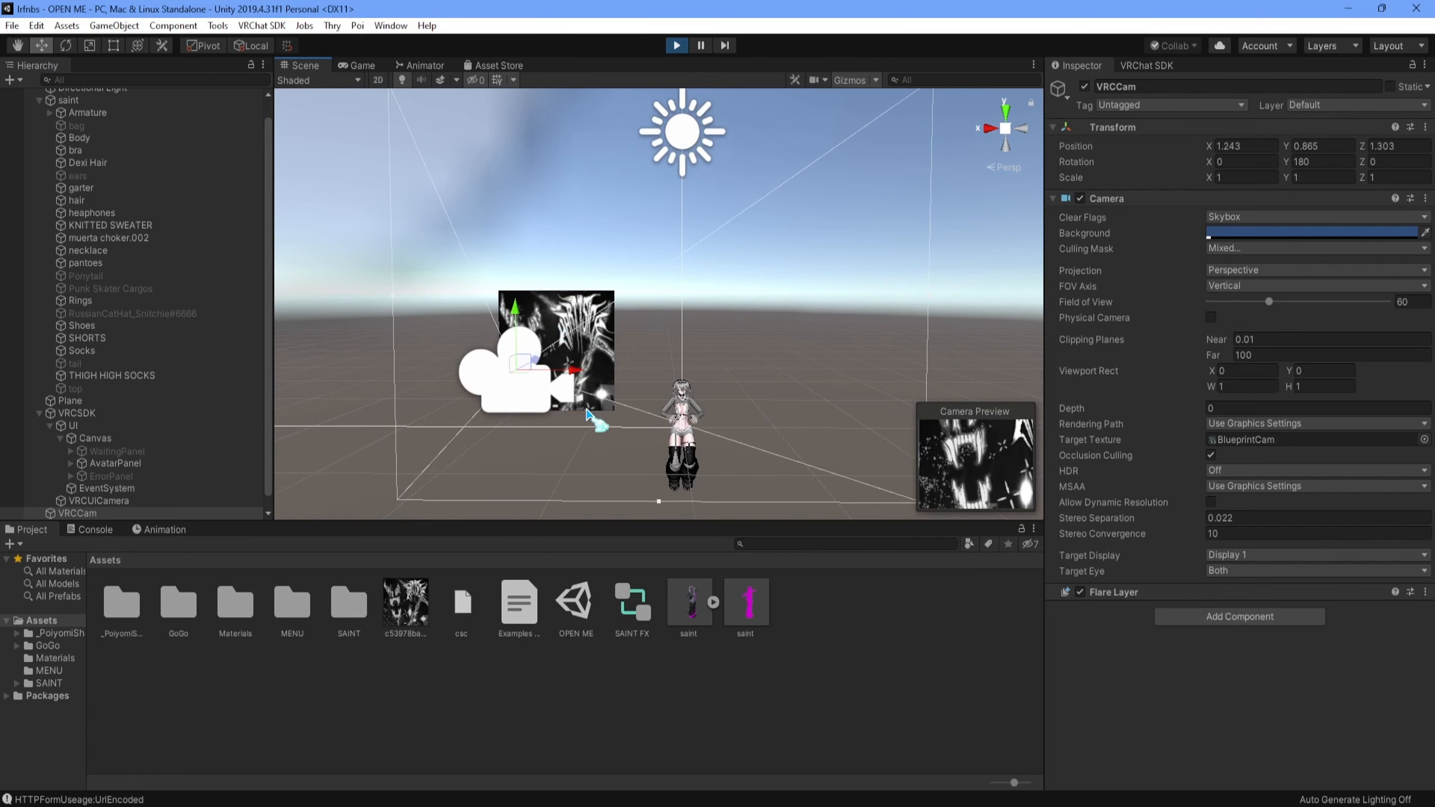
pyautogui.moveTo(567, 378); pyautogui.dragTo(579, 380)
pyautogui.moveTo(579, 380); pyautogui.dragTo(499, 397, button='middle')
pyautogui.moveTo(429, 394); pyautogui.dragTo(412, 399)
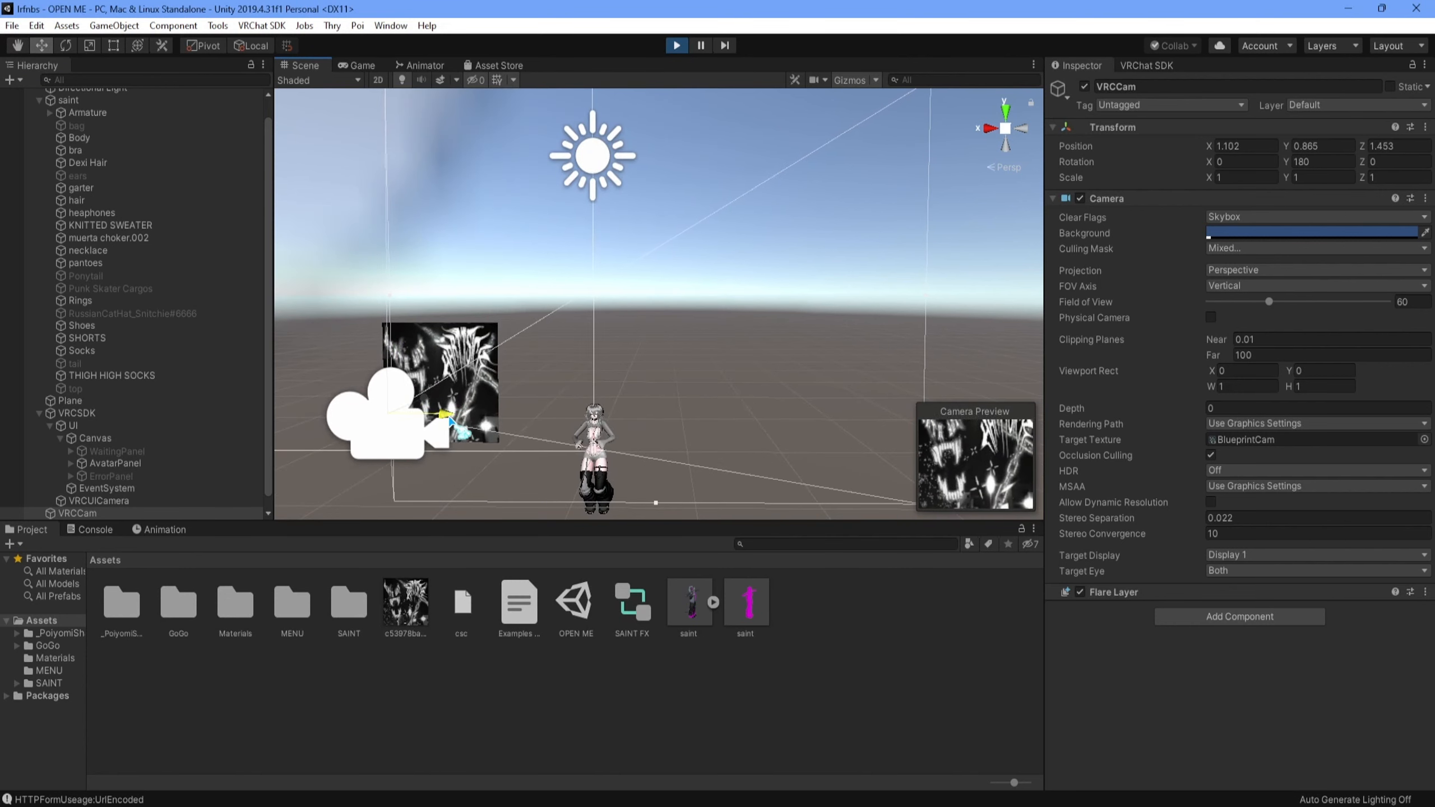
pyautogui.click(483, 382)
pyautogui.click(483, 382)
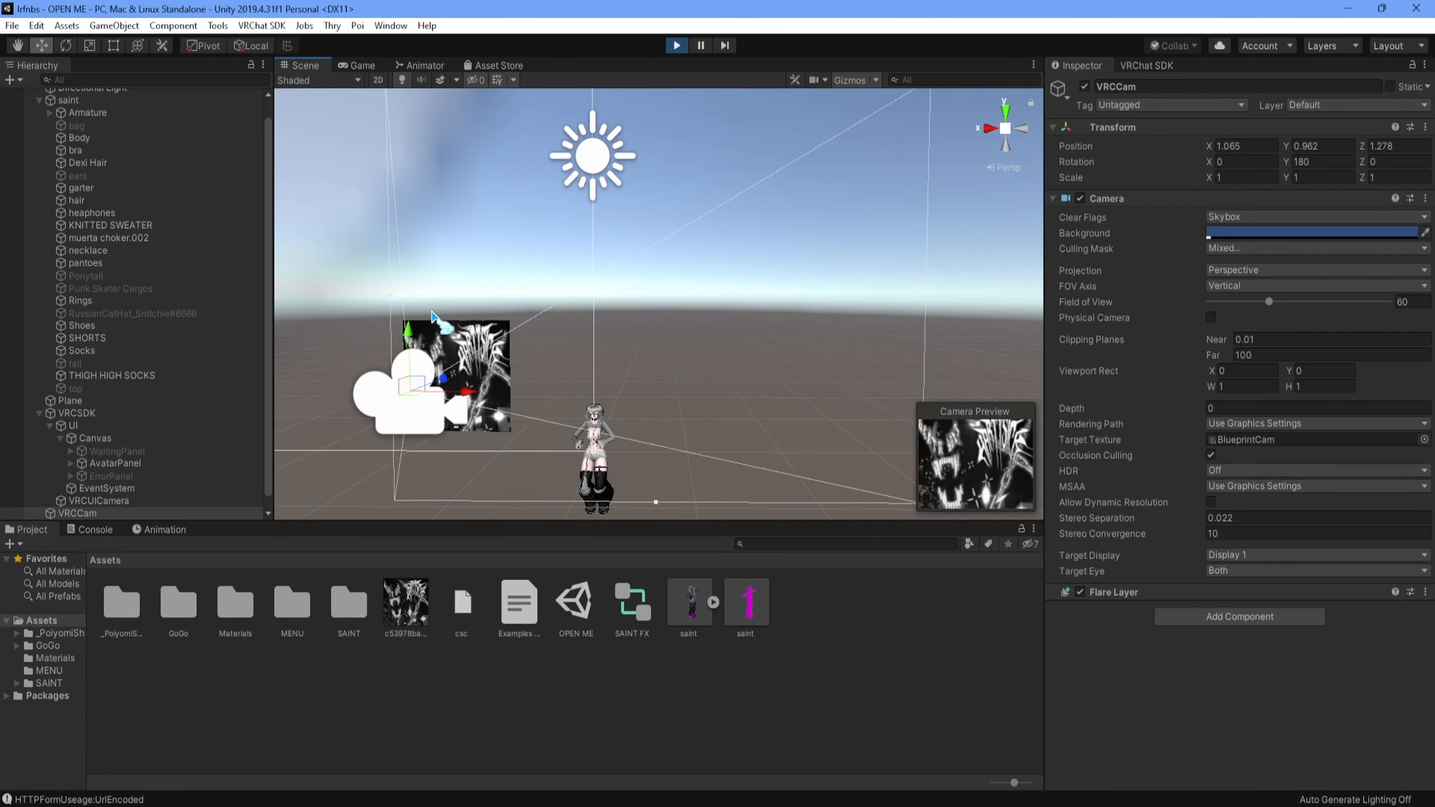
# - Name the new avatar saint, confirm the content rights, and upload it to VRChat
pyautogui.click(357, 66)
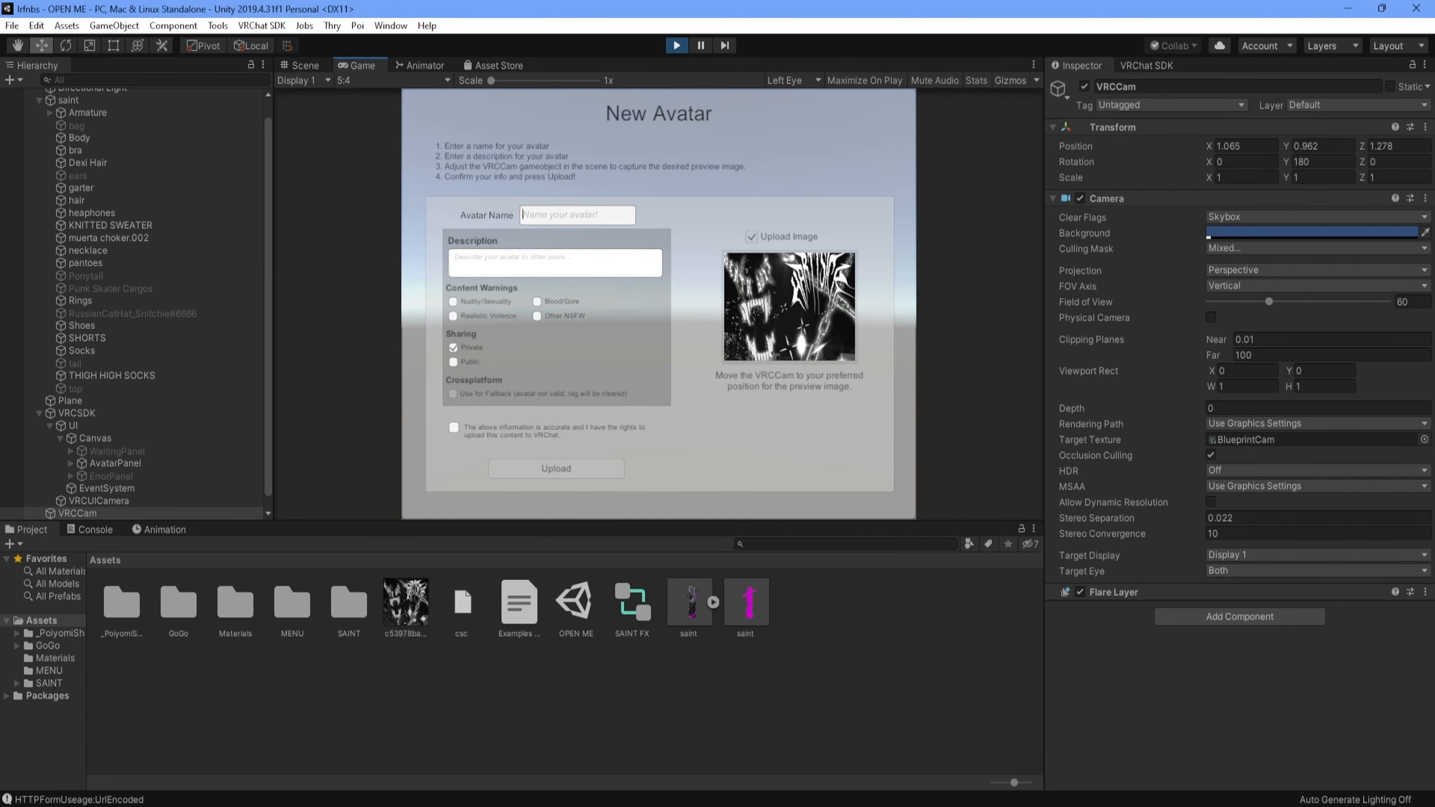
pyautogui.click(551, 217)
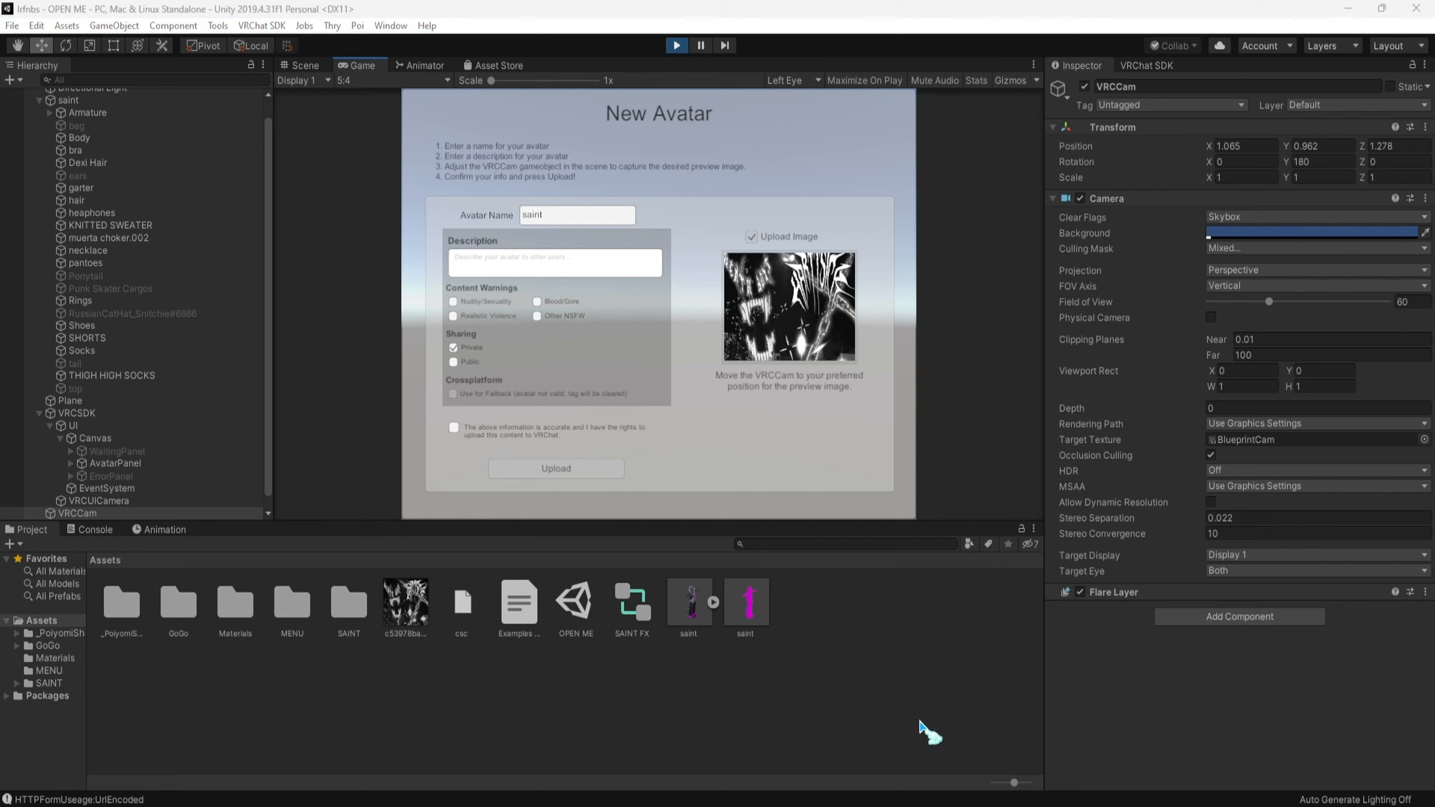
pyautogui.click(602, 264)
pyautogui.click(453, 429)
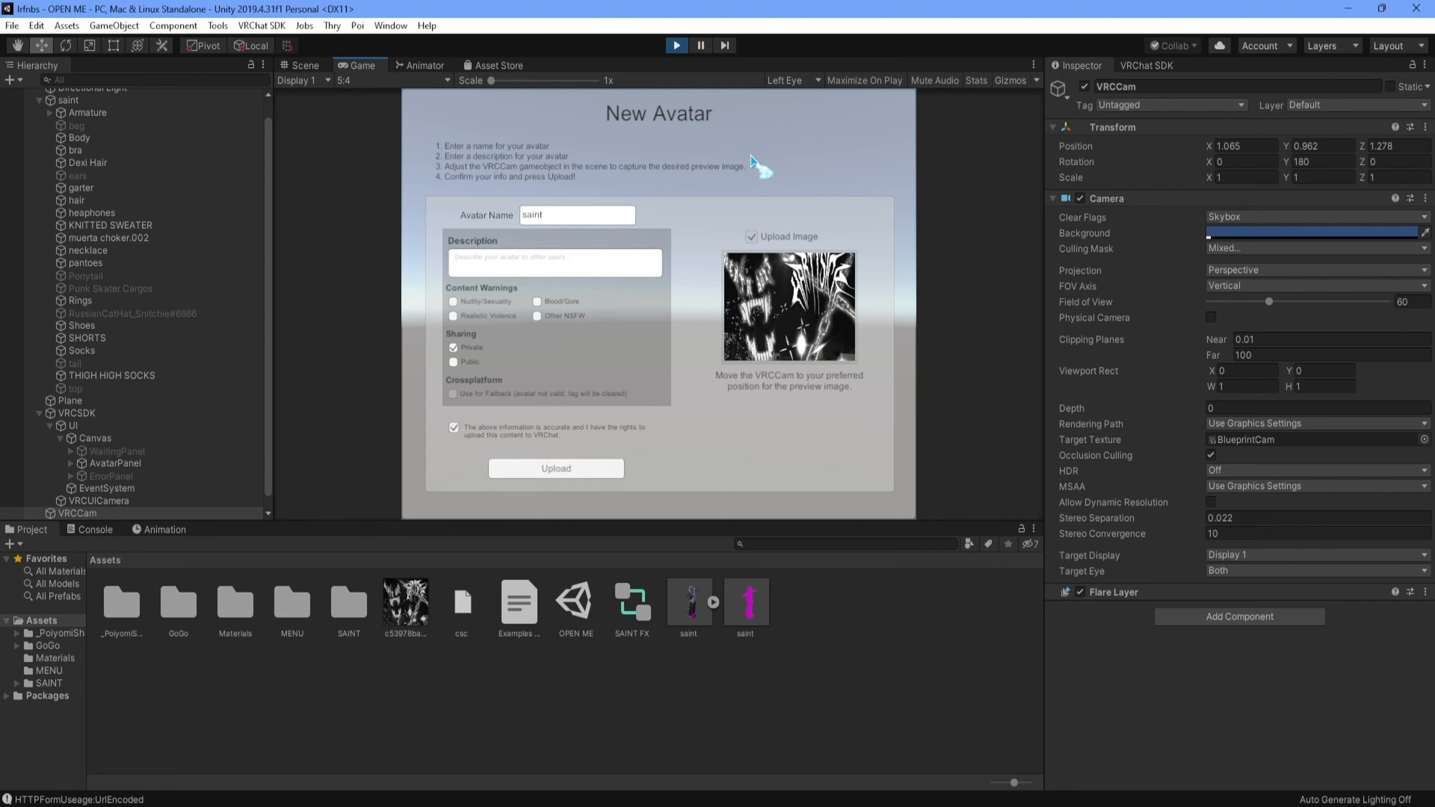
pyautogui.click(620, 472)
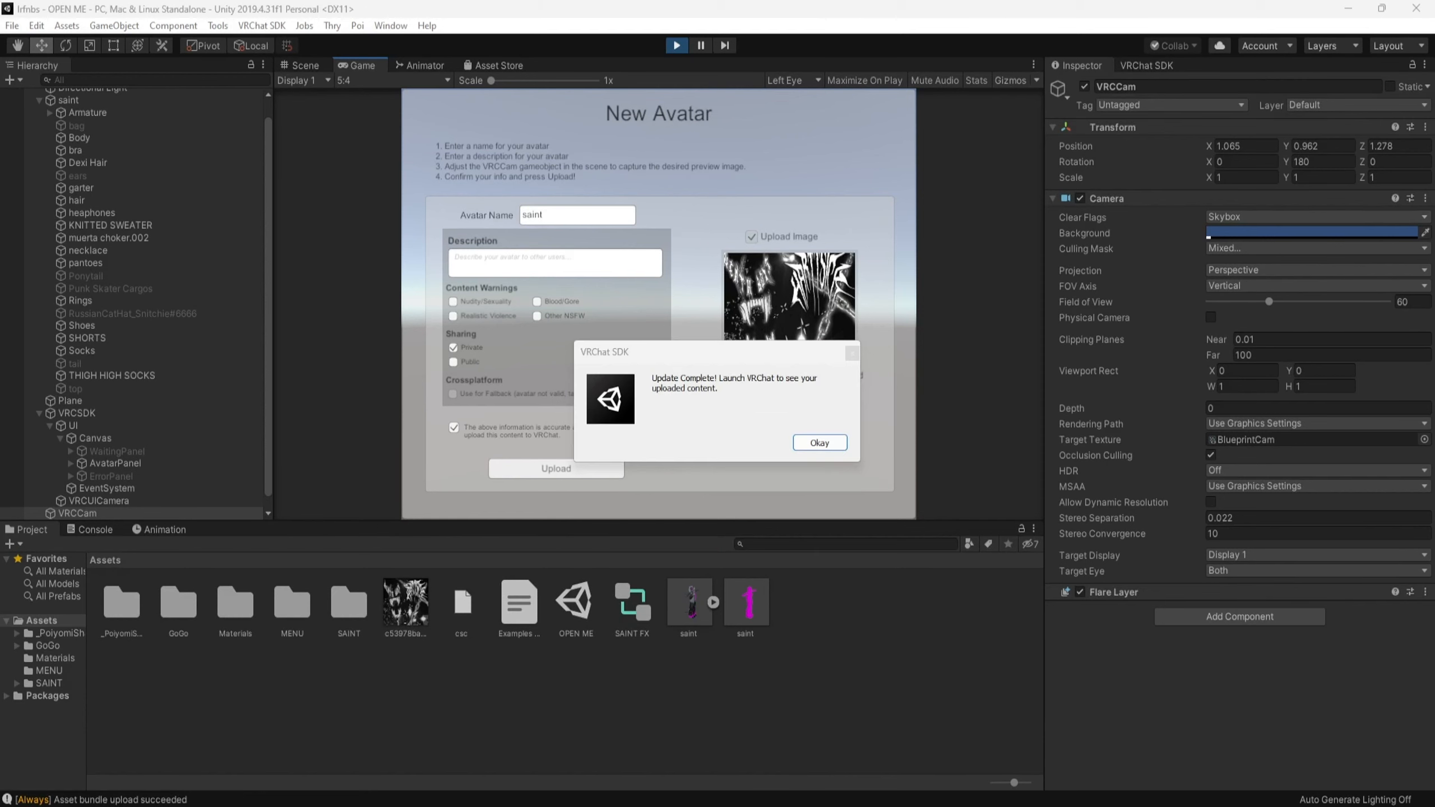
pyautogui.moveTo(685, 358)
pyautogui.mouseDown()
pyautogui.moveTo(659, 360)
pyautogui.moveTo(679, 364)
pyautogui.mouseUp()
pyautogui.click(813, 448)
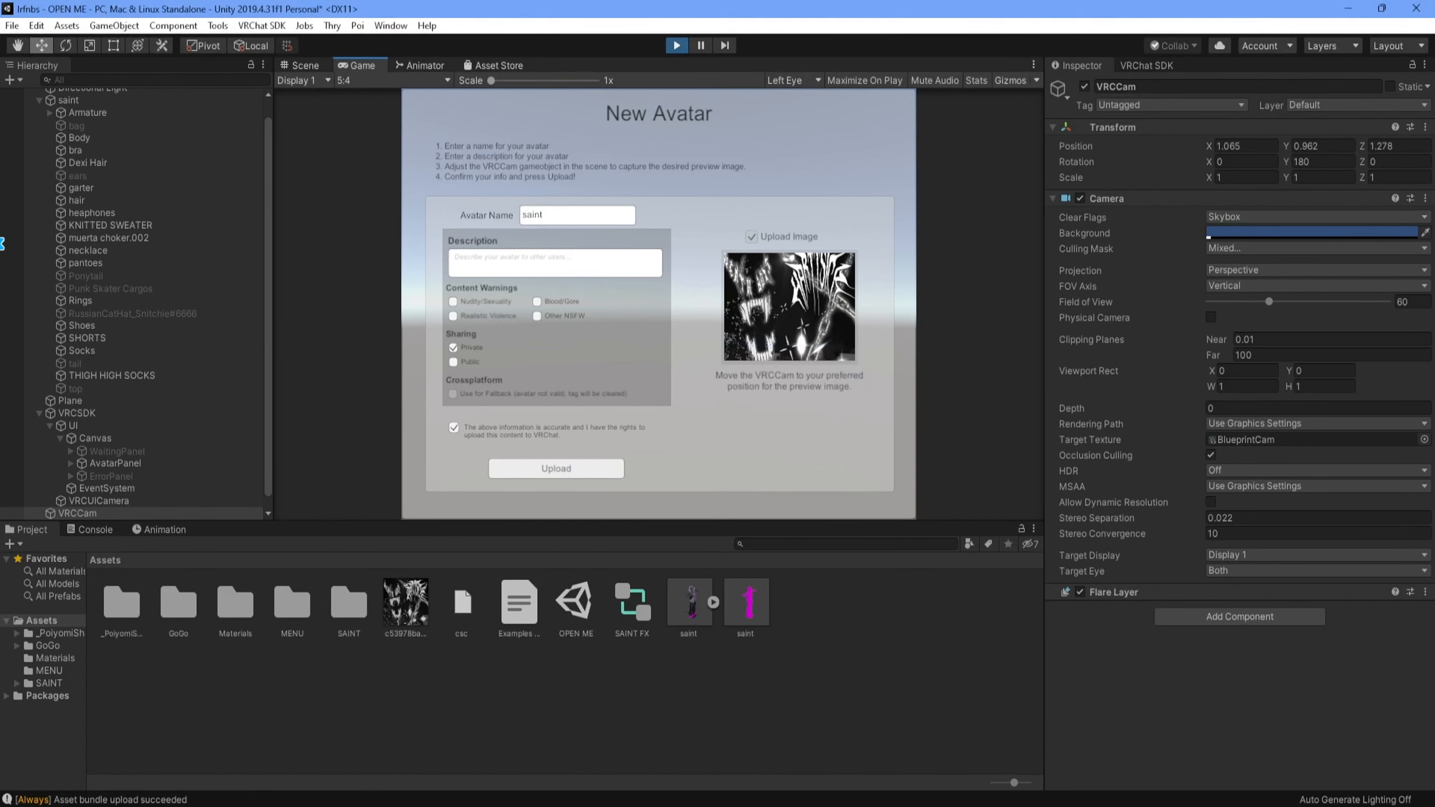
# - Create a new empty scene in the project
pyautogui.click(11, 25)
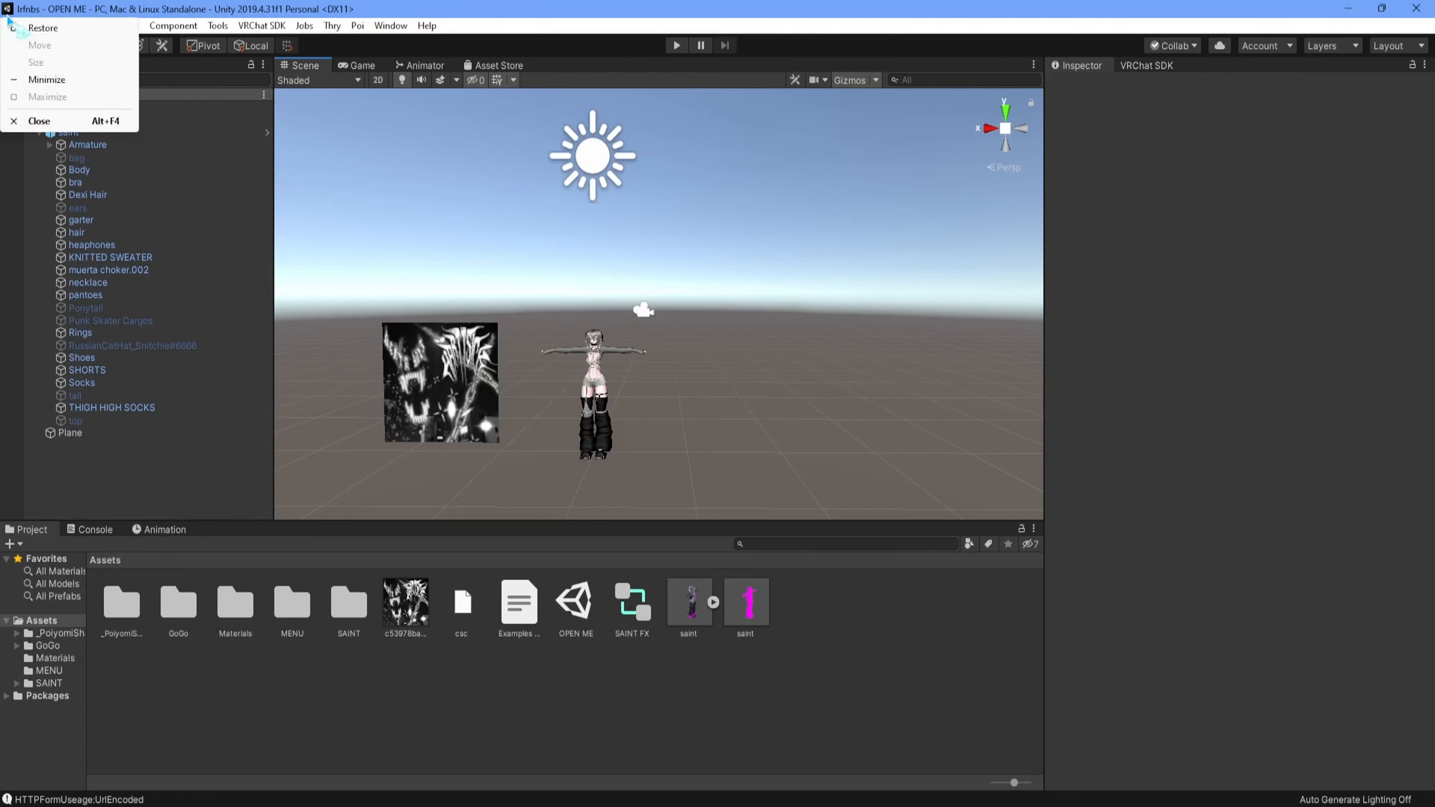
pyautogui.click(53, 52)
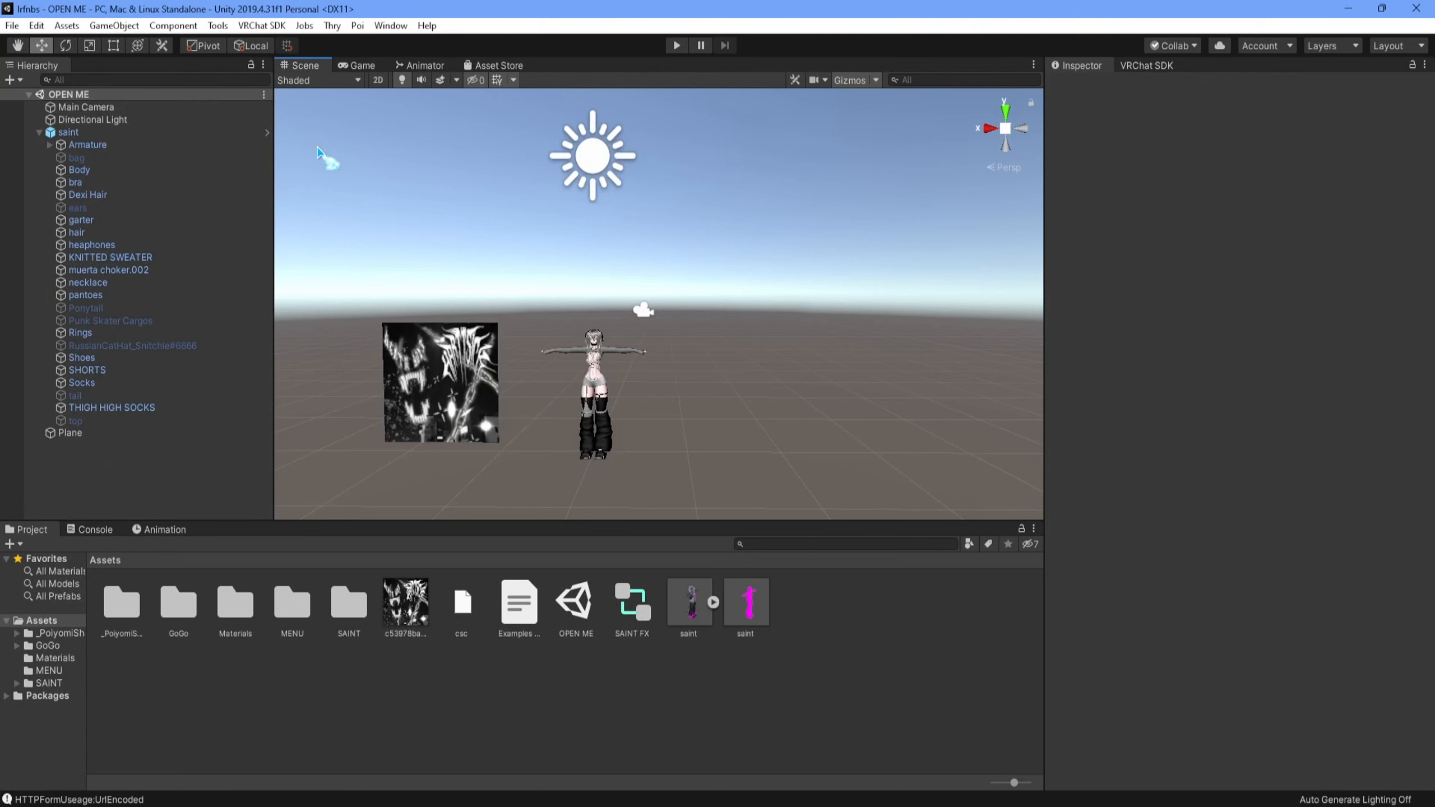
pyautogui.click(11, 25)
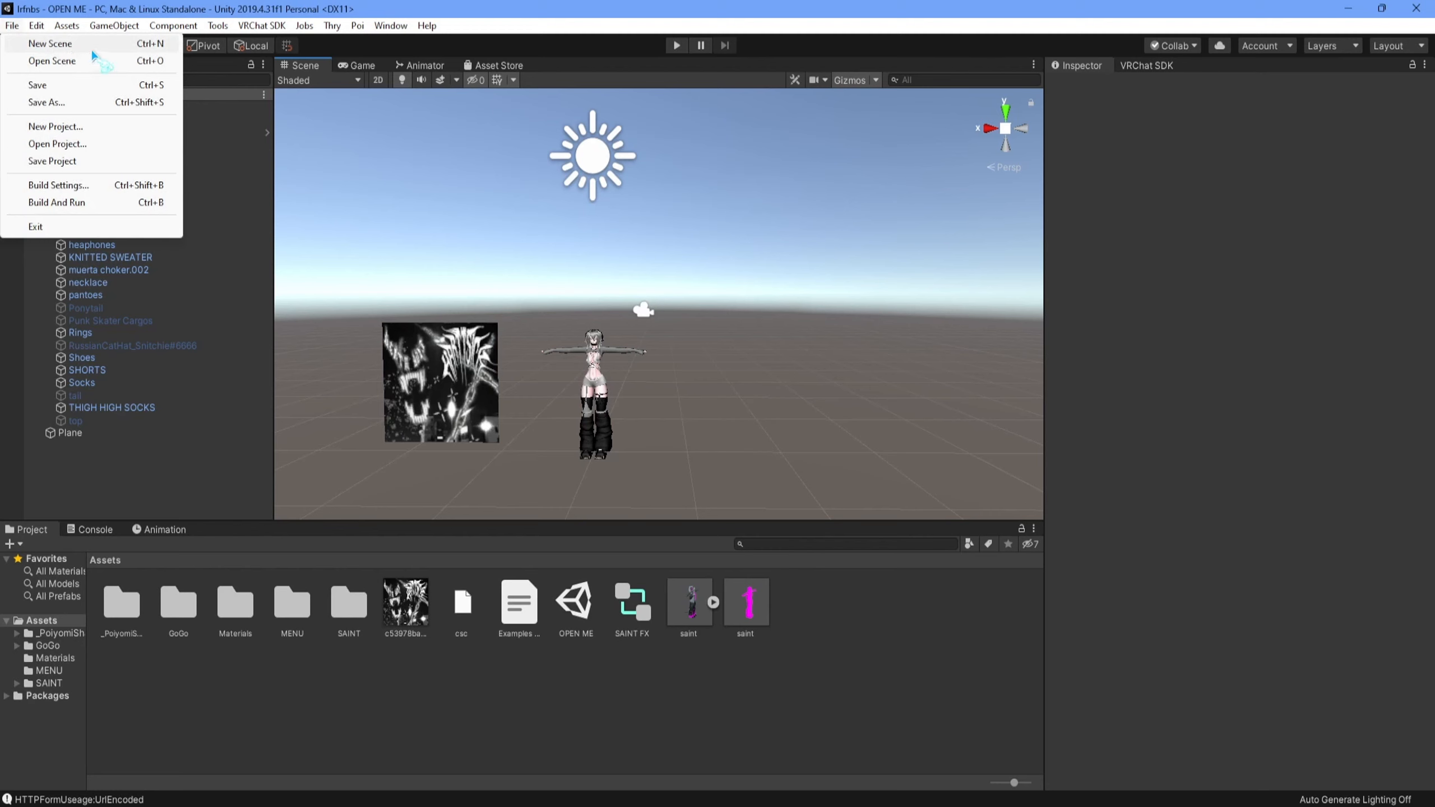
pyautogui.click(34, 40)
# - Delete every item in the Assets folder, from _PoiyomiShaders through the last saint prefab
pyautogui.click(136, 602)
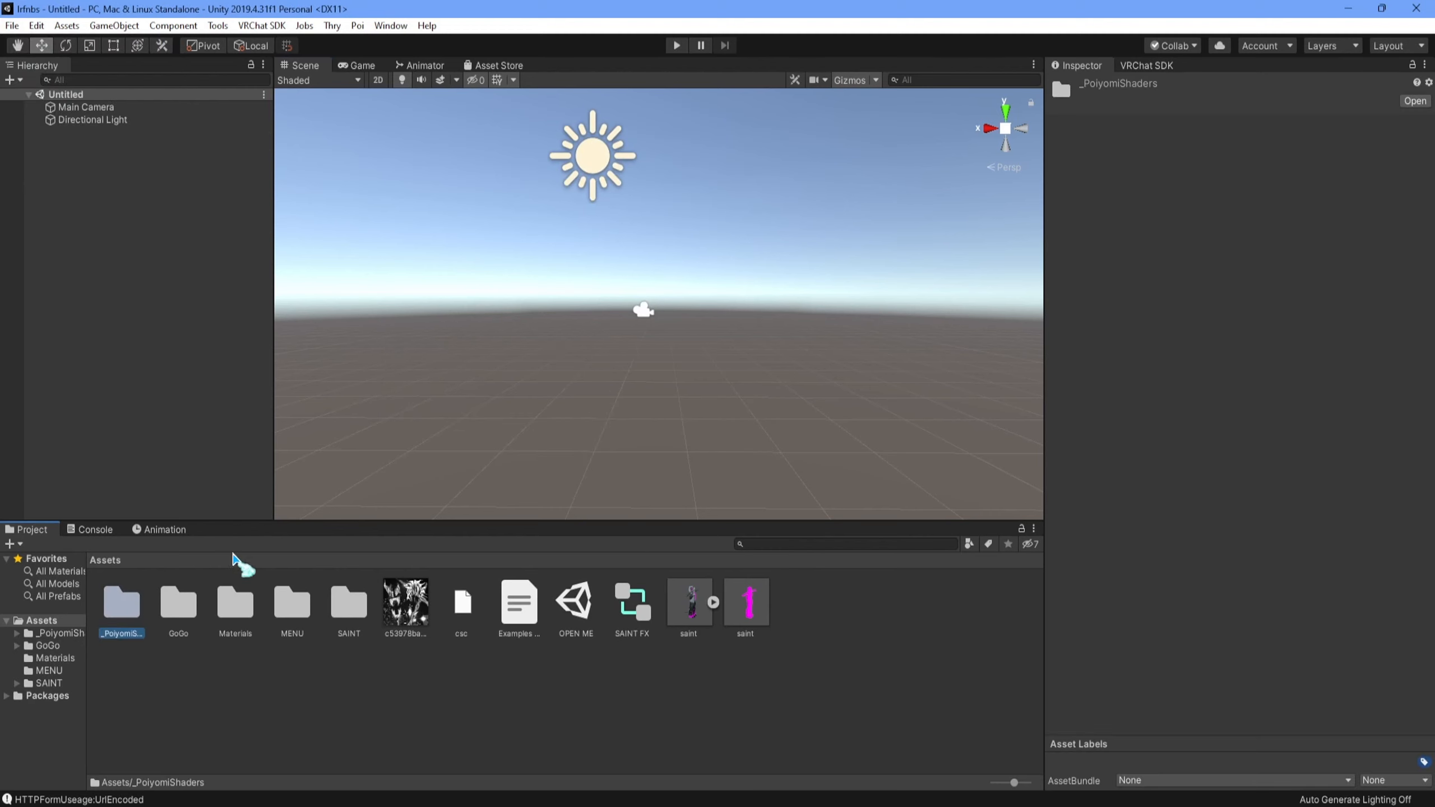
pyautogui.keyDown('shift'); pyautogui.click(746, 602); pyautogui.keyUp('shift')
pyautogui.press('Delete')
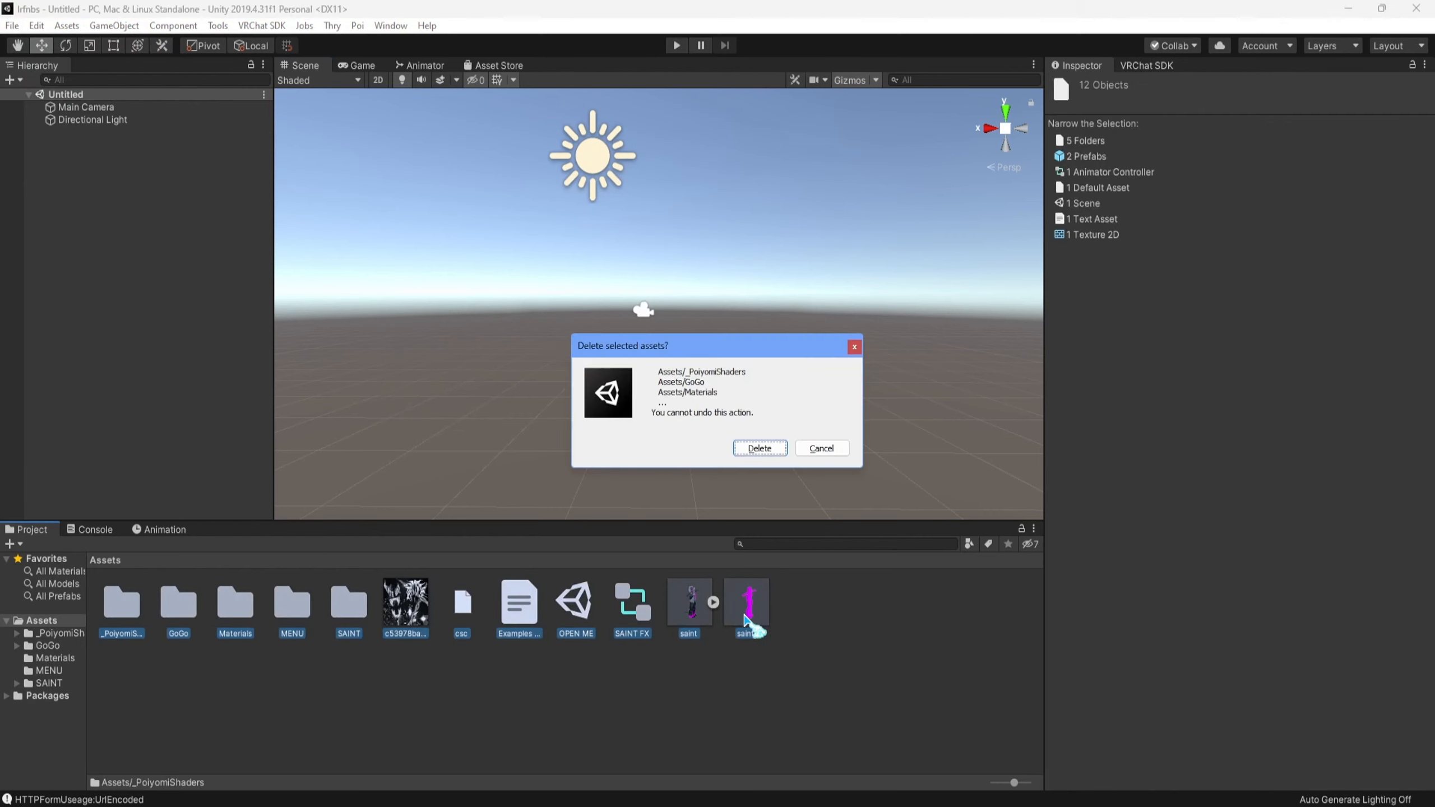
pyautogui.press('Return')
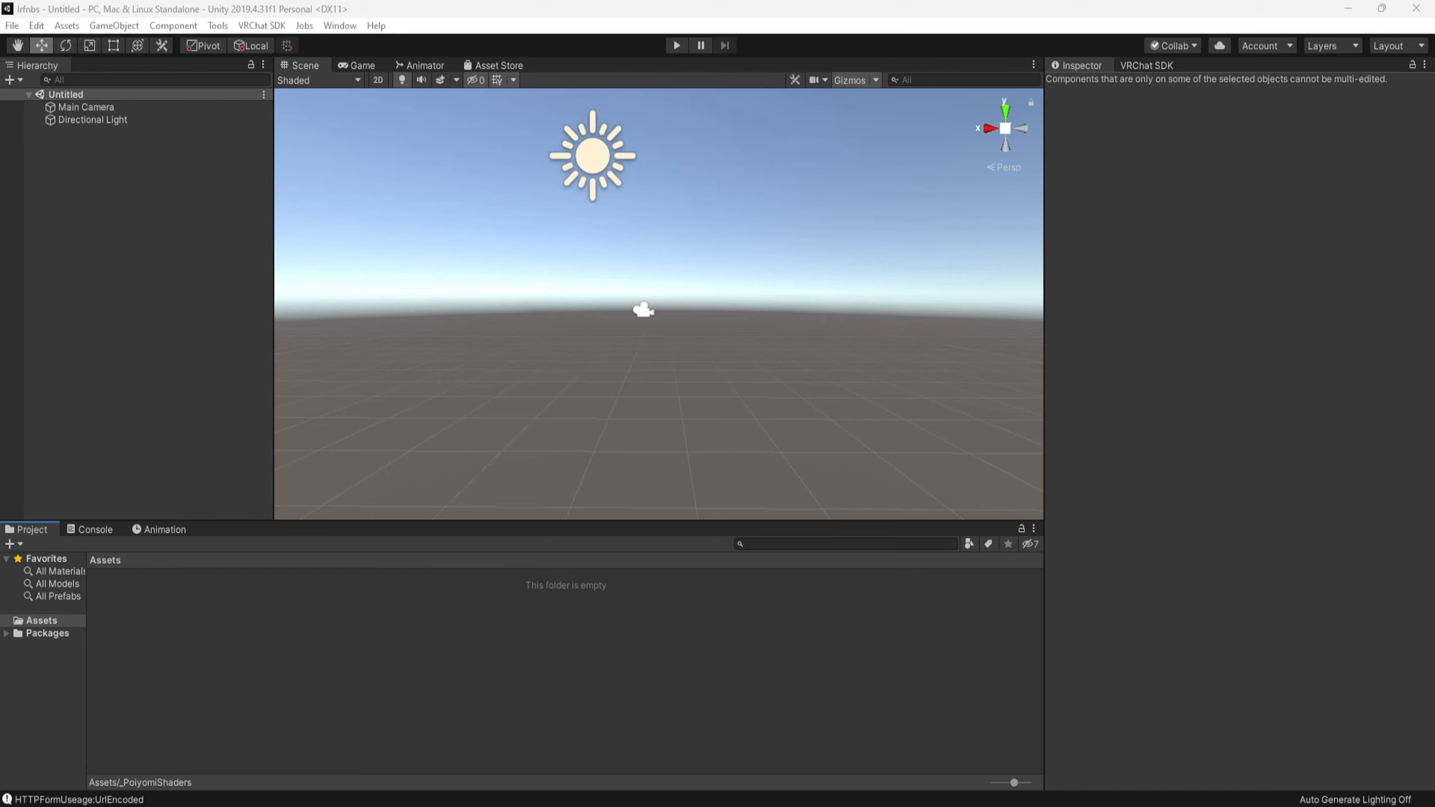
# - Import the full SAINT quest package into the project and open its OPEN ME scene
pyautogui.moveTo(1156, 573); pyautogui.dragTo(734, 661)
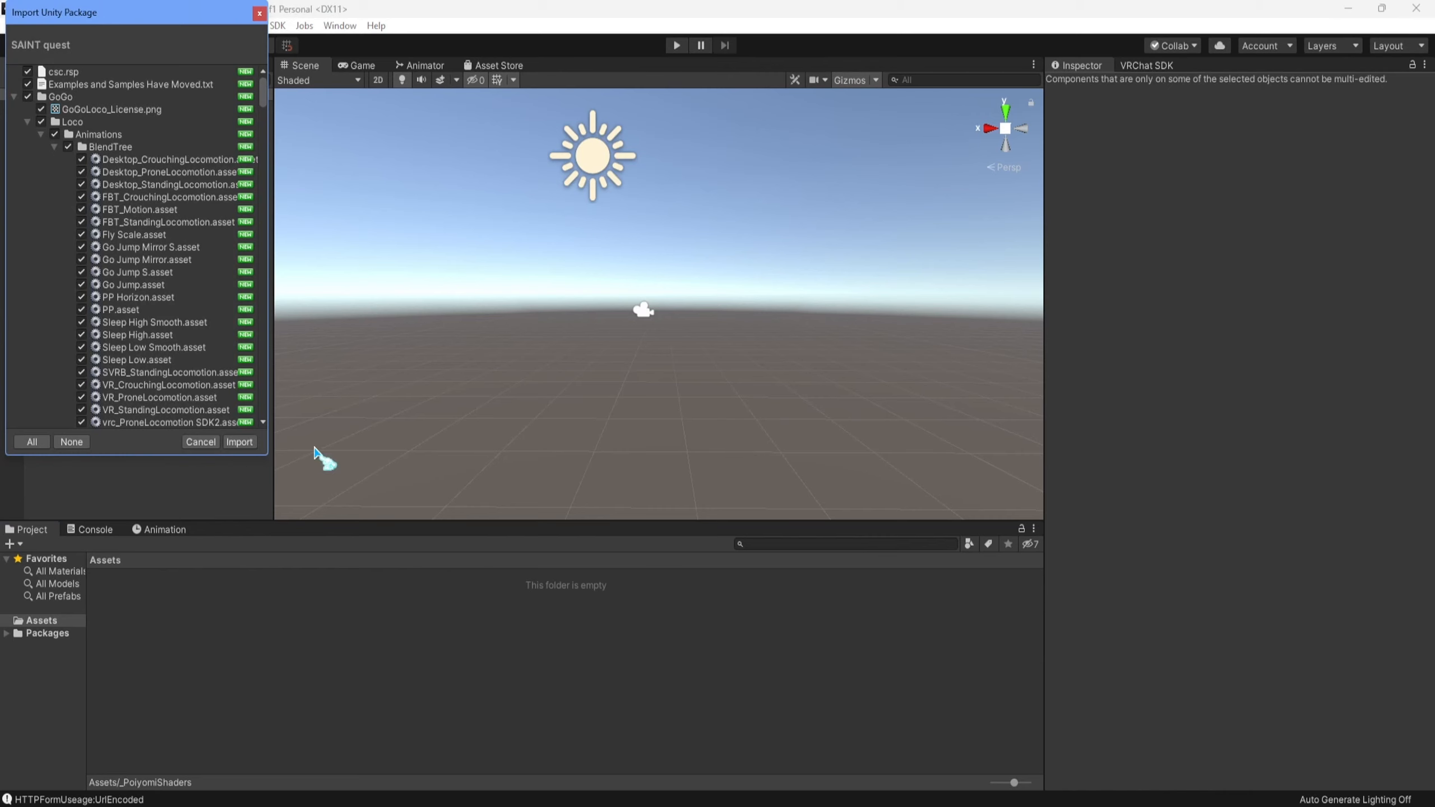
pyautogui.click(238, 442)
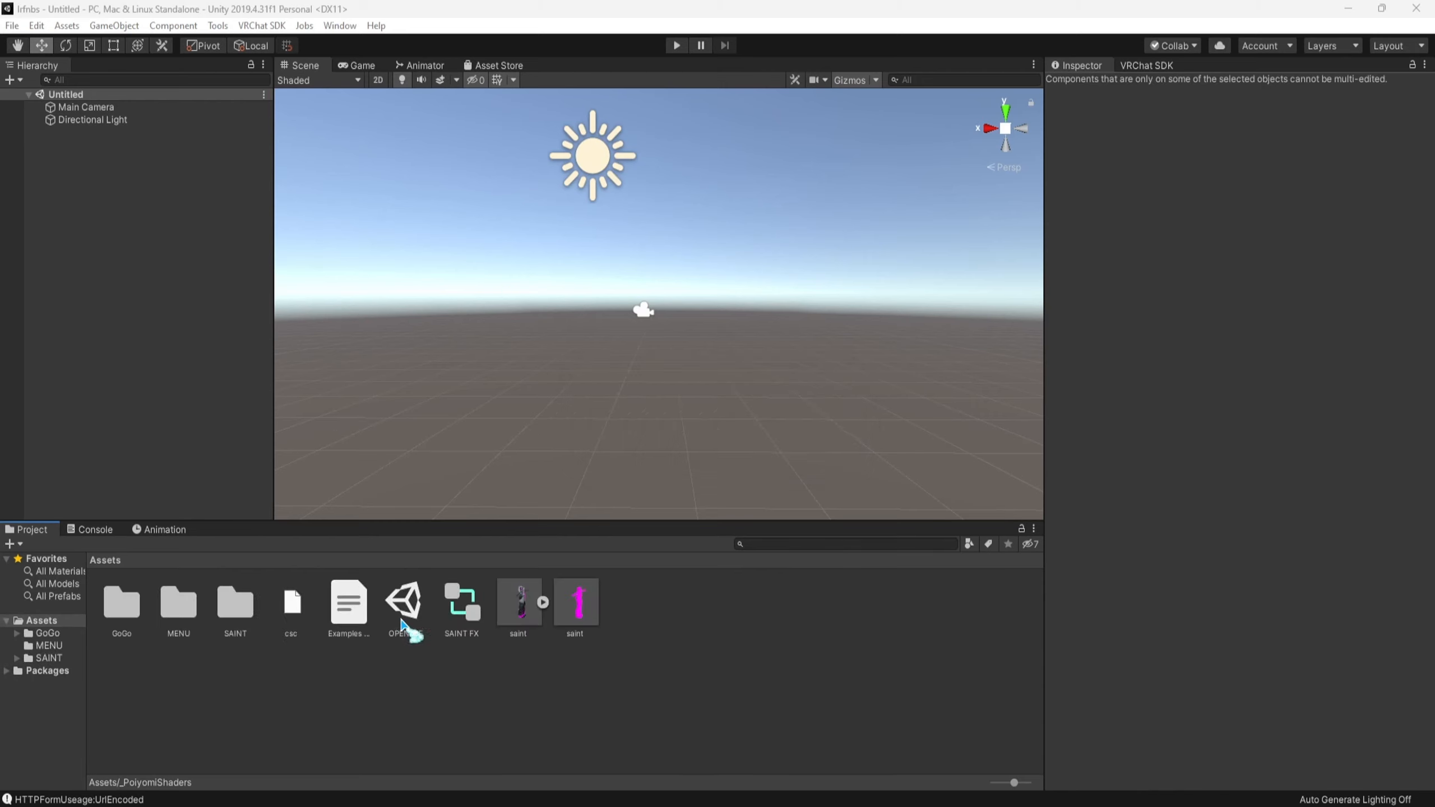
pyautogui.click(405, 616)
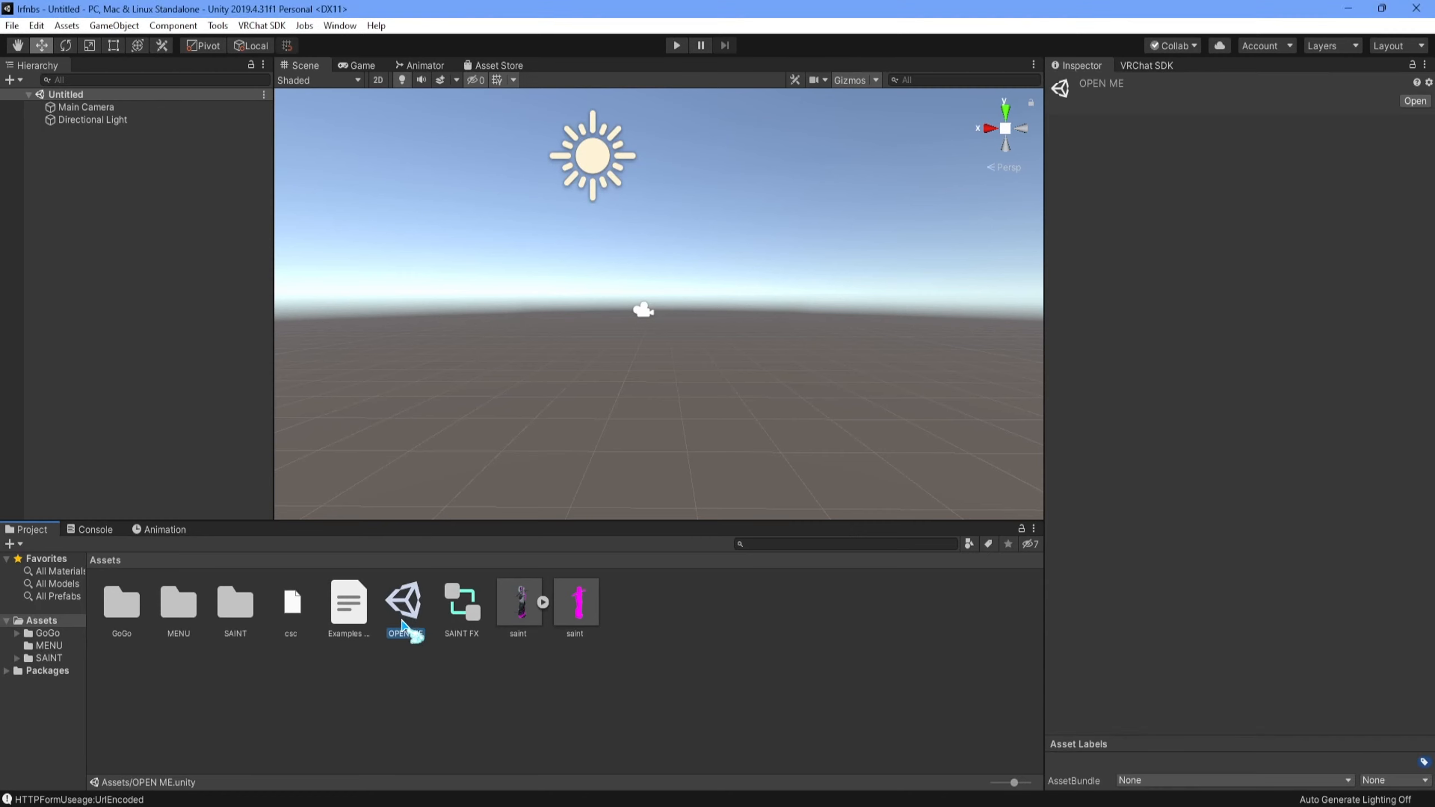
pyautogui.doubleClick(405, 618)
pyautogui.scroll(8, 497, 416)
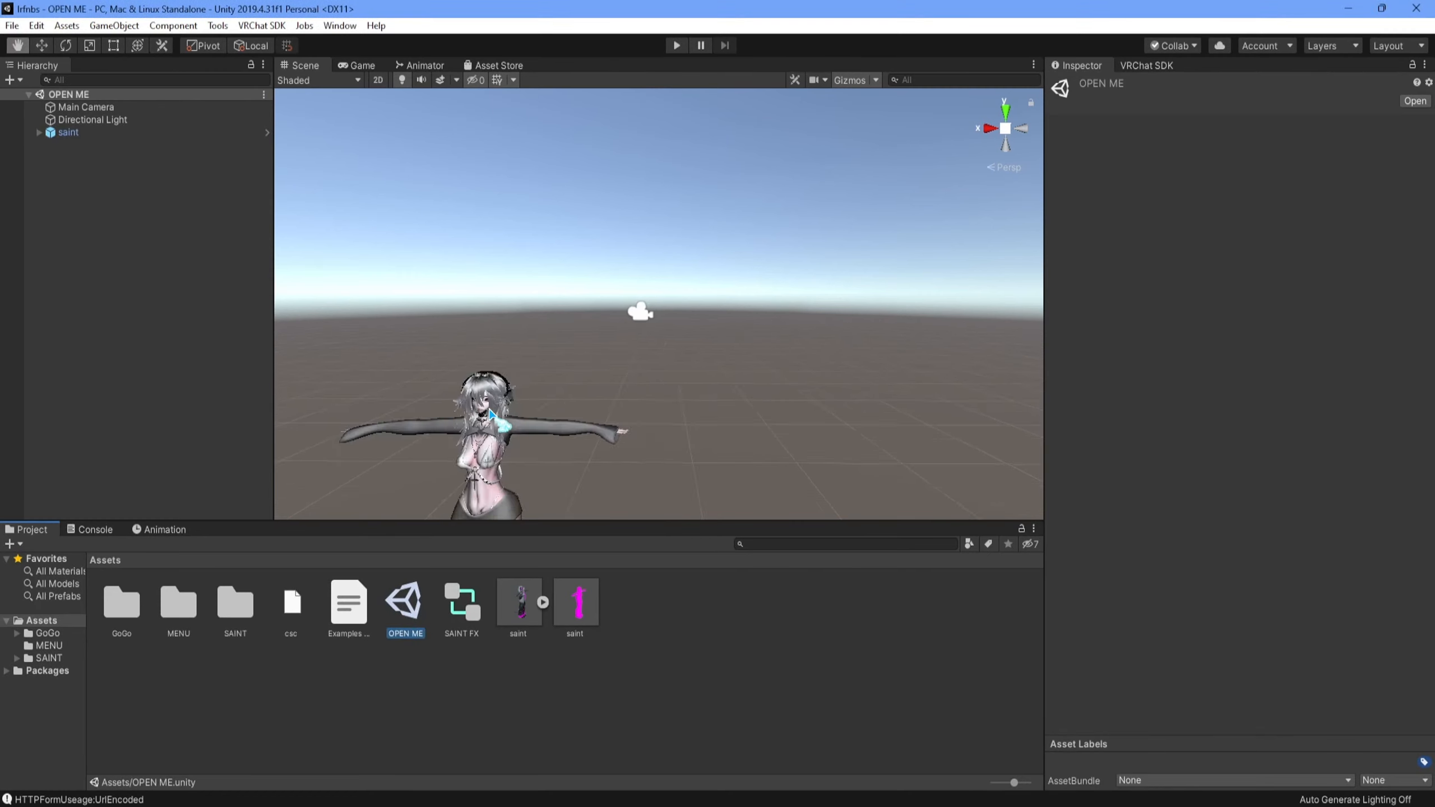
pyautogui.moveTo(589, 321); pyautogui.dragTo(654, 327, button='middle')
pyautogui.scroll(8, 771, 390)
pyautogui.moveTo(772, 390)
pyautogui.mouseDown(button='middle')
pyautogui.moveTo(788, 472)
pyautogui.moveTo(753, 309)
pyautogui.moveTo(945, 235)
pyautogui.moveTo(789, 372)
pyautogui.moveTo(778, 410)
pyautogui.mouseUp(button='middle')
pyautogui.scroll(-8, 773, 425)
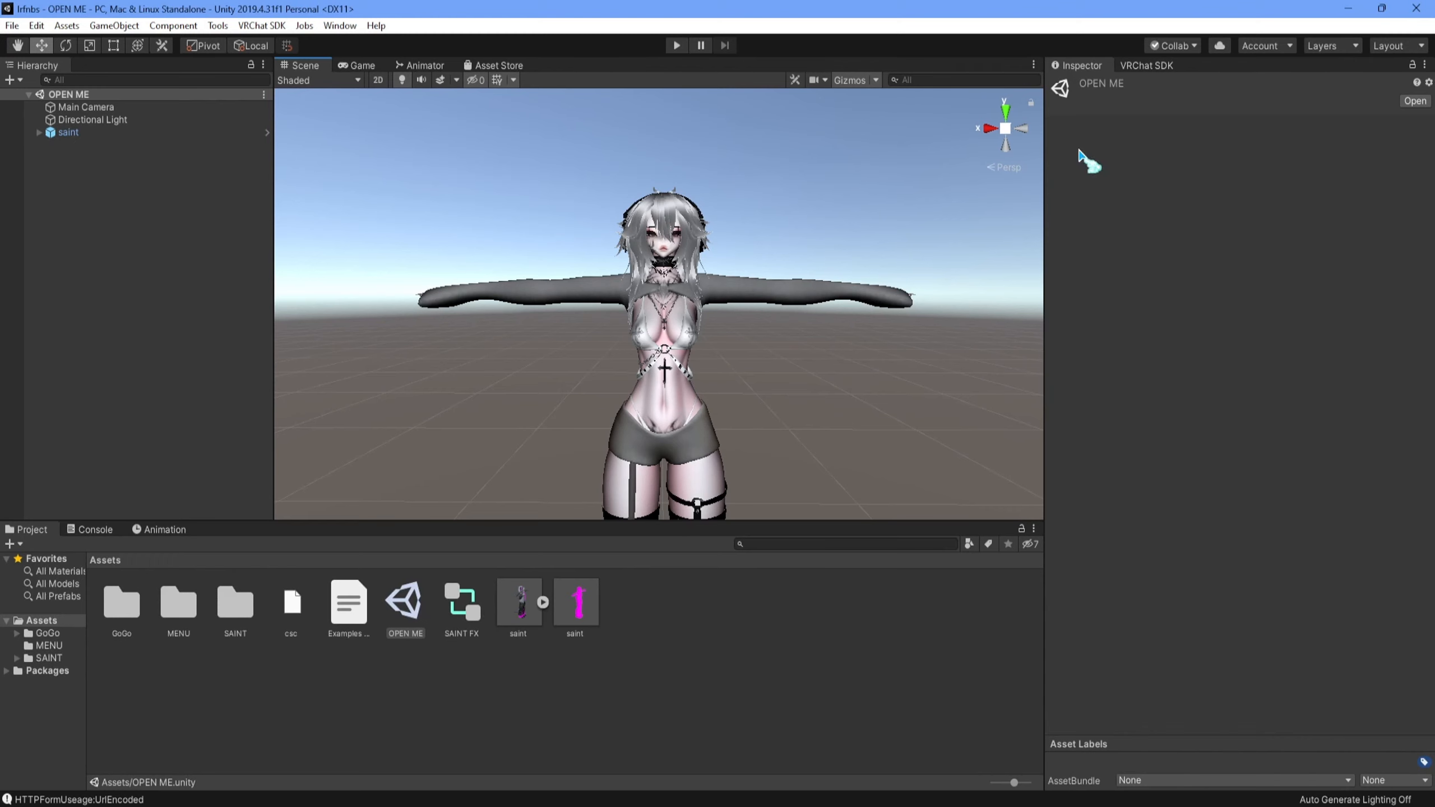
# - Select the saint avatar, find the uploaded saint in the VRChat SDK content list, and copy its ID
pyautogui.click(1145, 65)
pyautogui.click(1080, 65)
pyautogui.click(165, 131)
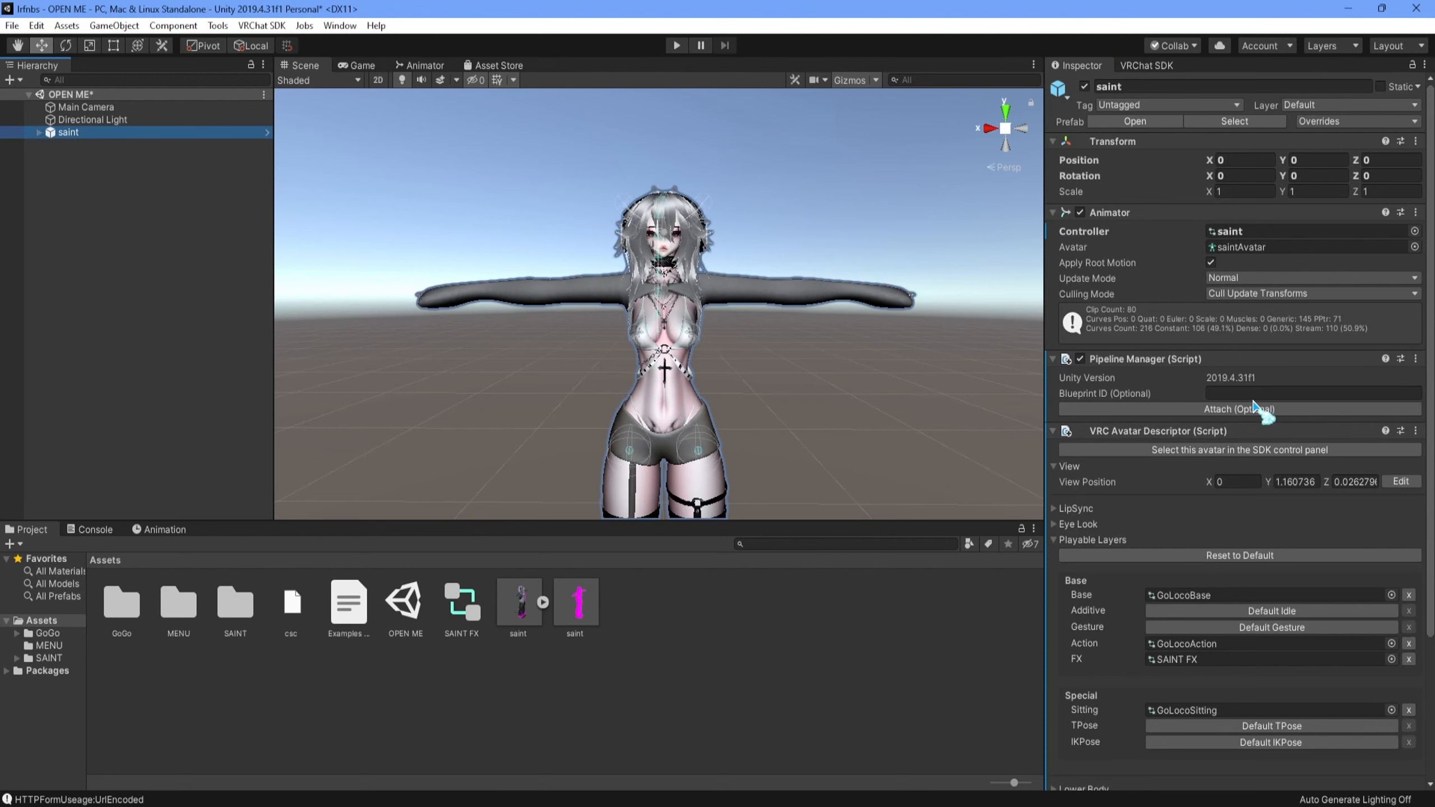
pyautogui.click(1155, 65)
pyautogui.click(1179, 163)
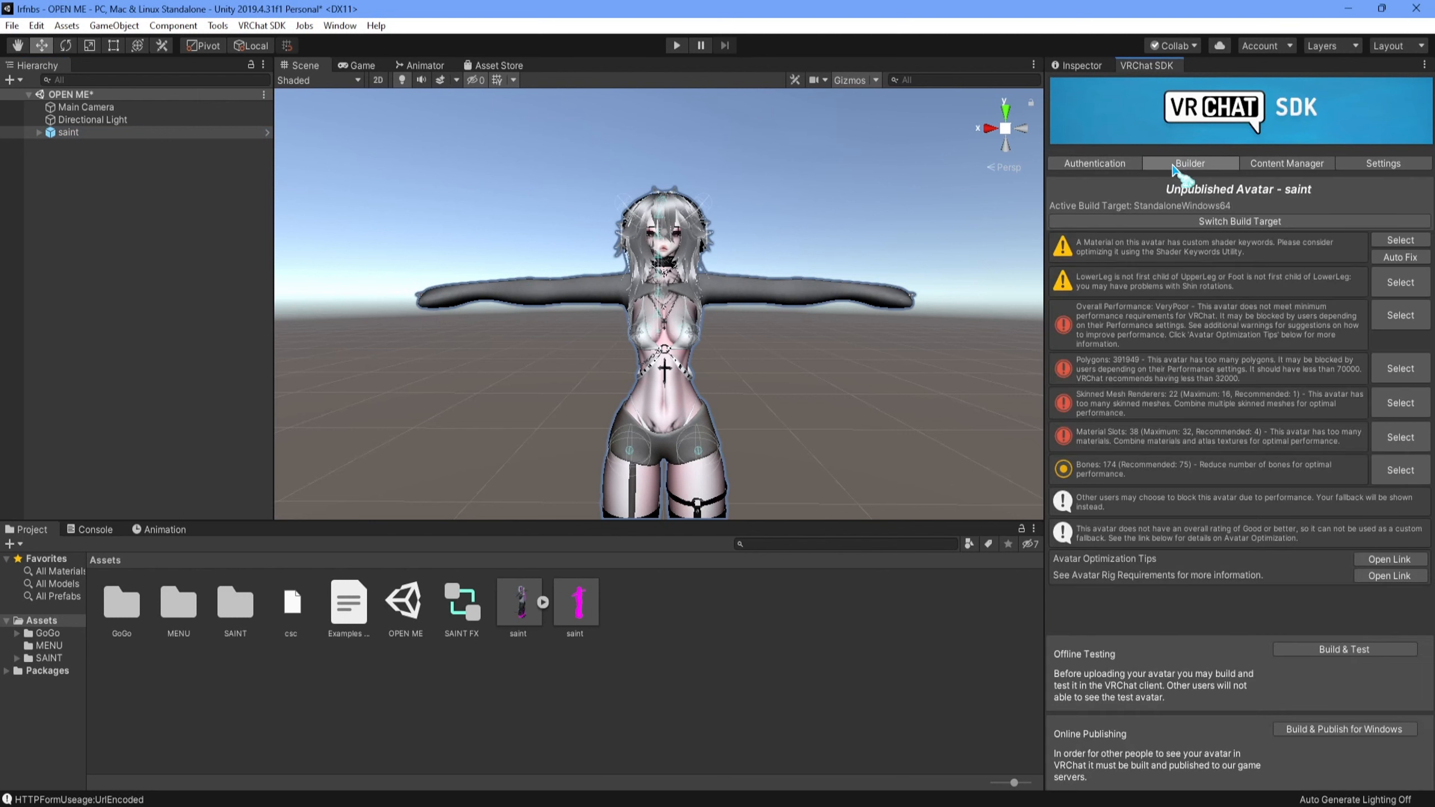
pyautogui.click(1274, 164)
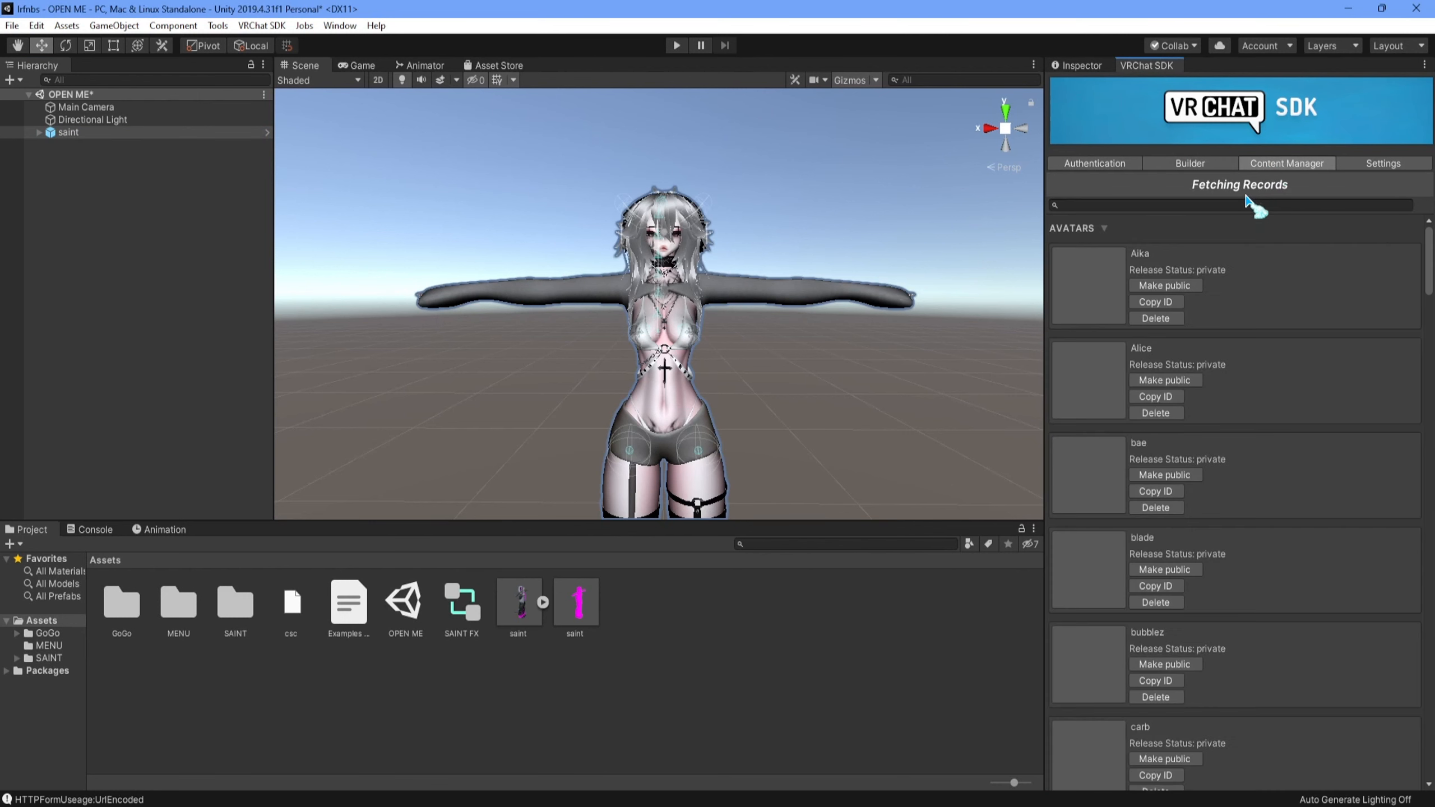
pyautogui.write('saint')
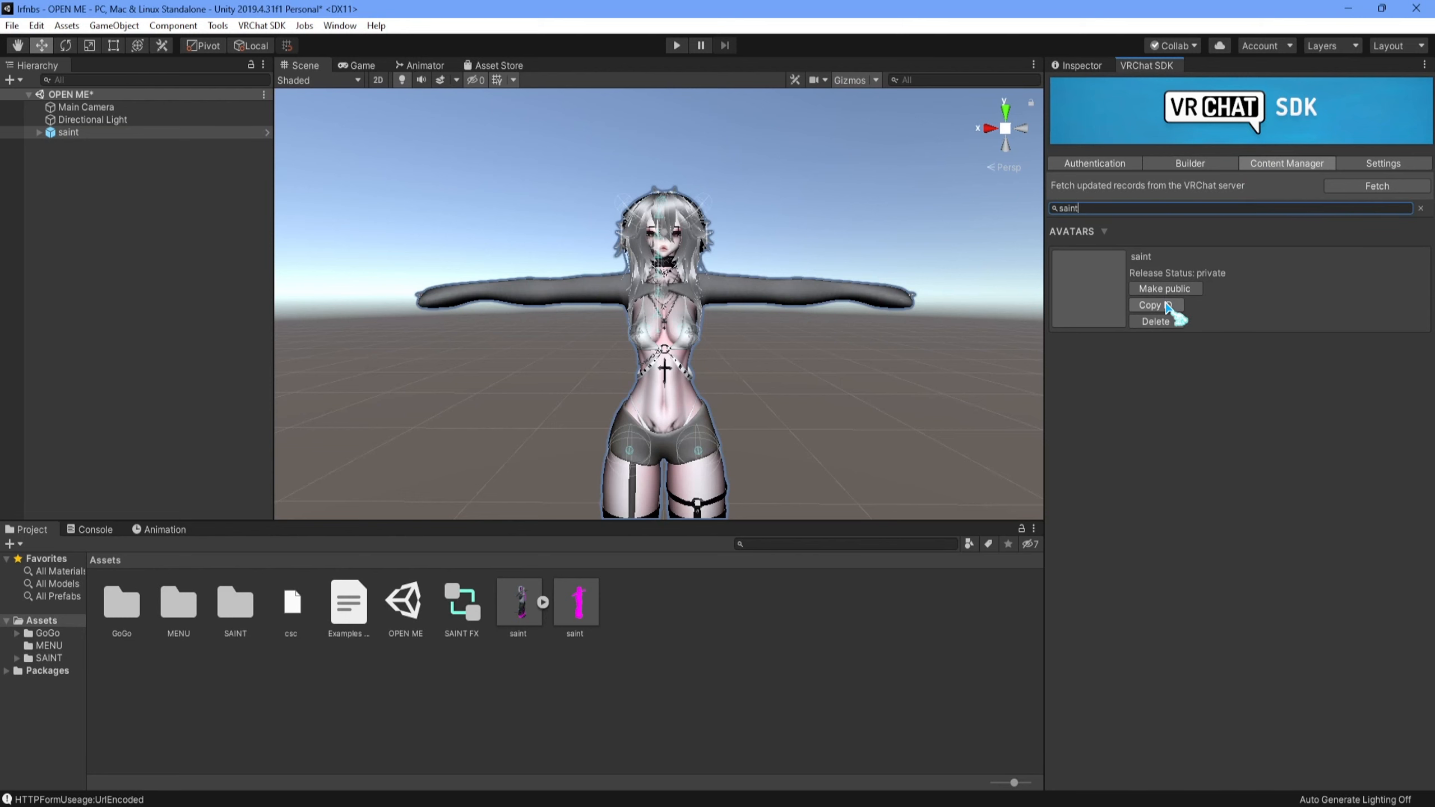
# - Paste the copied avatar ID as the Blueprint ID in saint's Pipeline Manager and attach it
pyautogui.click(1080, 65)
pyautogui.click(1226, 393)
pyautogui.write('avtr_c6265309-47ed-49dd-ad6b-309df39eaaec')
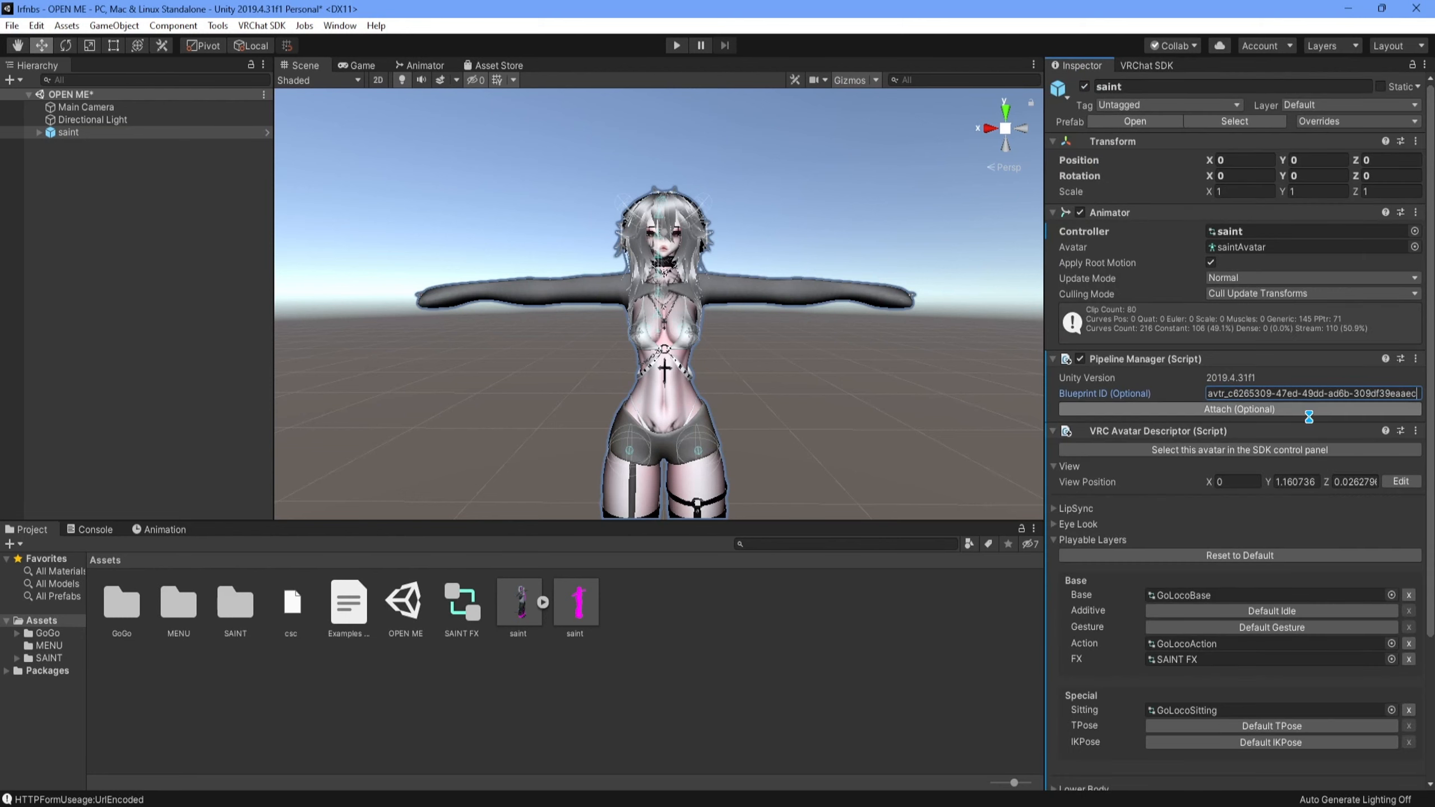
pyautogui.click(1315, 409)
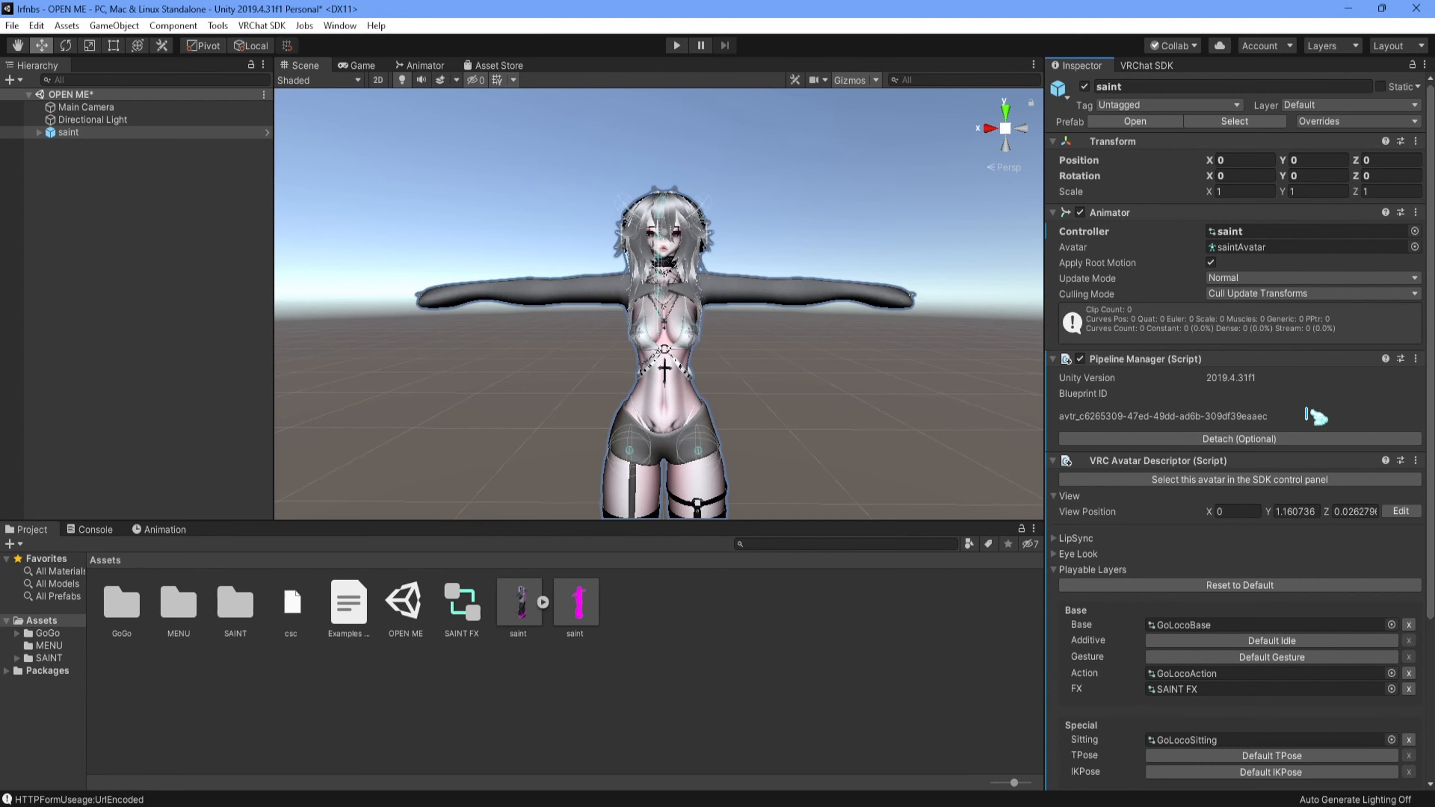
# - Switch the VRChat build target to Android and auto-fix the default texture format to ASTC
pyautogui.click(1161, 67)
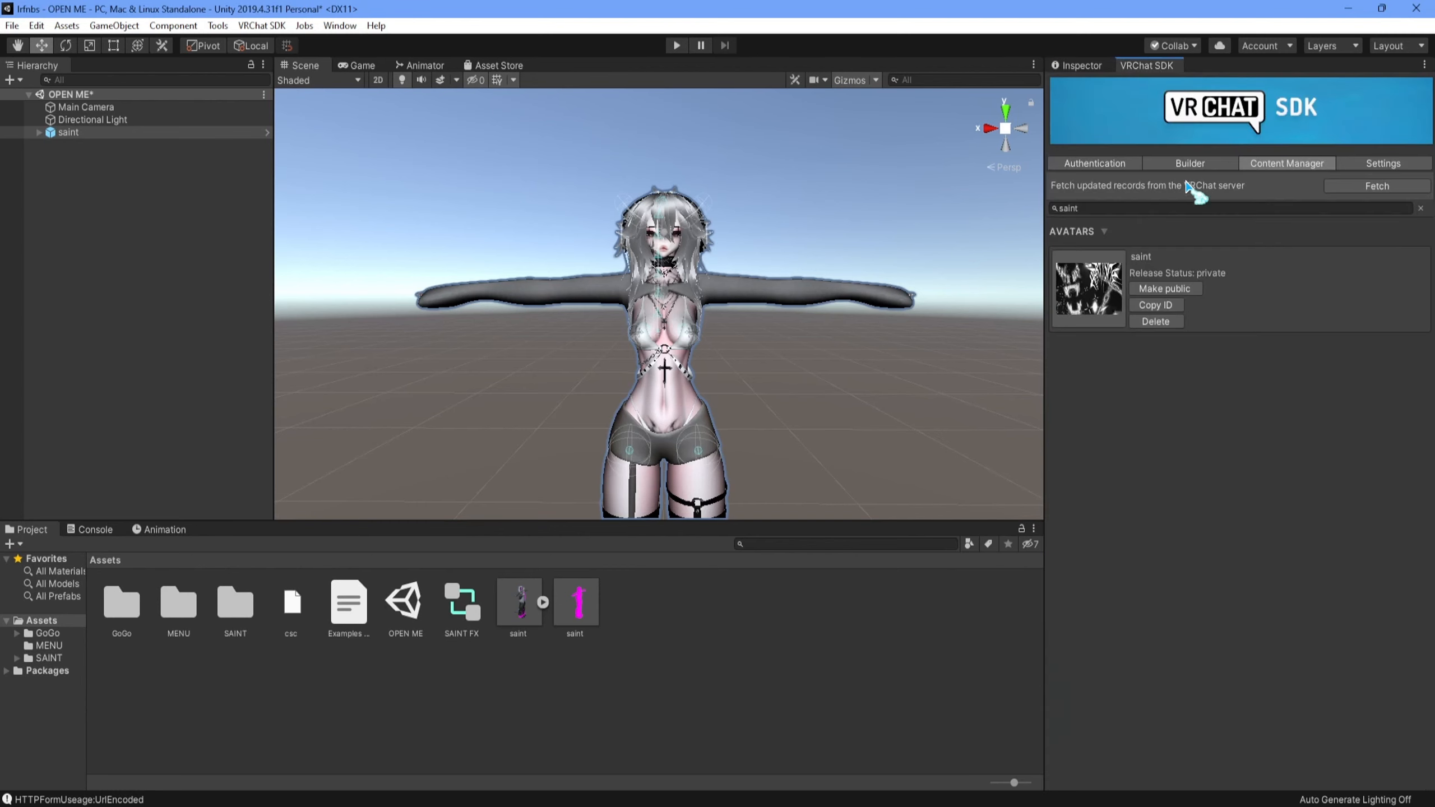
pyautogui.click(1188, 163)
pyautogui.click(1245, 331)
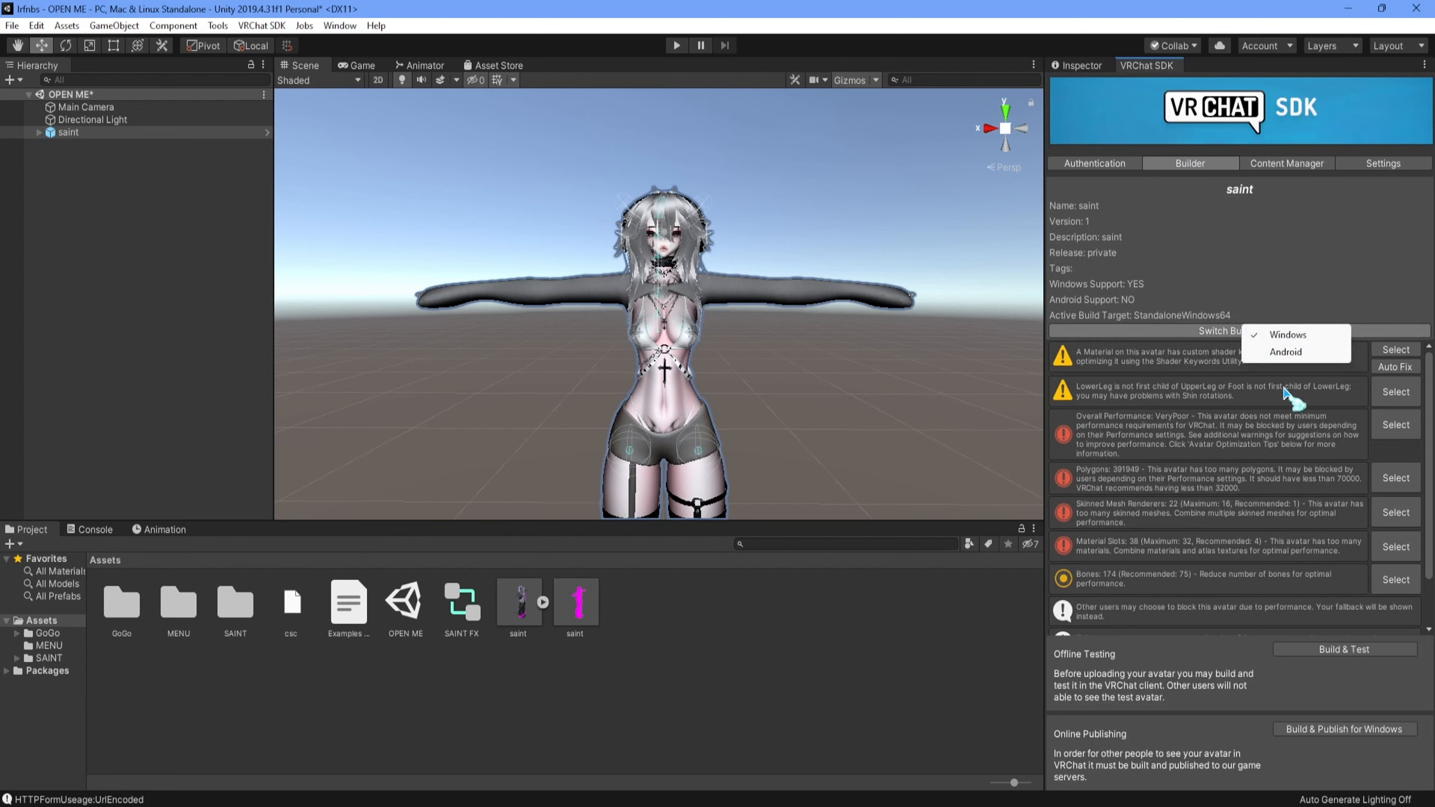
pyautogui.click(1285, 351)
pyautogui.click(744, 443)
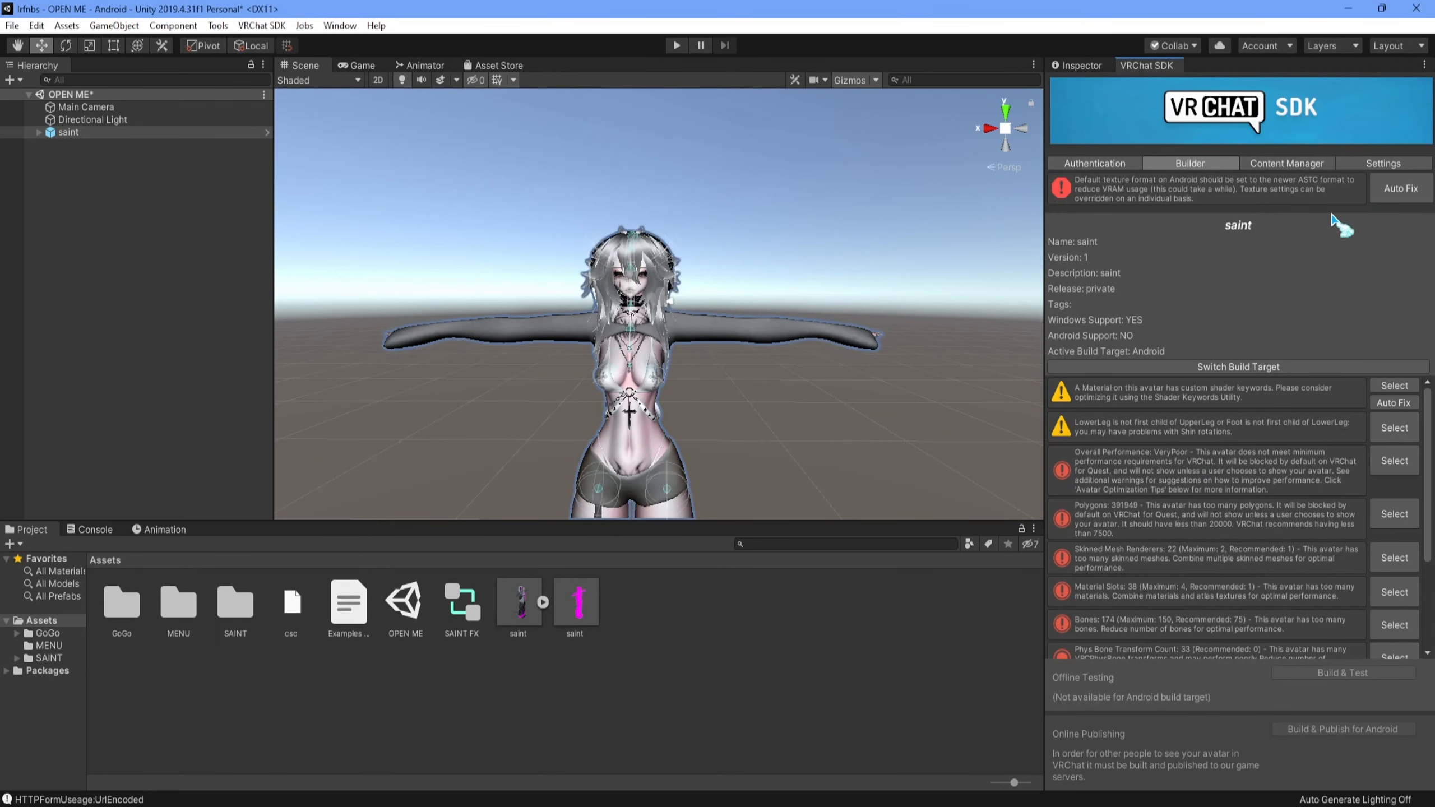
pyautogui.click(1395, 192)
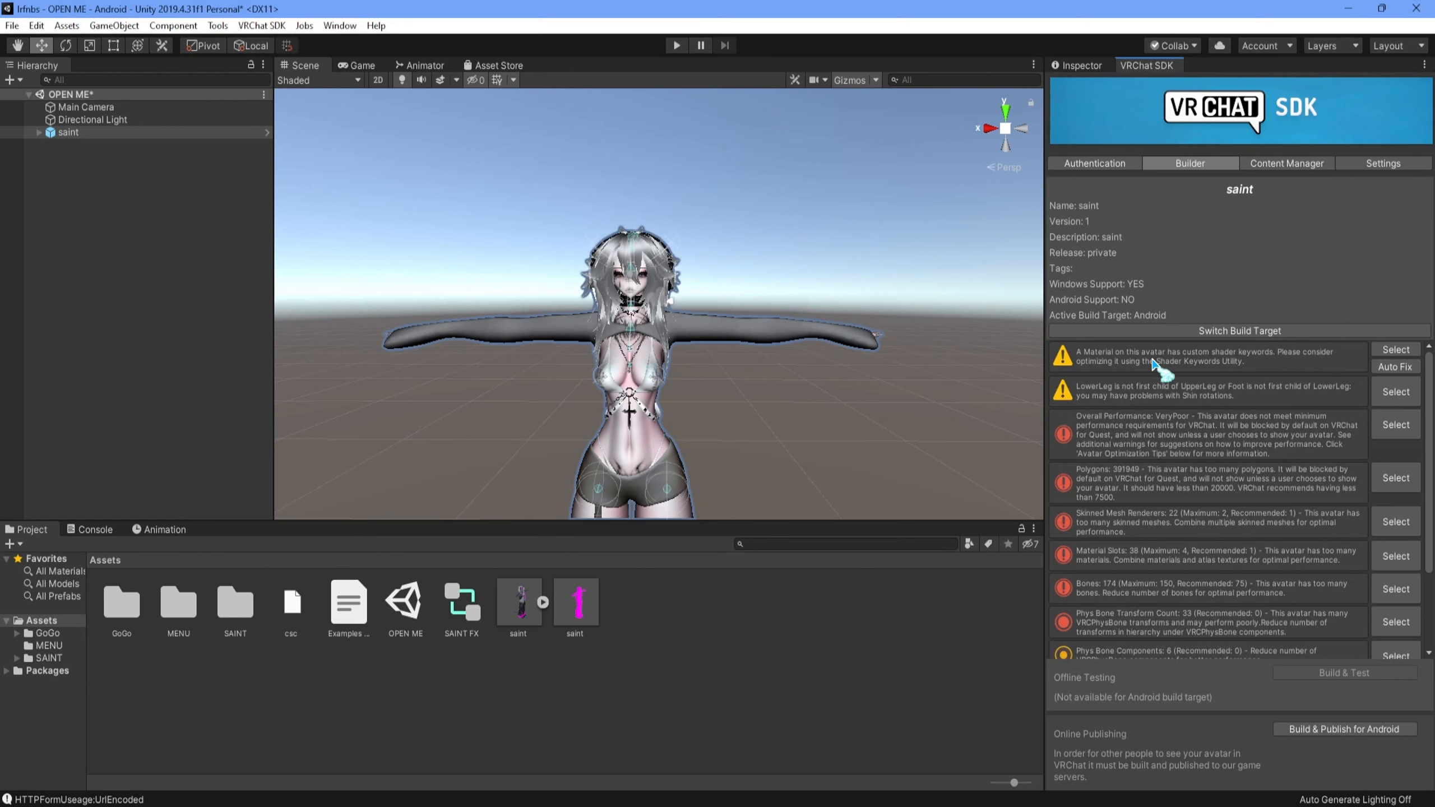
# - Try to build and publish the saint avatar for Android and dismiss the resulting dialog
pyautogui.click(1324, 728)
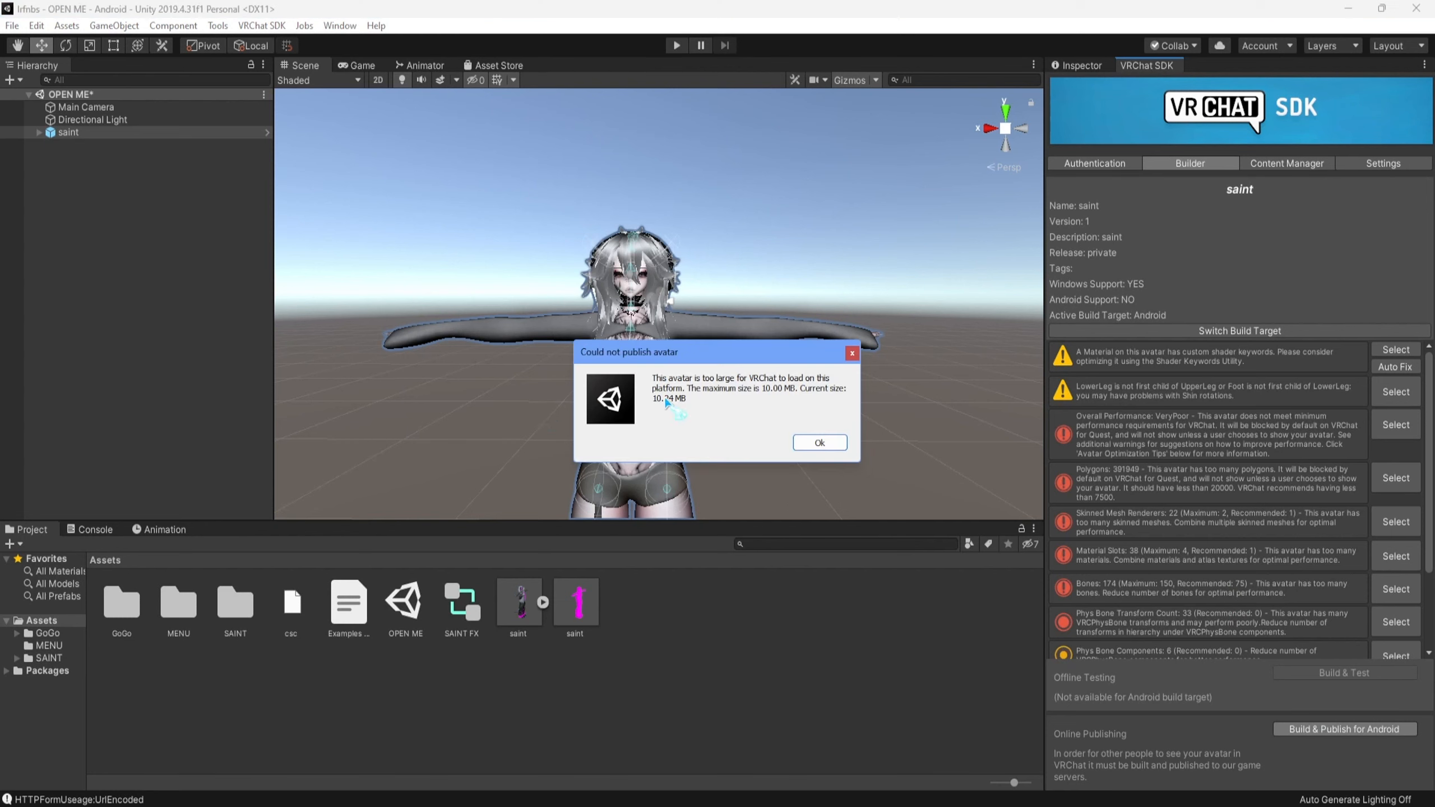
pyautogui.moveTo(718, 347); pyautogui.dragTo(643, 276)
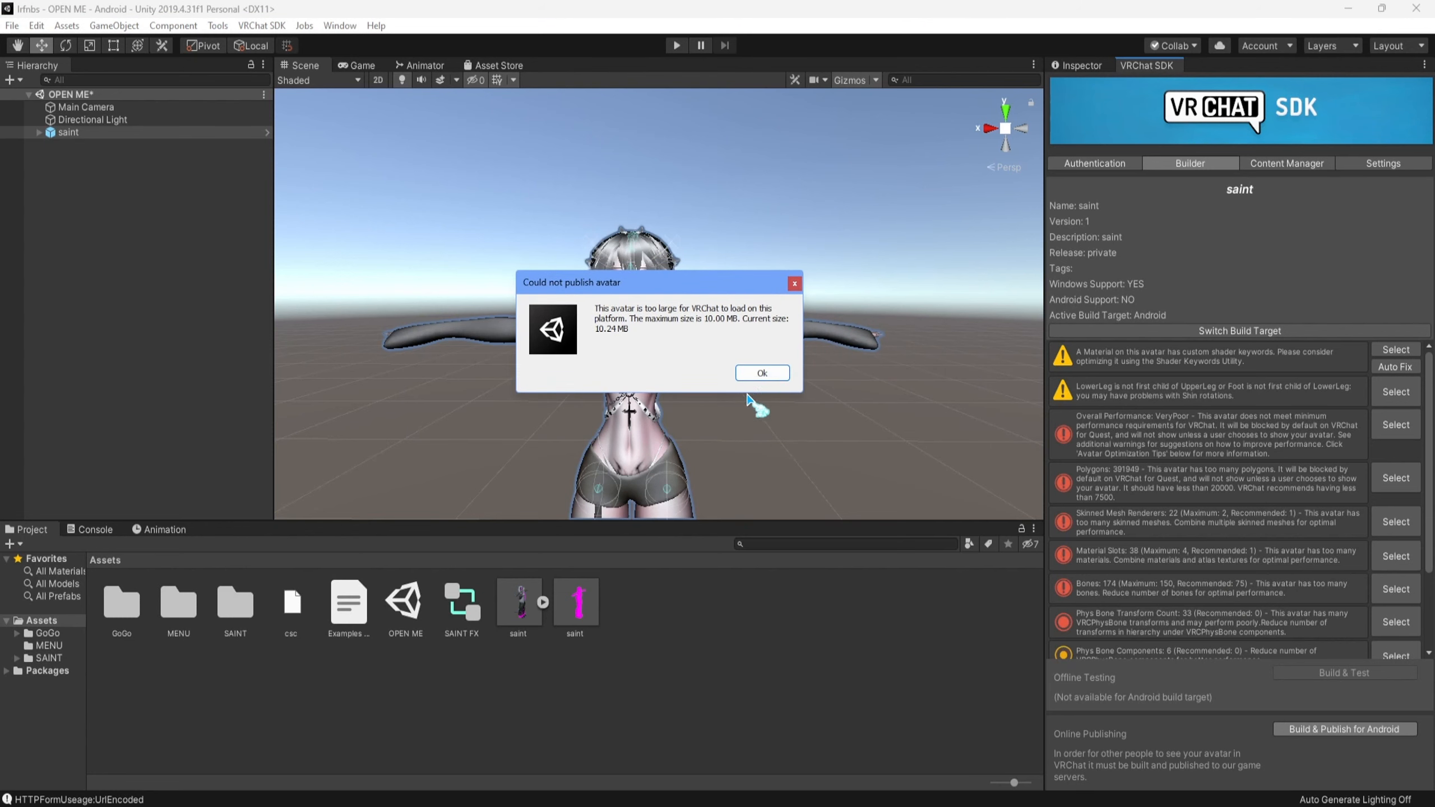
pyautogui.click(761, 374)
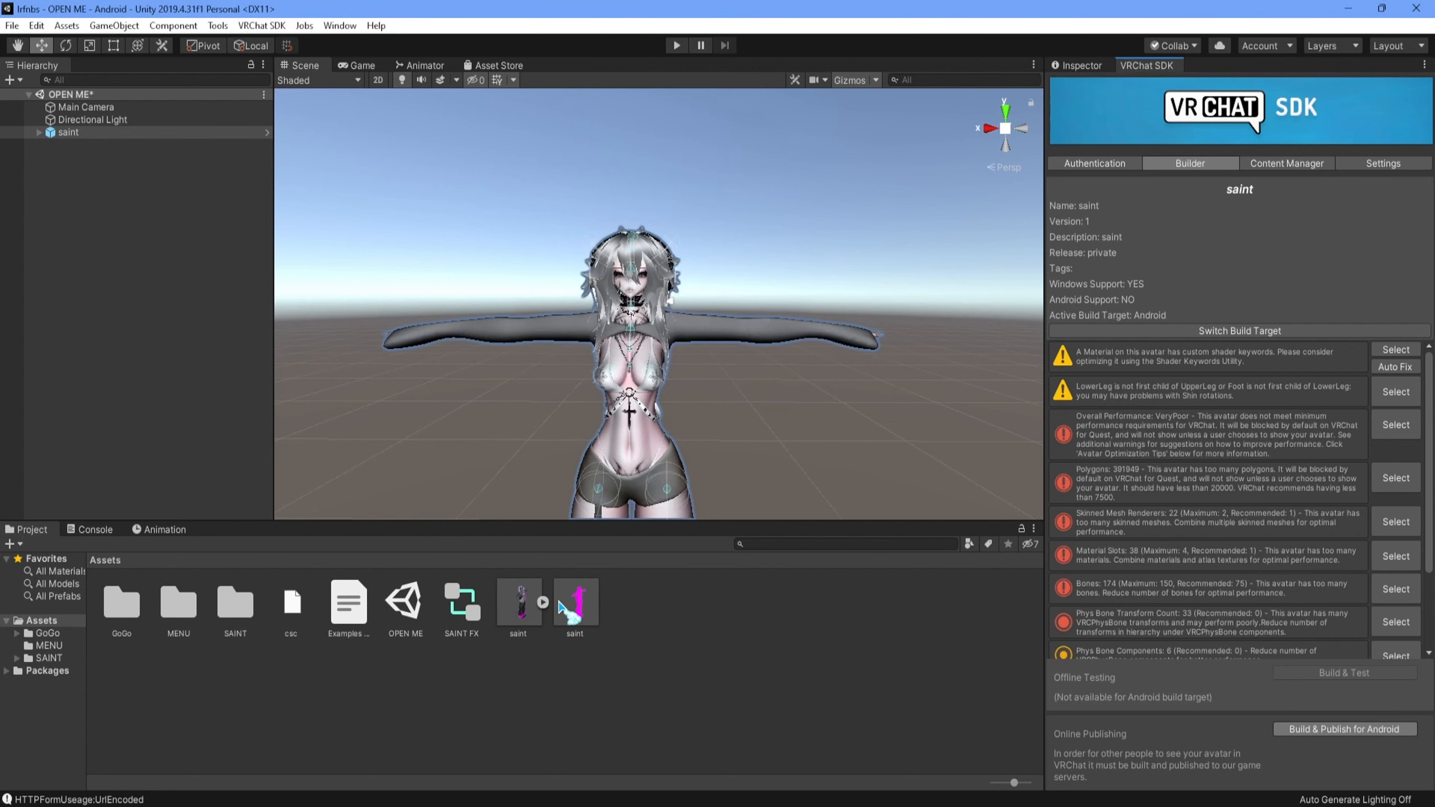
# - Open the SAINT/TEX folder and show the import settings of the textures from sk4 through WHITEa
pyautogui.doubleClick(235, 602)
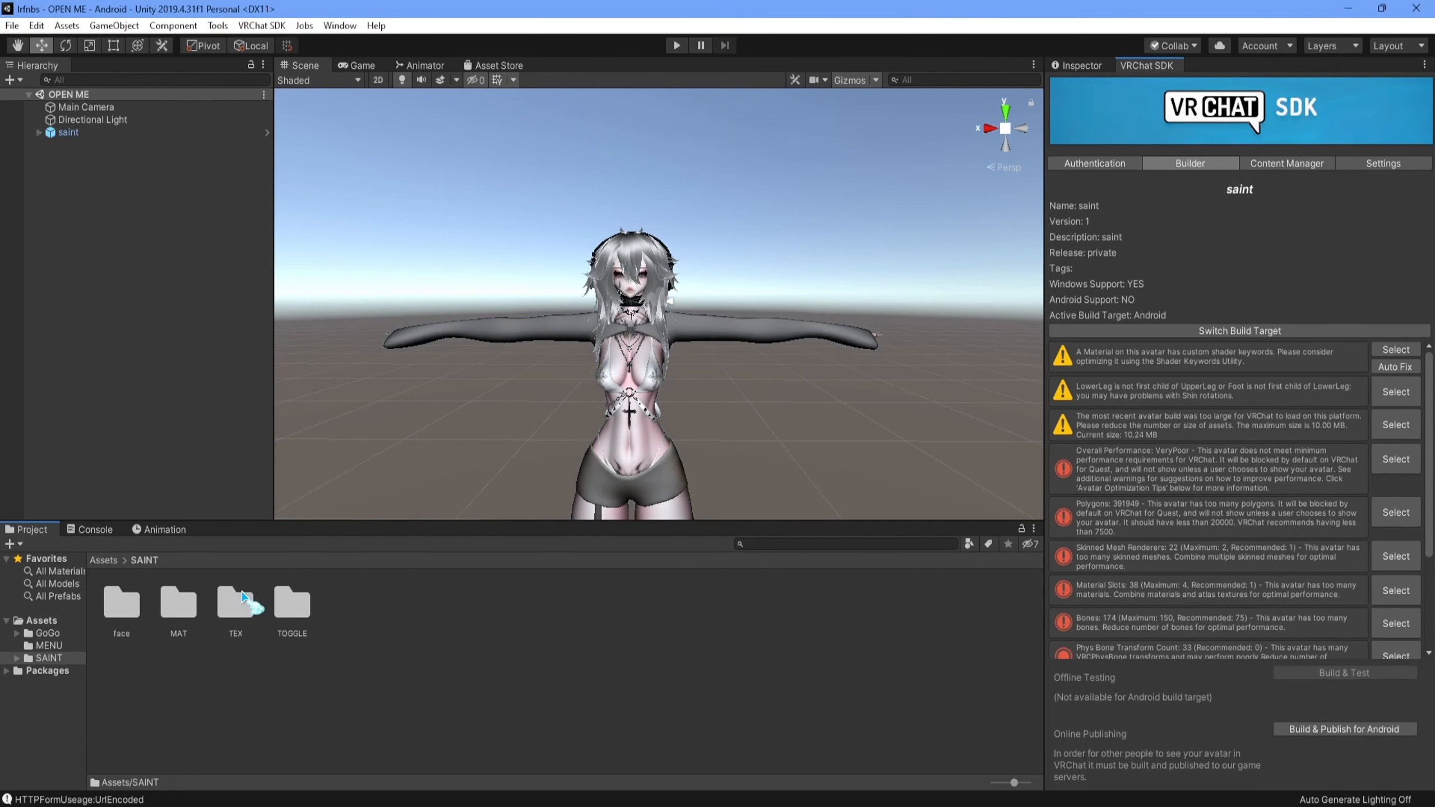
pyautogui.doubleClick(234, 602)
pyautogui.scroll(-2, 457, 622)
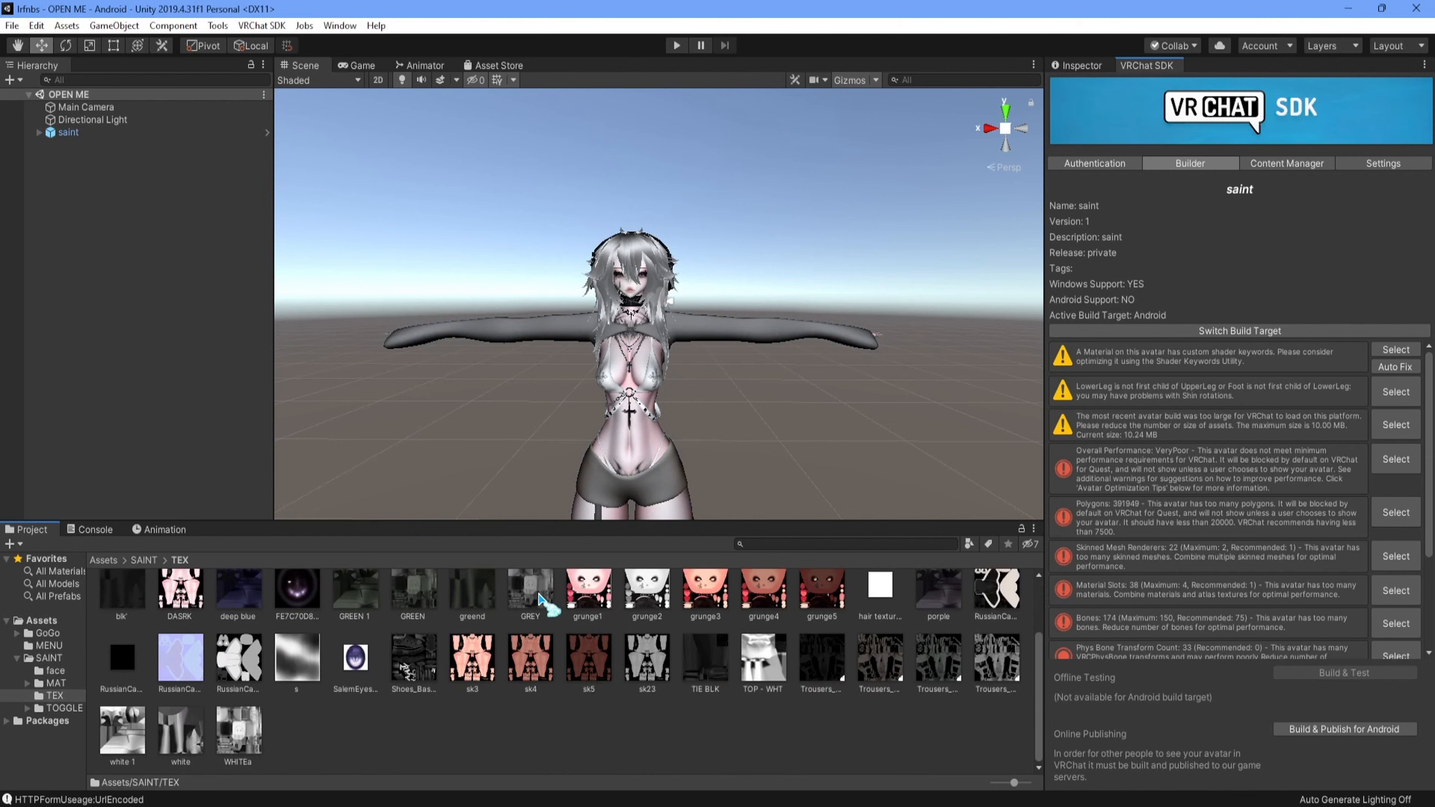
pyautogui.scroll(-2, 617, 745)
pyautogui.click(464, 655)
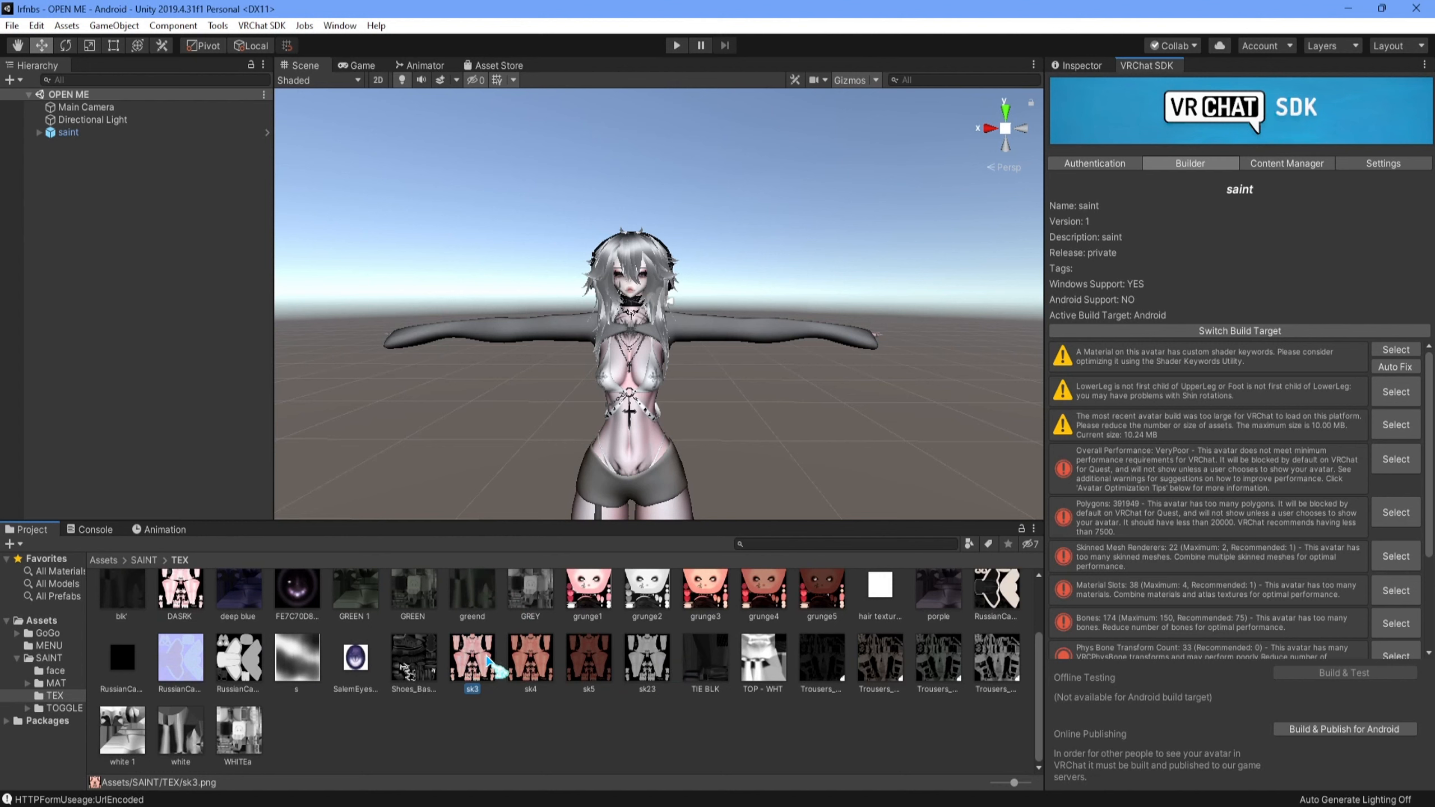
pyautogui.click(551, 661)
pyautogui.keyDown('shift'); pyautogui.click(665, 667); pyautogui.keyUp('shift')
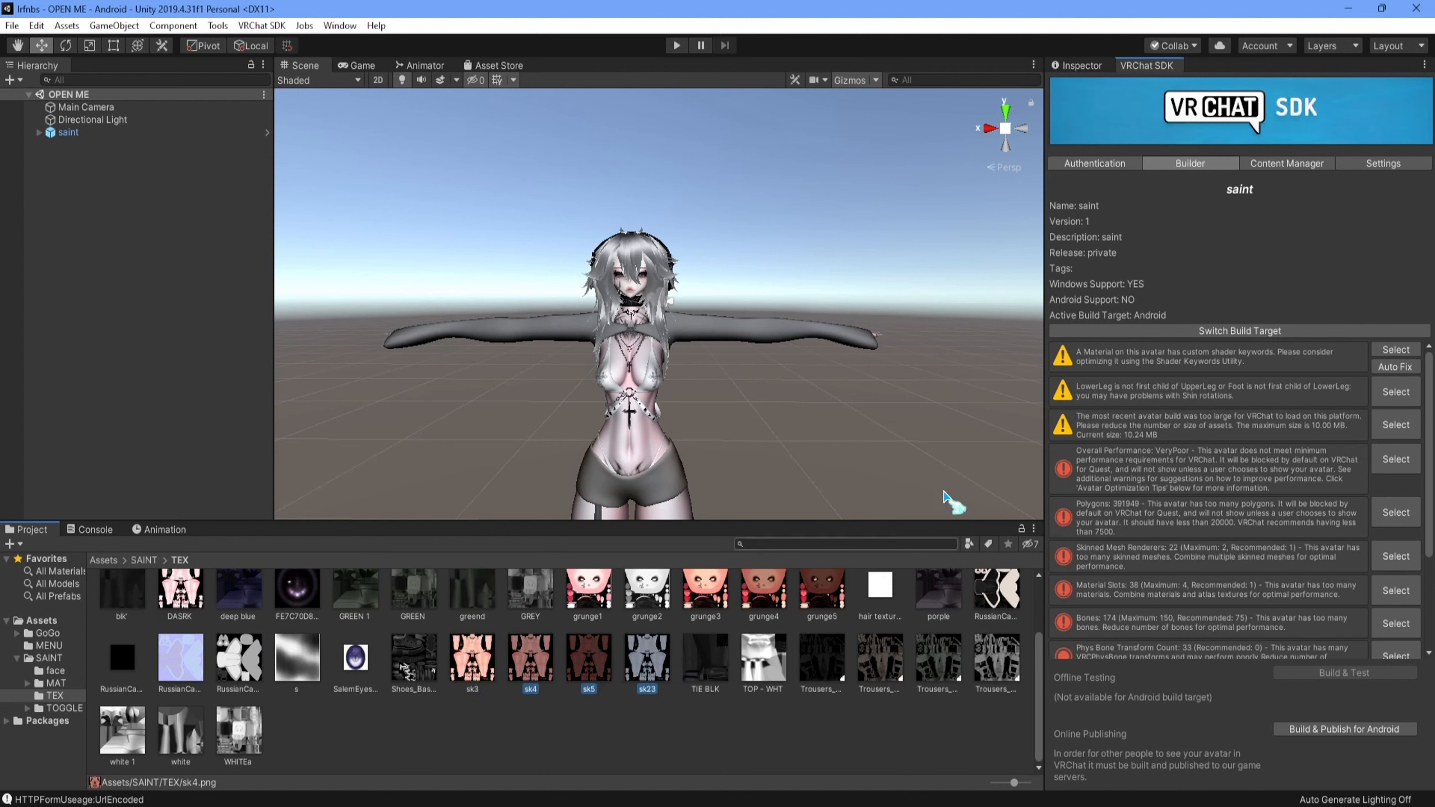
pyautogui.keyDown('shift'); pyautogui.click(238, 735); pyautogui.keyUp('shift')
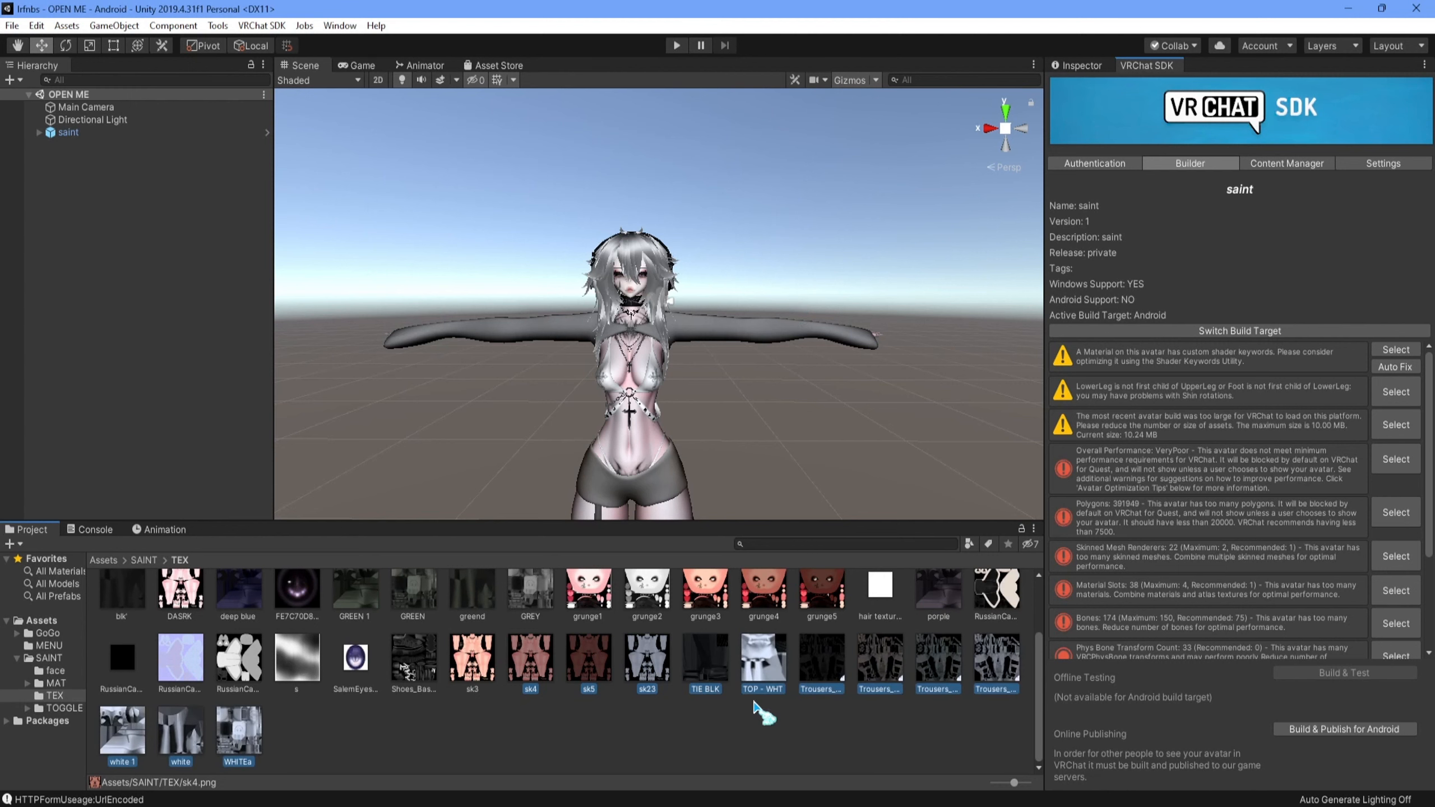
pyautogui.click(1076, 65)
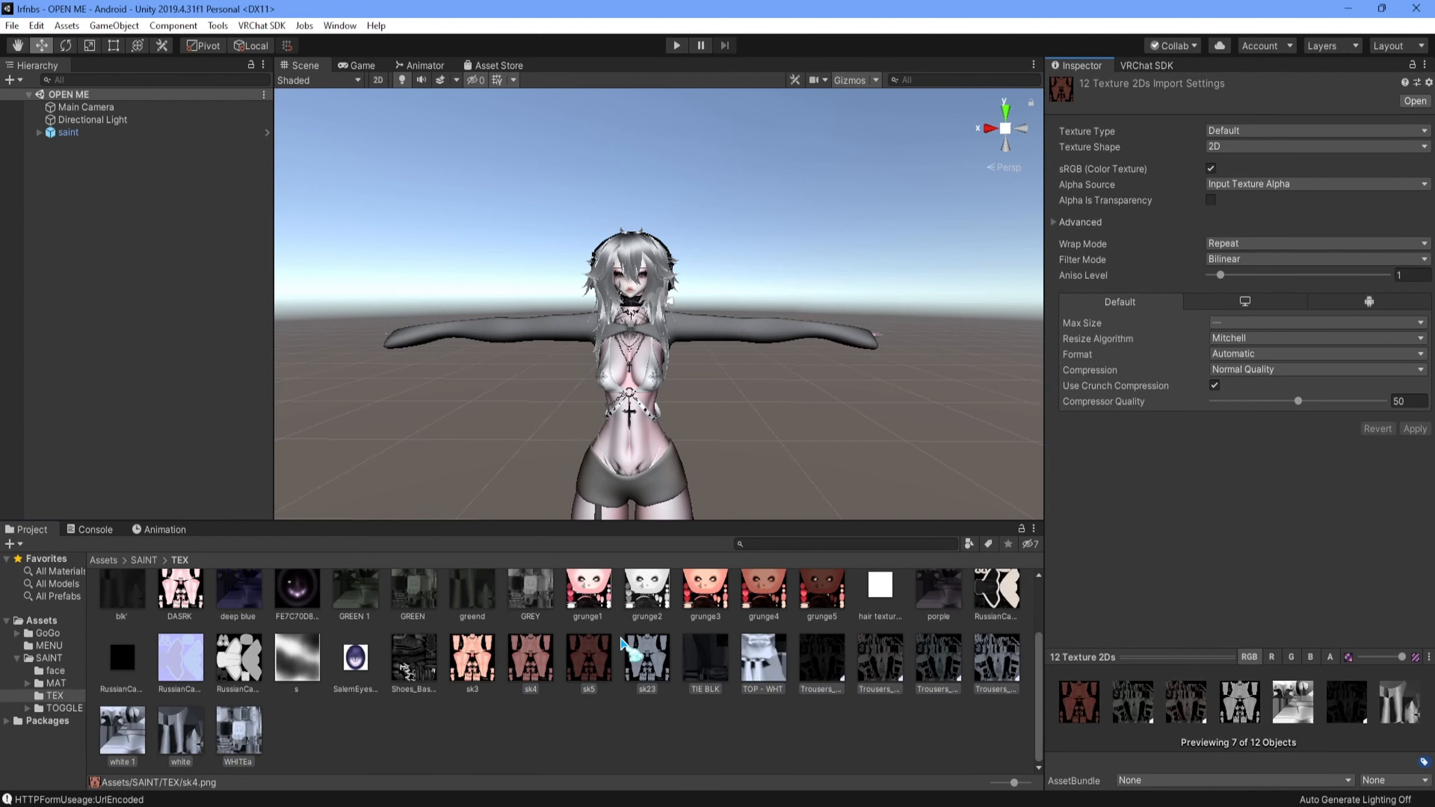
pyautogui.click(1297, 323)
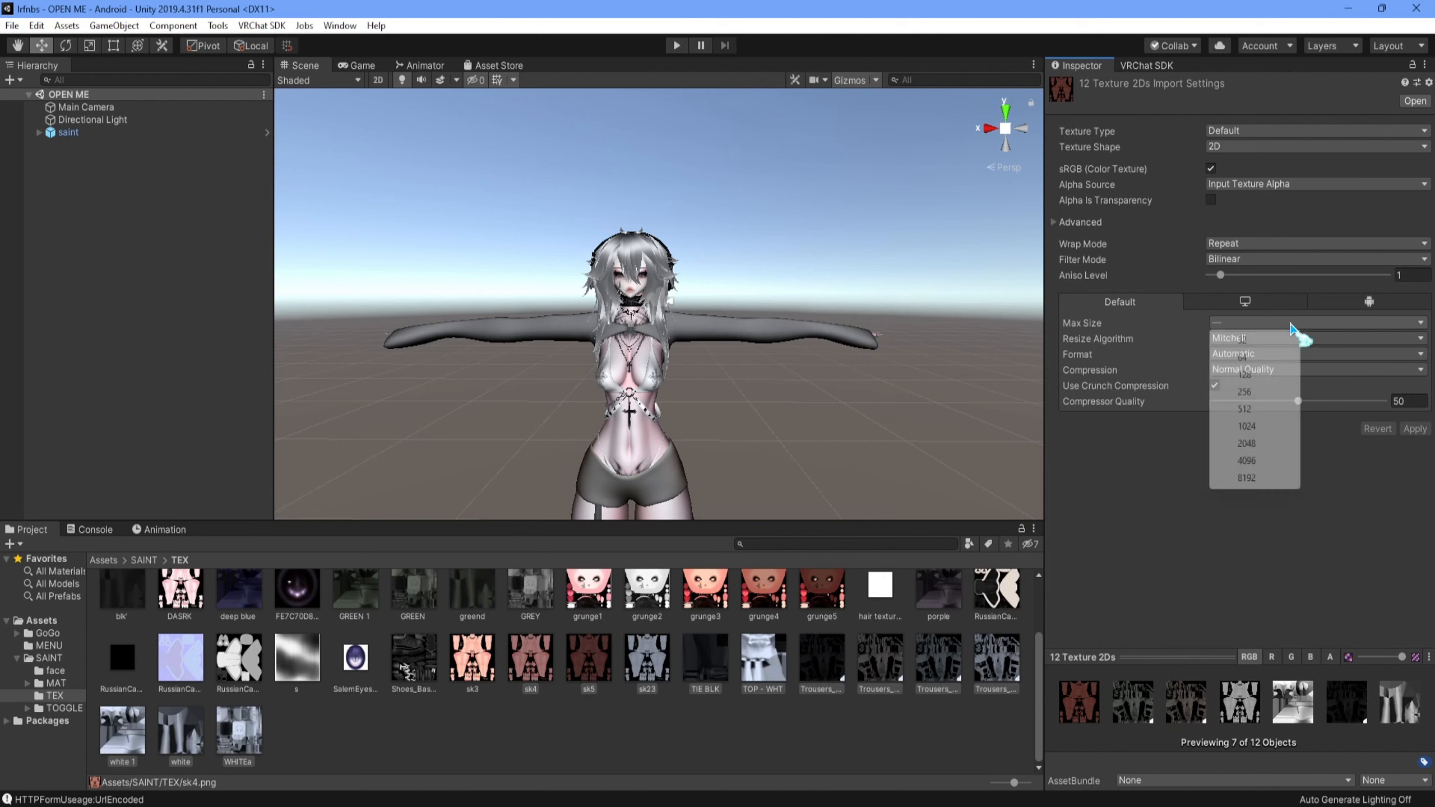
pyautogui.click(543, 698)
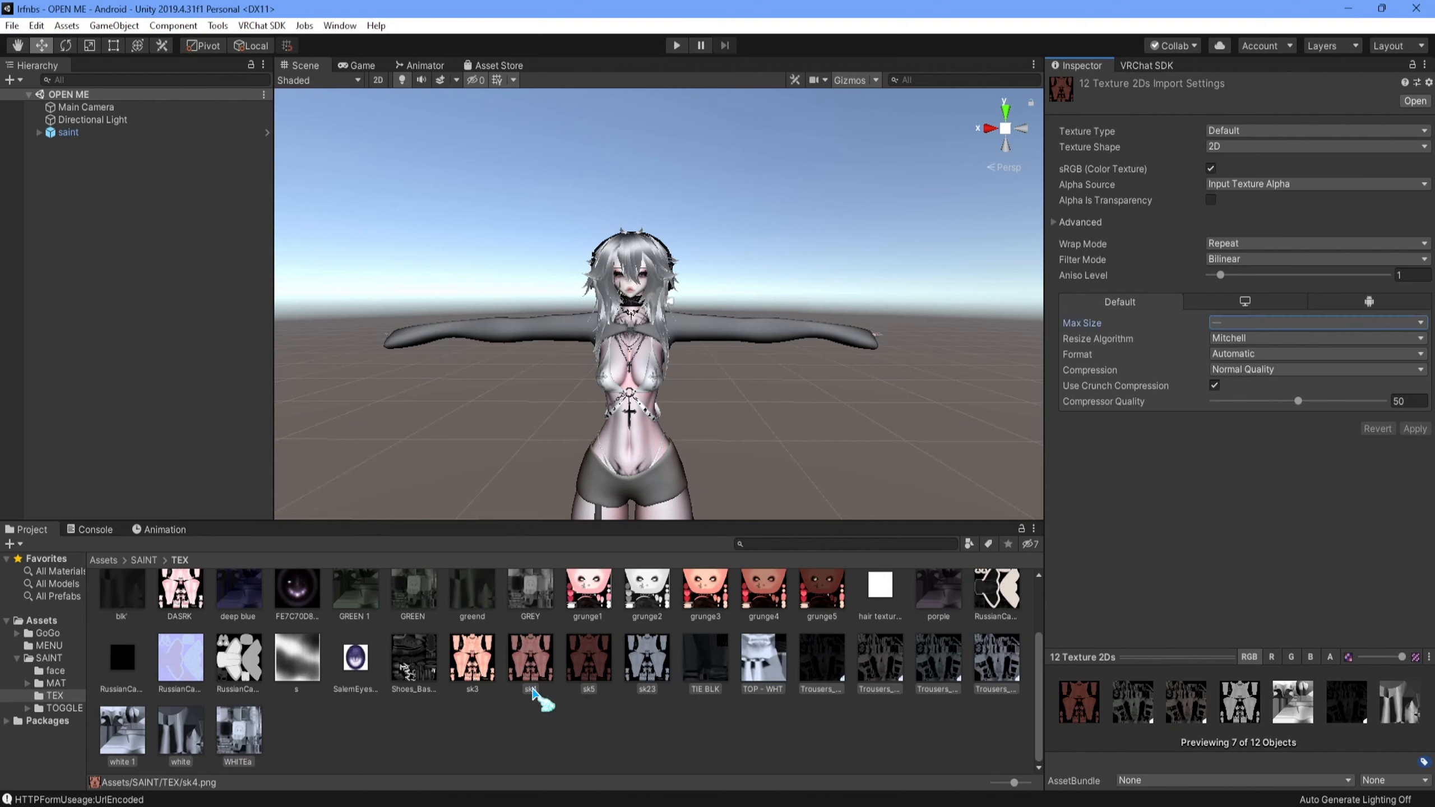
pyautogui.click(546, 675)
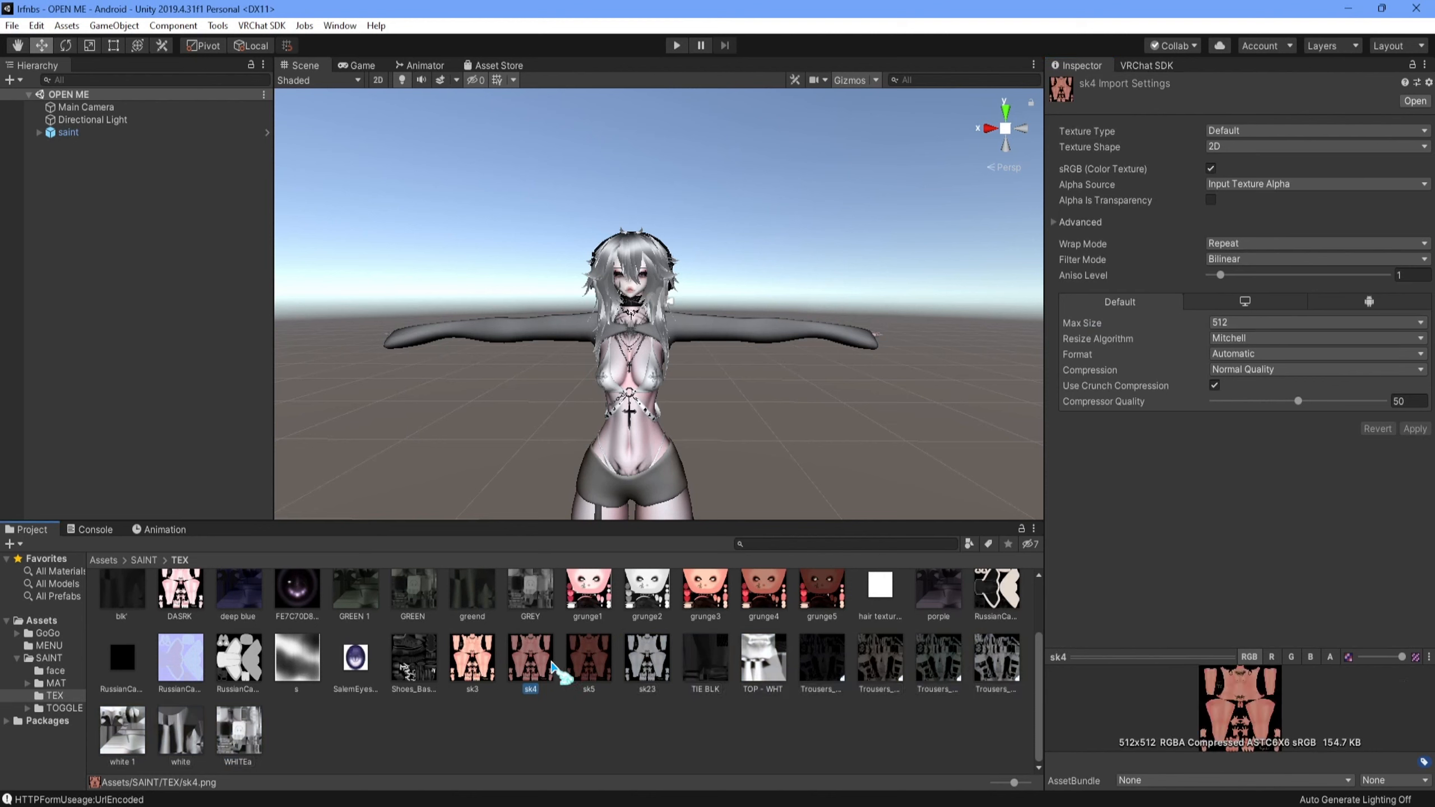
pyautogui.keyDown('shift'); pyautogui.click(238, 732); pyautogui.keyUp('shift')
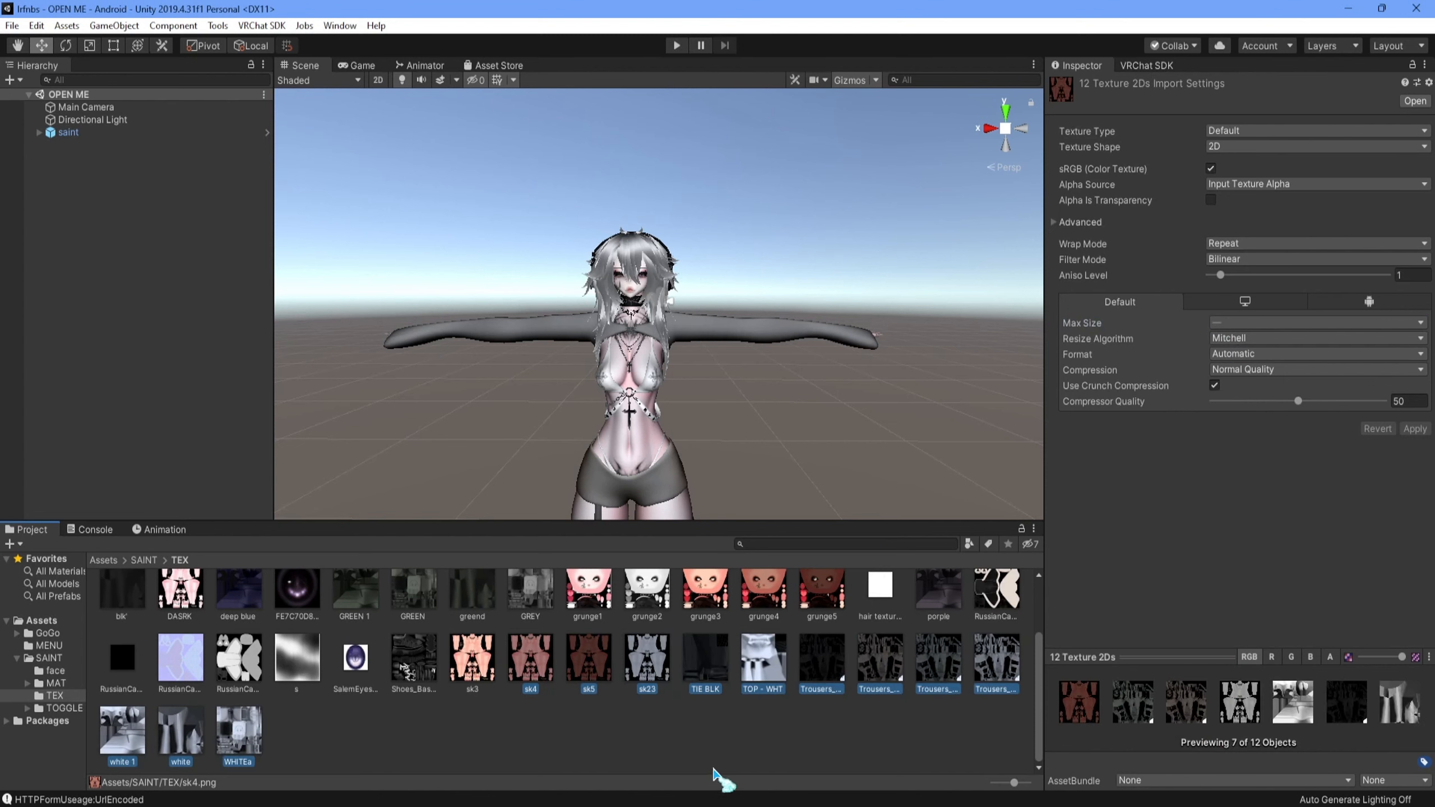
# - Set the Max Size of all textures from sk3 through WHITEa to 256 and apply it
pyautogui.click(474, 668)
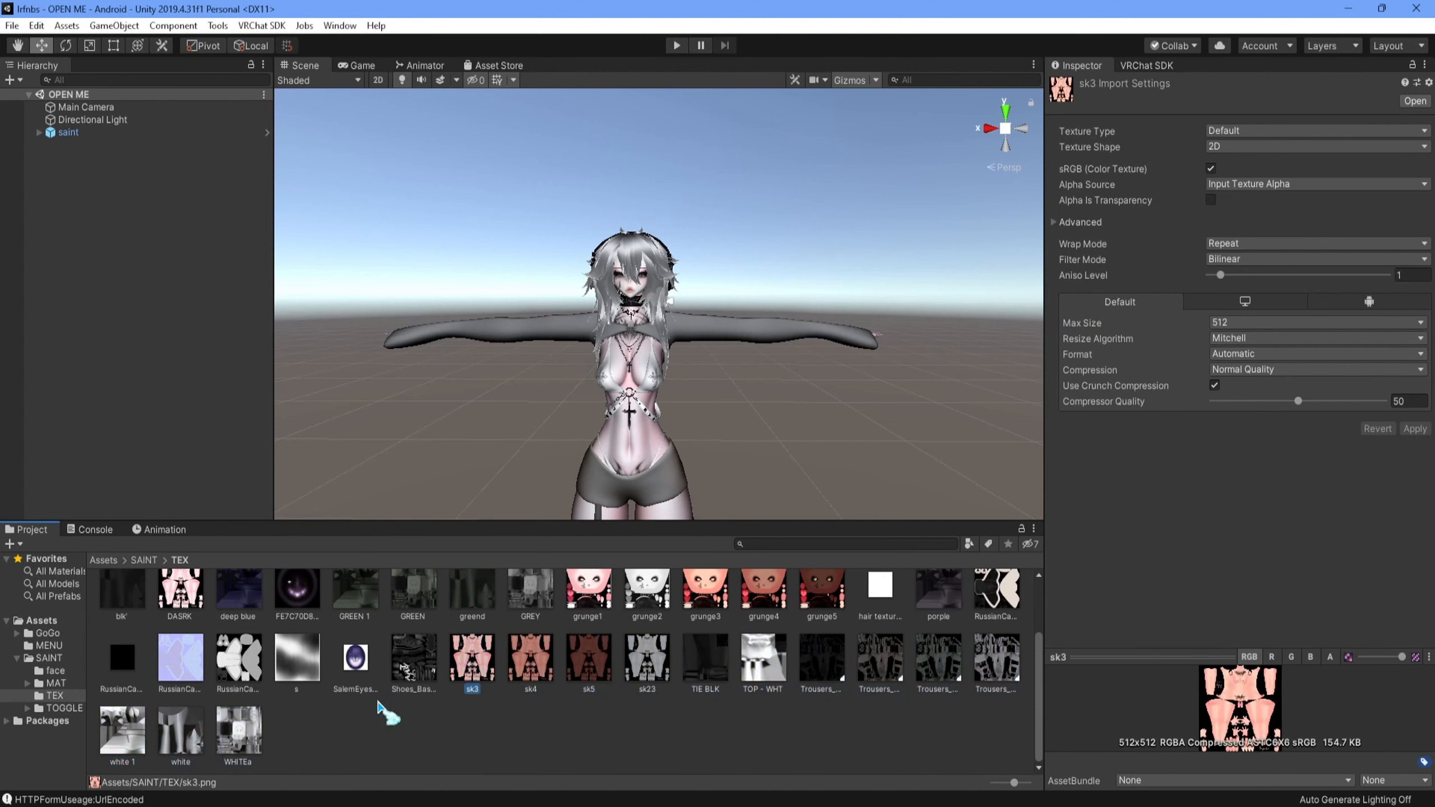
pyautogui.keyDown('shift'); pyautogui.click(238, 741); pyautogui.keyUp('shift')
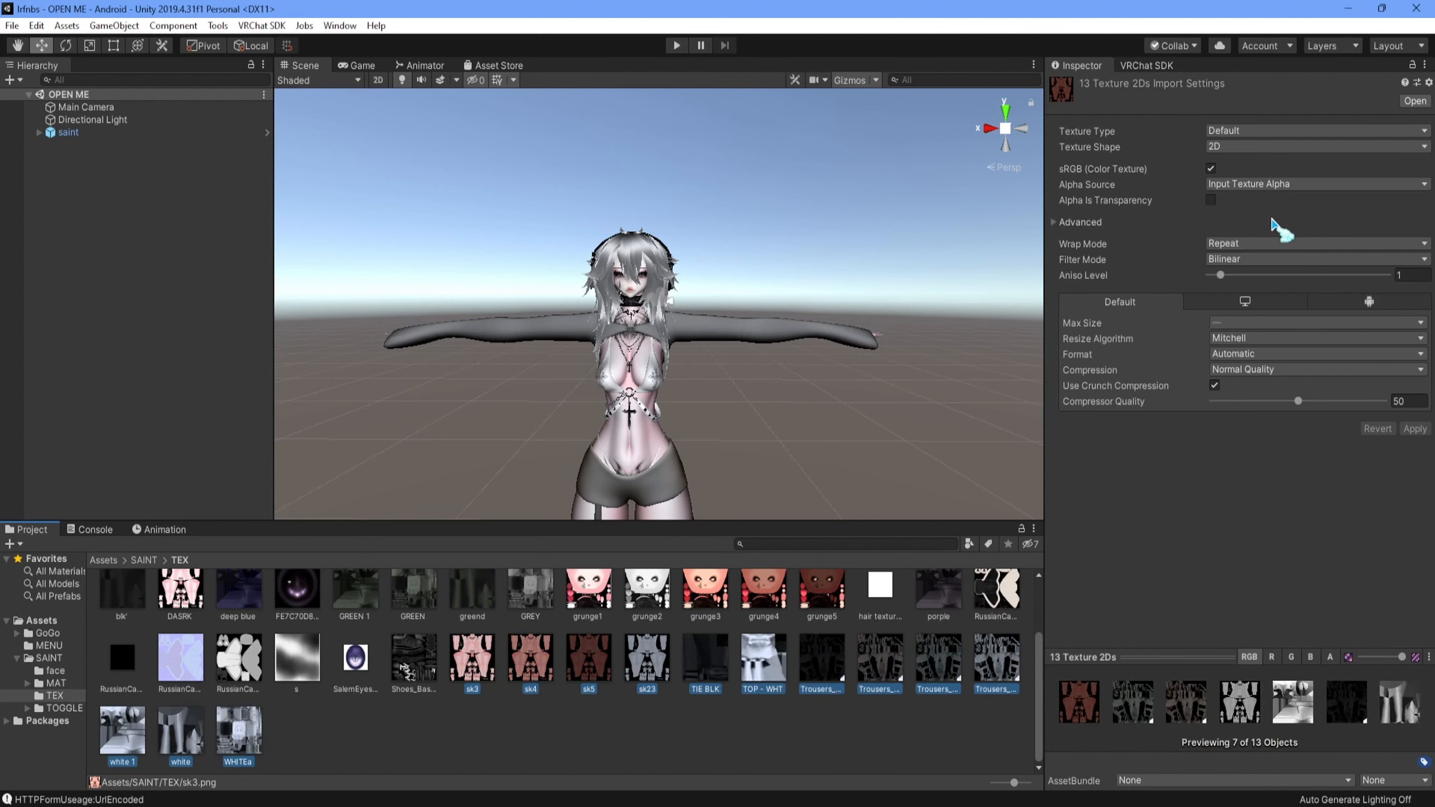
pyautogui.click(1278, 322)
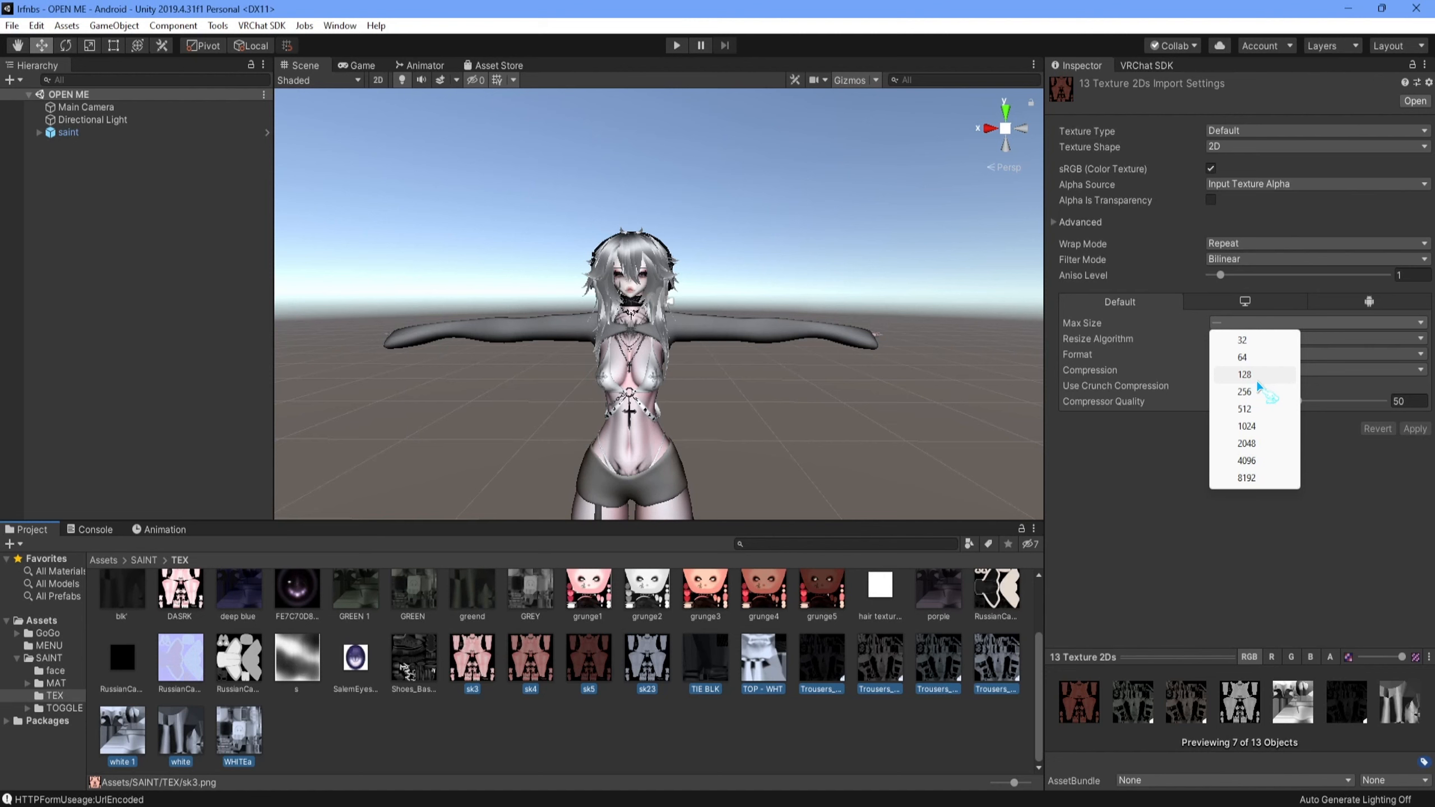
pyautogui.click(1245, 391)
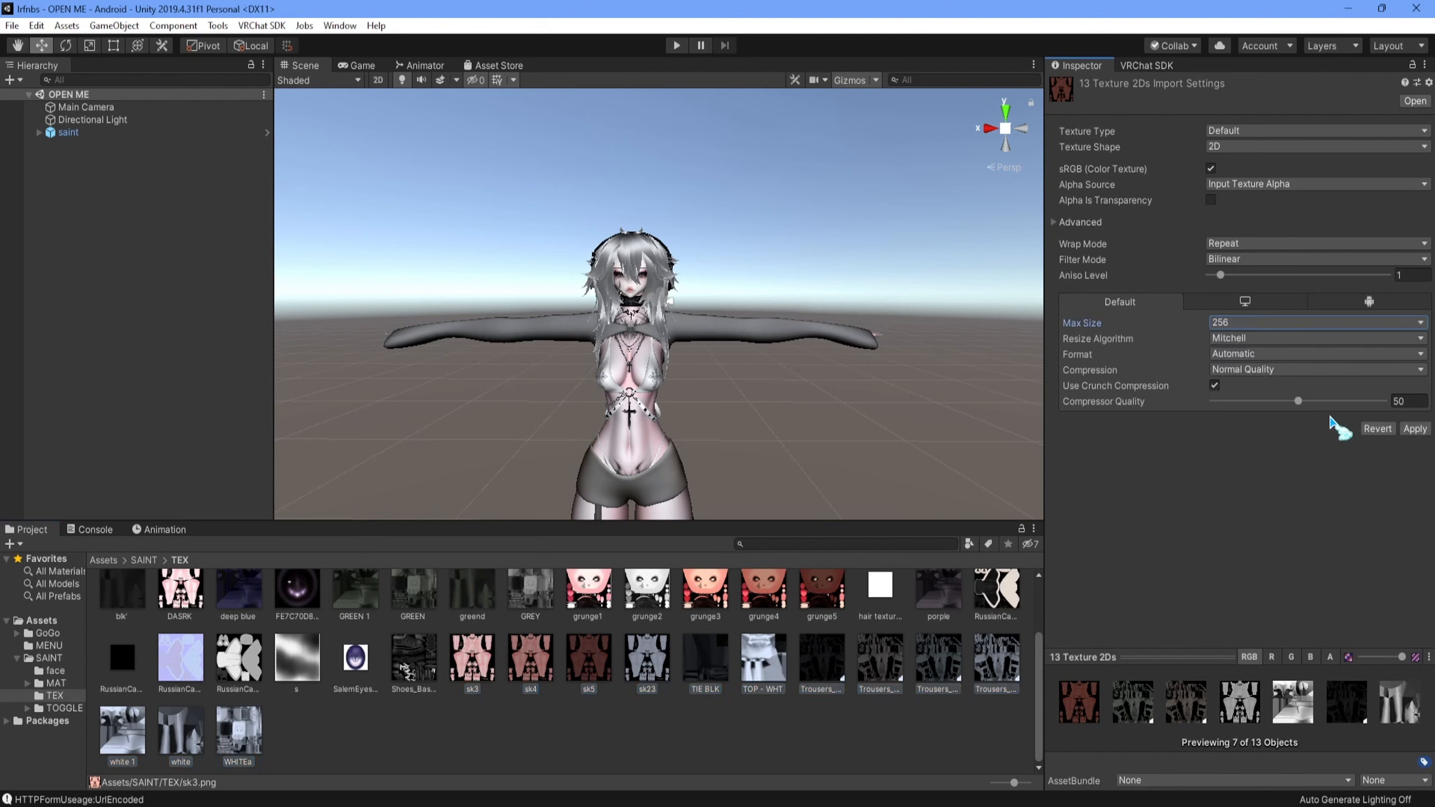
pyautogui.click(1407, 430)
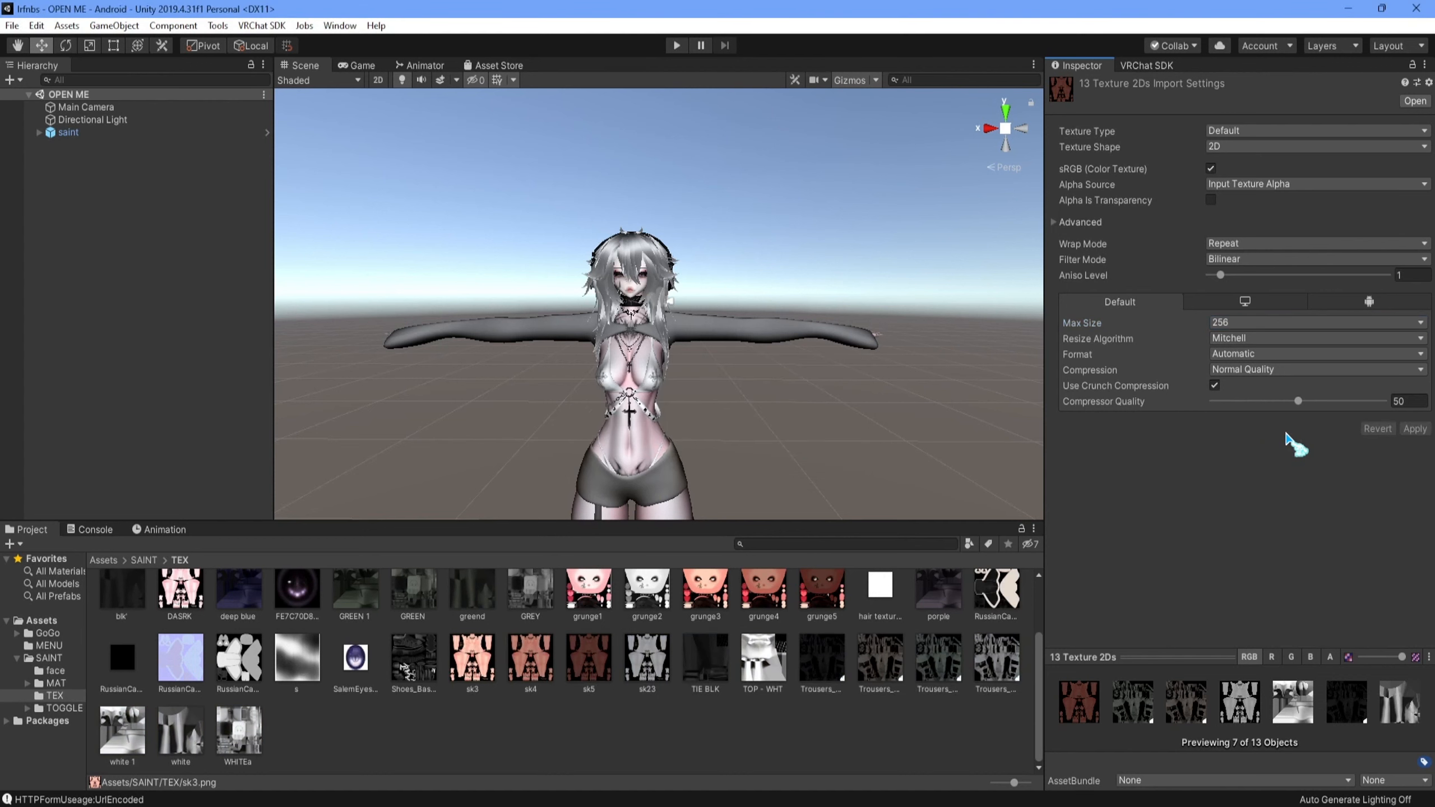
# - Set the Max Size of all textures from grunge2 through s to 256 and apply it
pyautogui.click(353, 656)
pyautogui.click(297, 664)
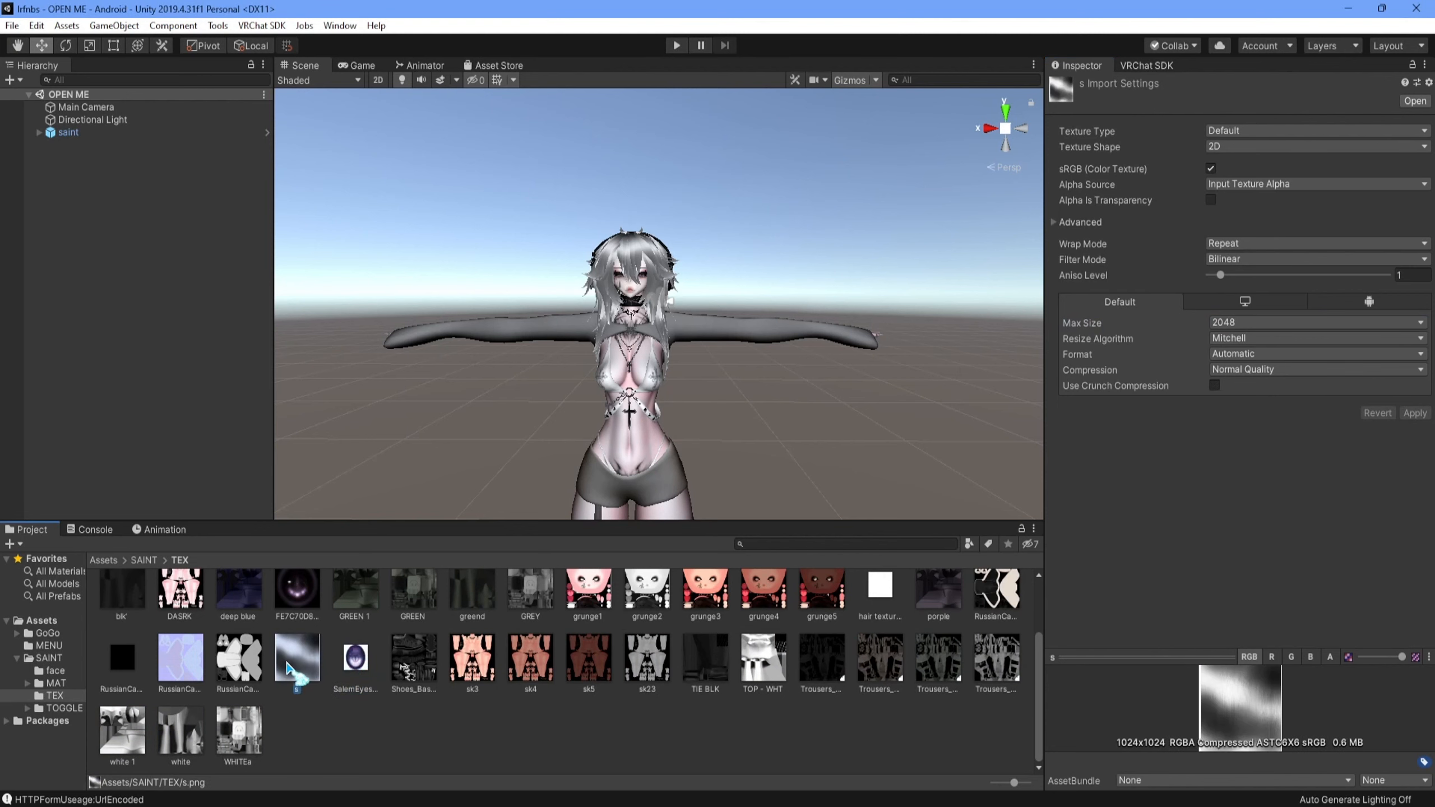
pyautogui.scroll(2, 368, 650)
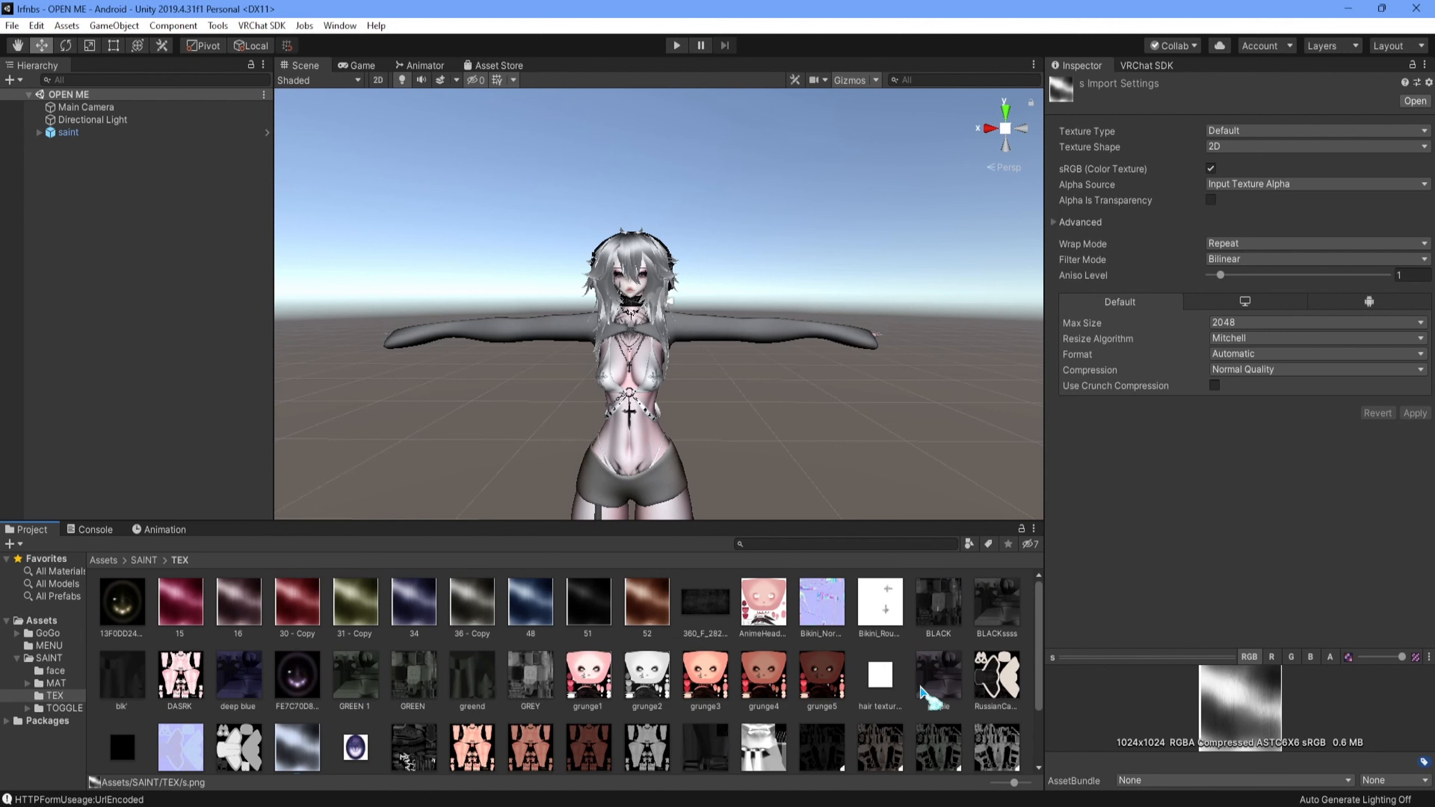
pyautogui.keyDown('shift'); pyautogui.click(659, 672); pyautogui.keyUp('shift')
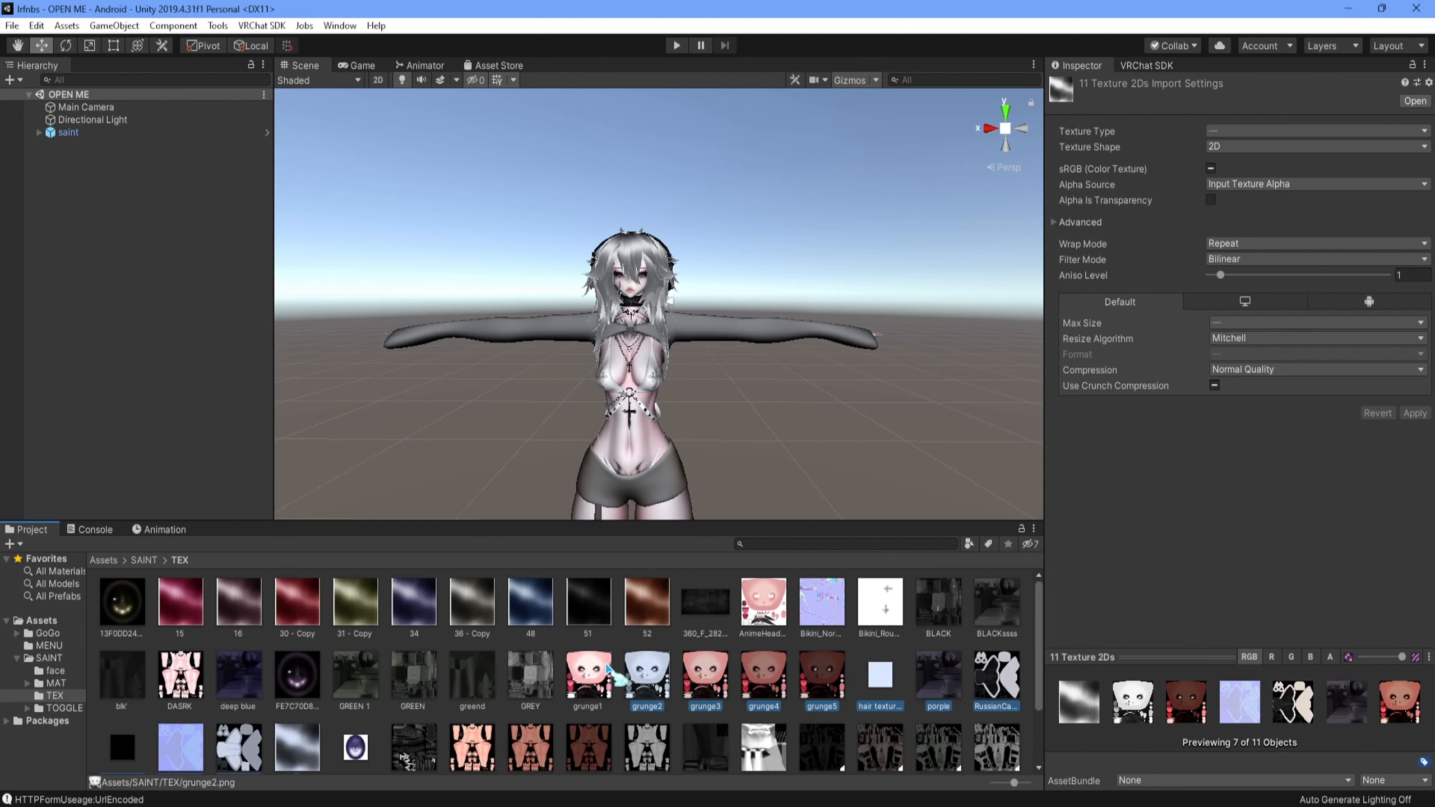
pyautogui.click(1232, 323)
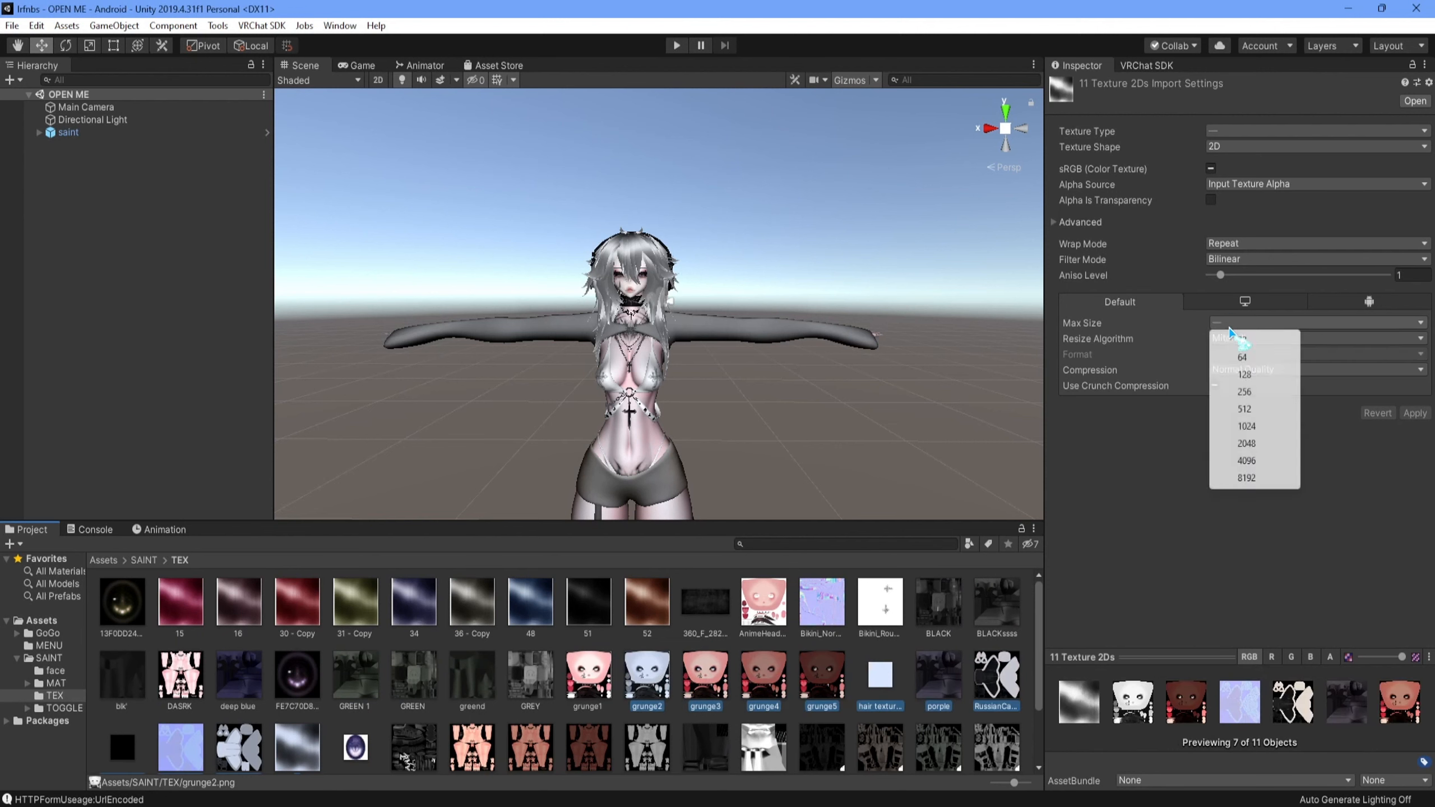
pyautogui.click(1255, 392)
pyautogui.click(1414, 413)
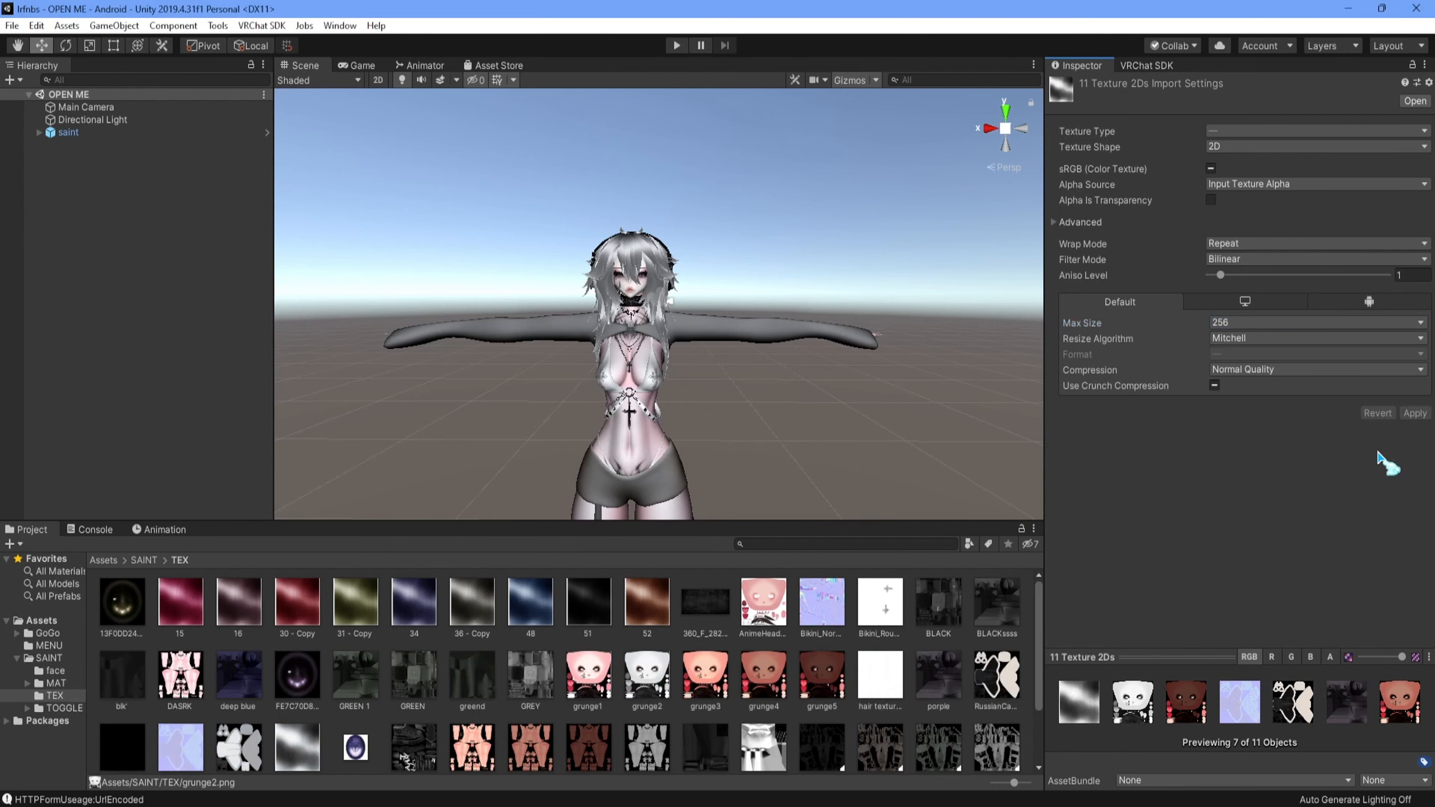
# - Build and publish the saint avatar for Android, confirming the content rights, uploading it and dismissing the completion dialog
pyautogui.click(1158, 67)
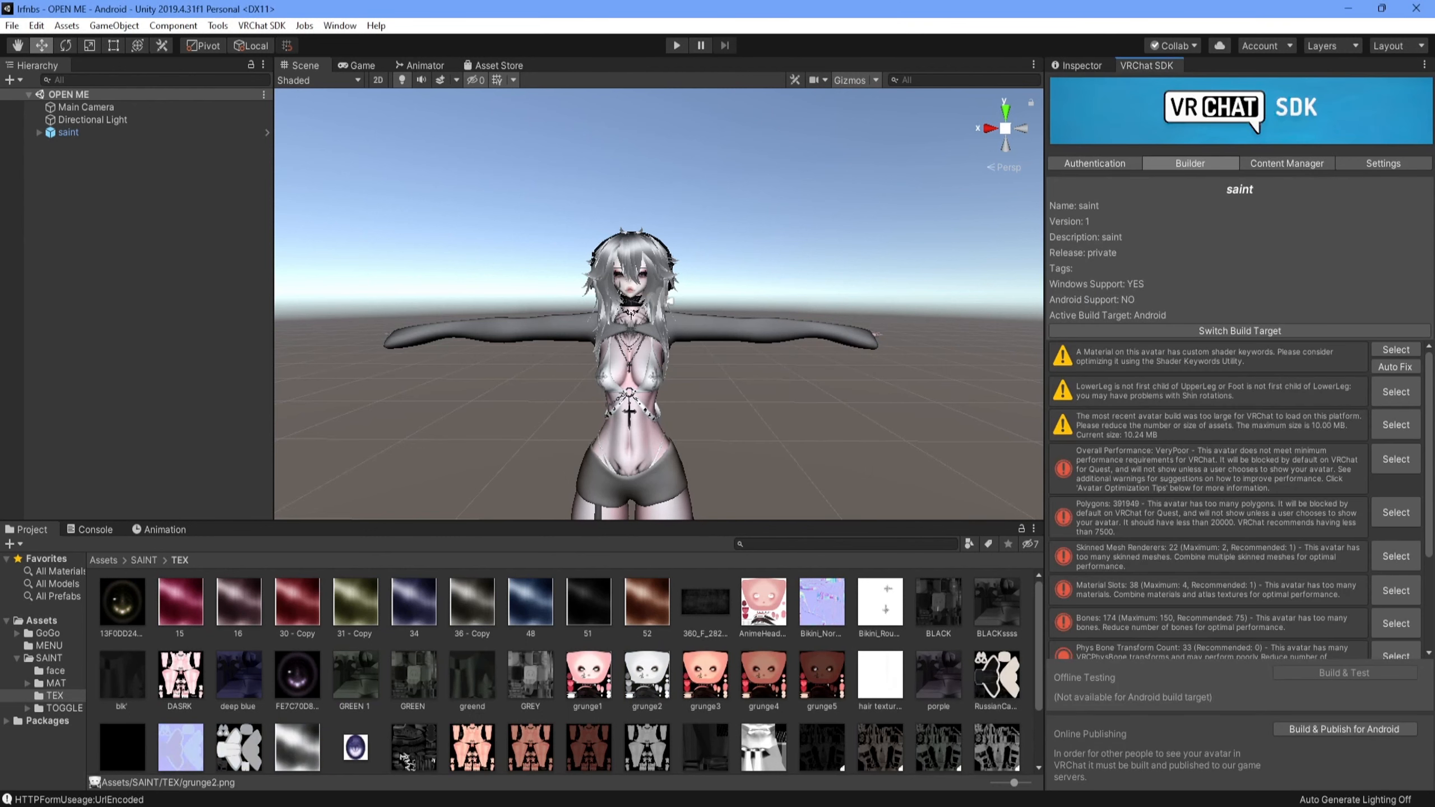
pyautogui.click(1358, 735)
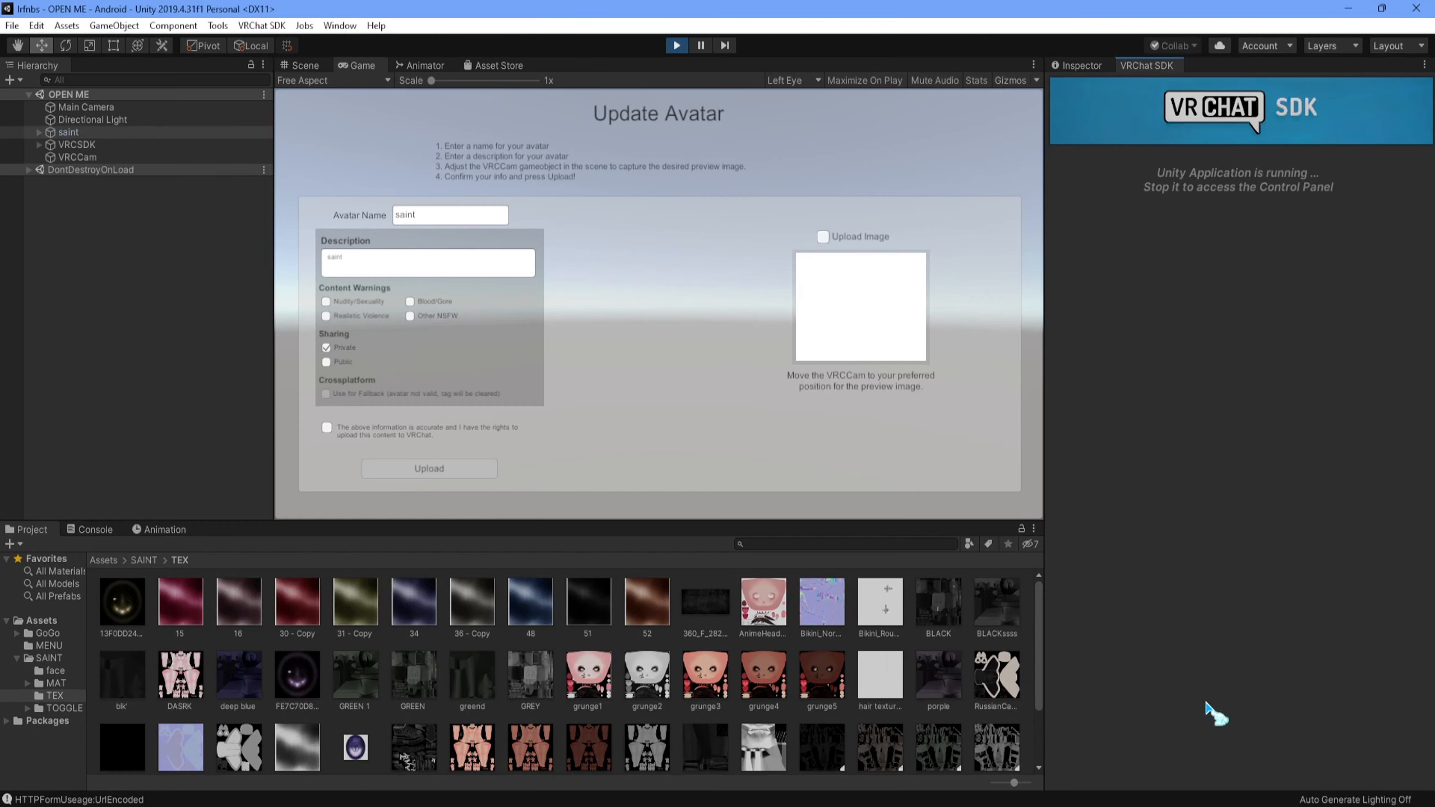
pyautogui.click(360, 438)
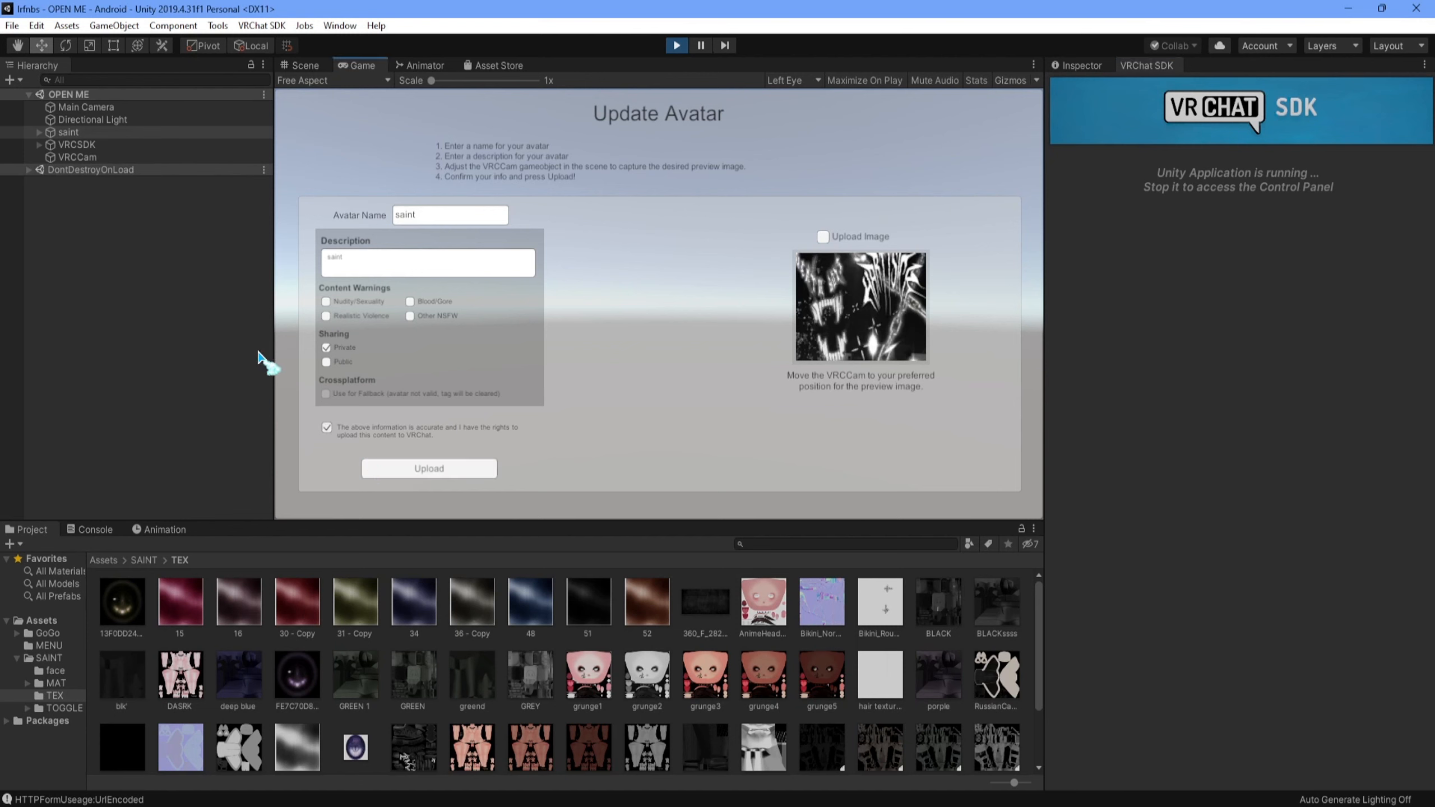
pyautogui.click(469, 469)
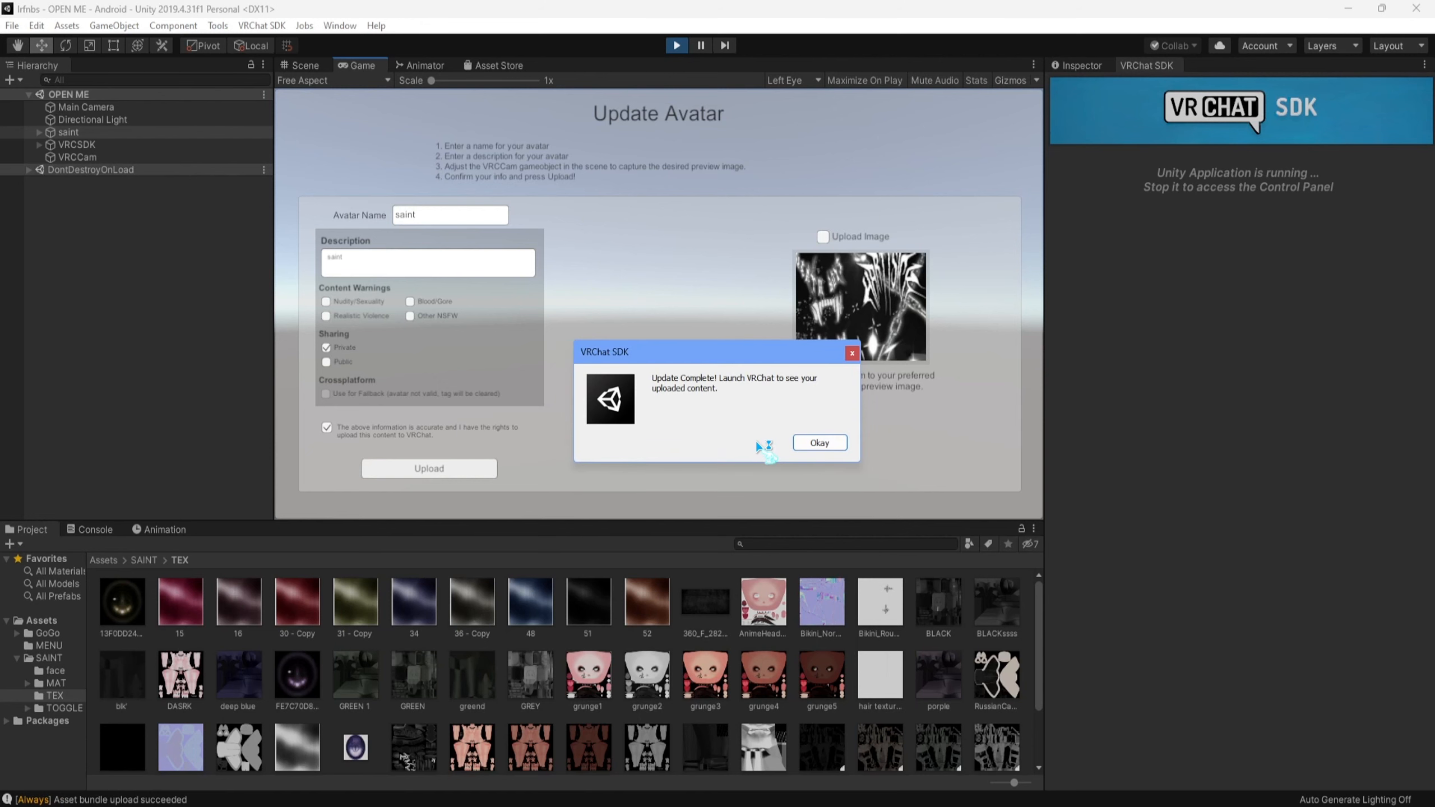
pyautogui.click(836, 443)
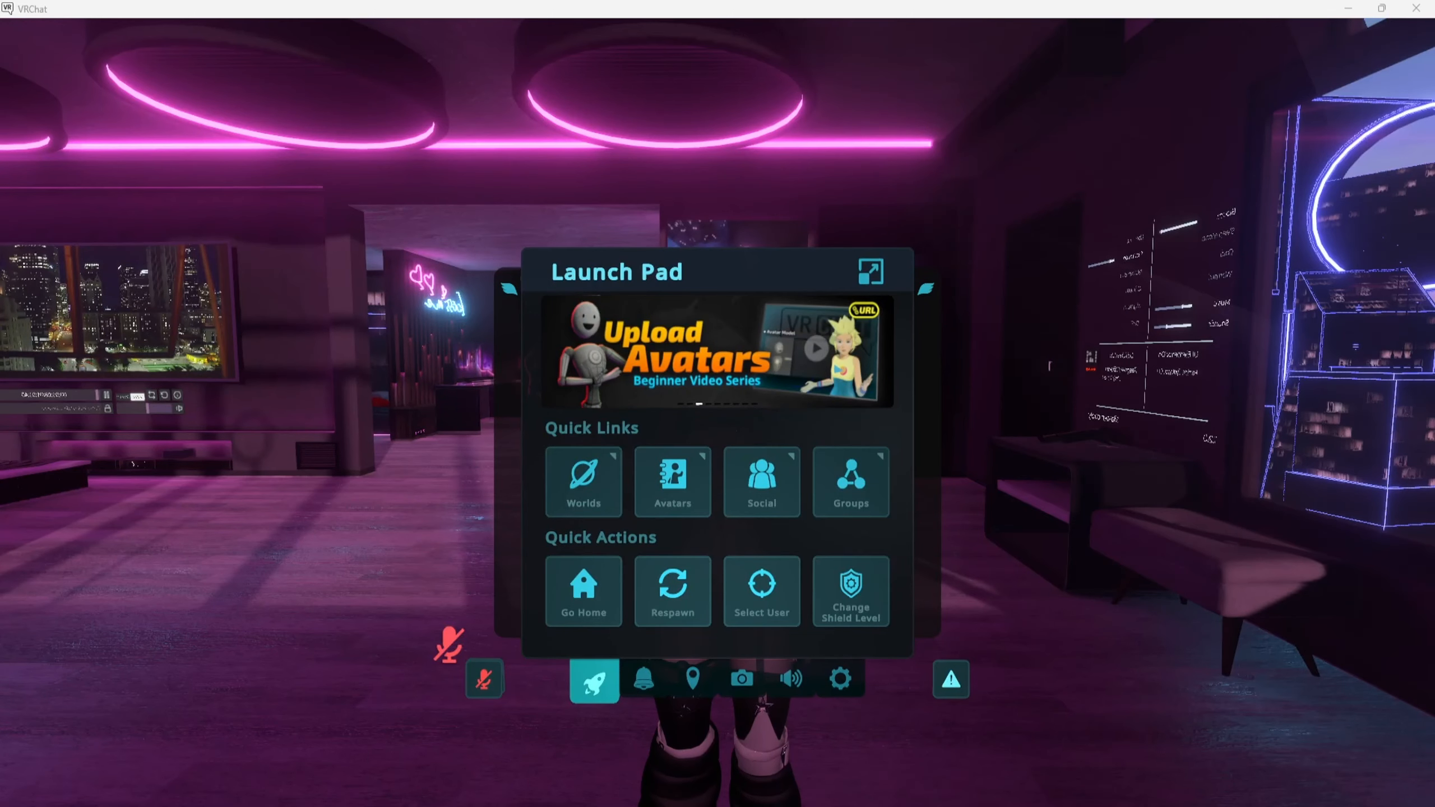
# - Switch to VRChat and walk the saint avatar back and forth to inspect how it looks and moves
pyautogui.press('Escape')
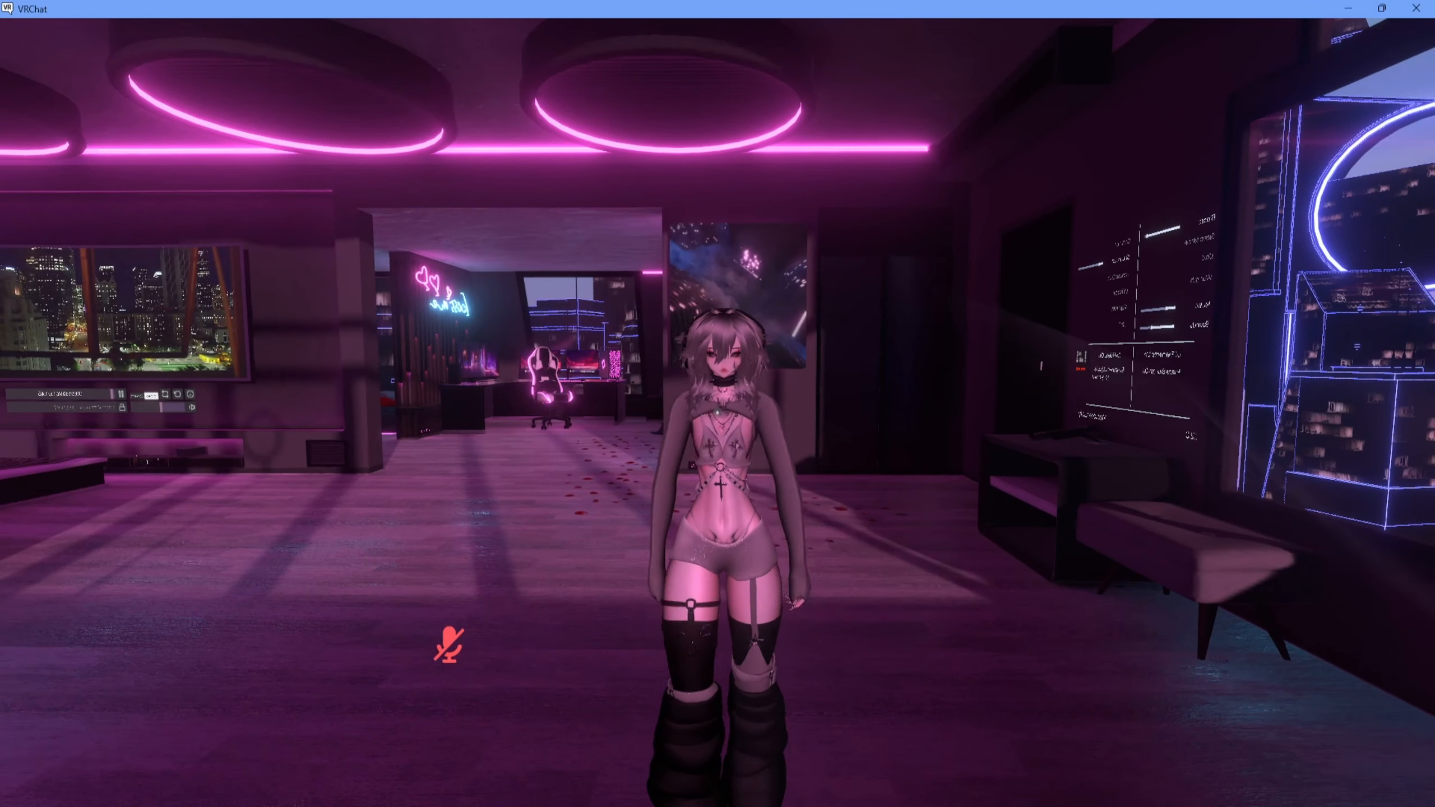
pyautogui.press('w')
pyautogui.press('s')
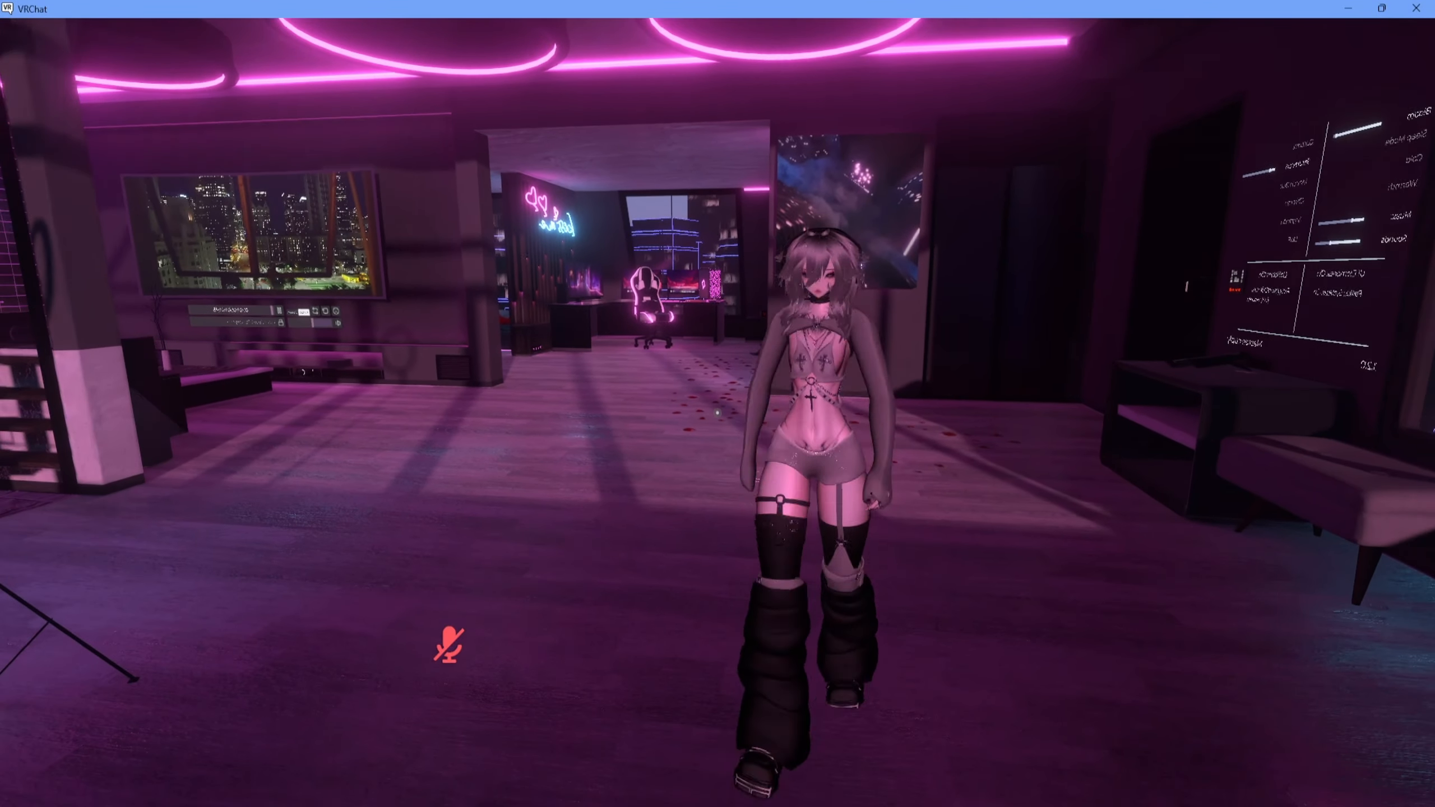
pyautogui.press('w')
pyautogui.press('s')
# - Switch off the avatar's shorts and legwear through its clothing toggles, and close the action menu
pyautogui.press('r')
pyautogui.click(859, 536)
pyautogui.click(849, 566)
pyautogui.click(859, 556)
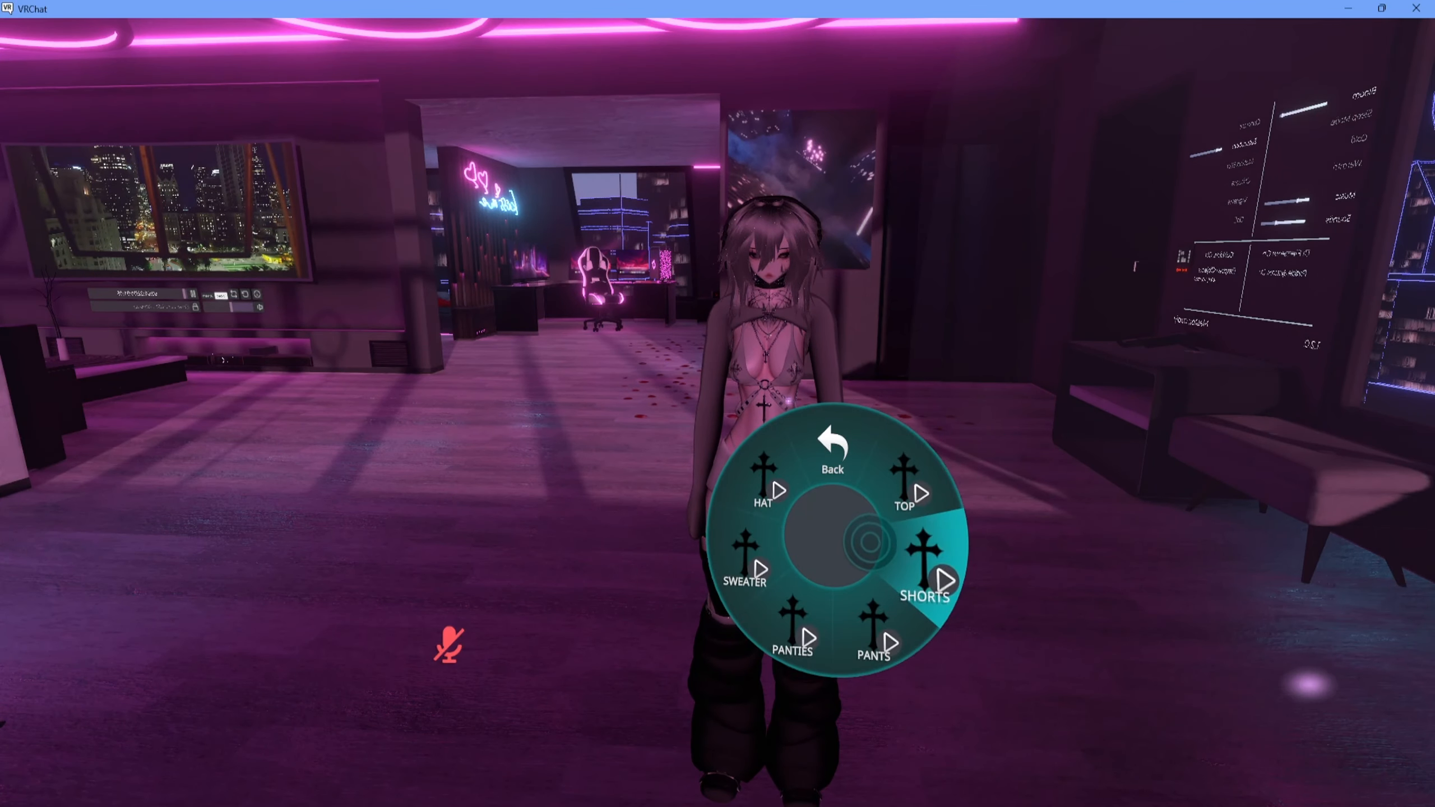
pyautogui.click(870, 542)
pyautogui.press('r')
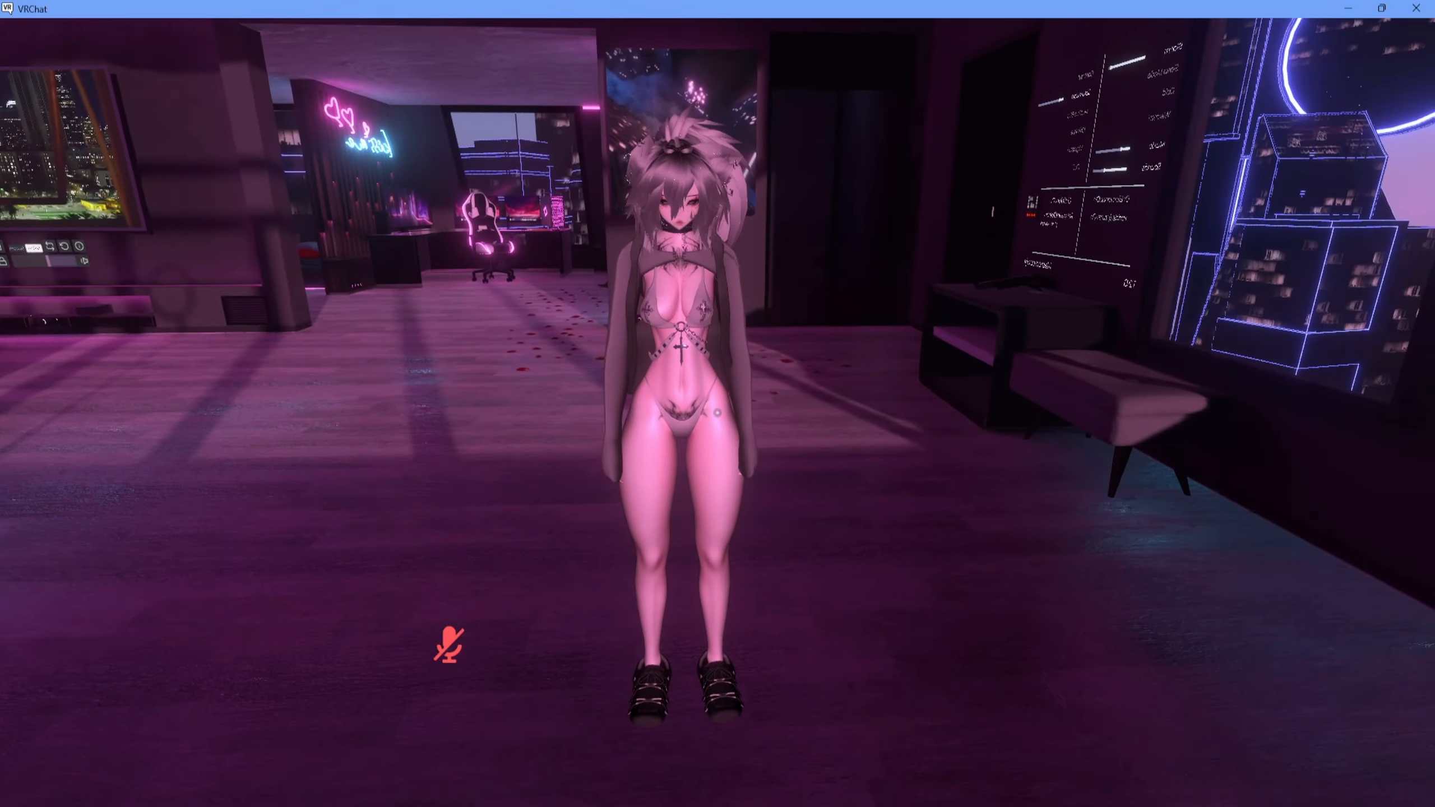